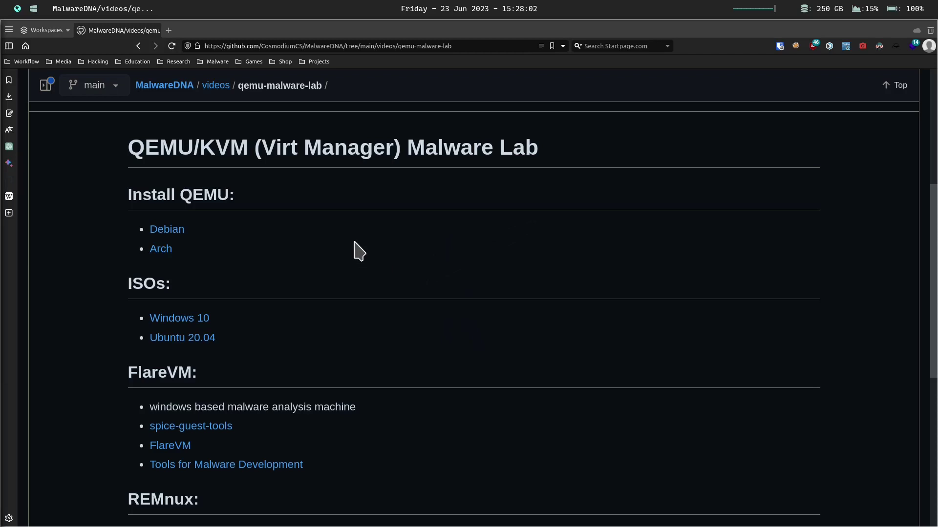
- Read through the qemu-malware-lab README's ISOs and FlareVM sections, then switch to Virtual Machine Manager
scroll(353, 249, "down", 2)
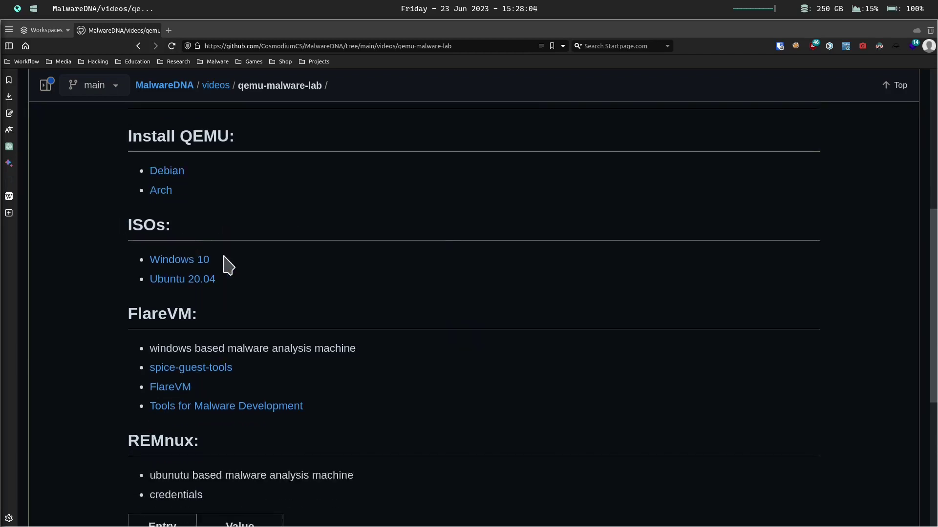
left_click_drag(157, 223, 121, 224)
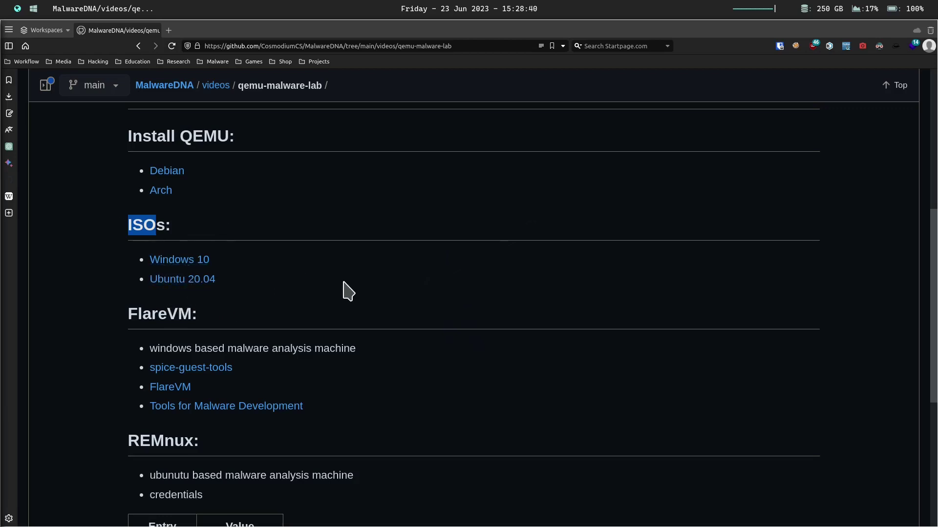
scroll(343, 282, "down", 3)
left_click(243, 205)
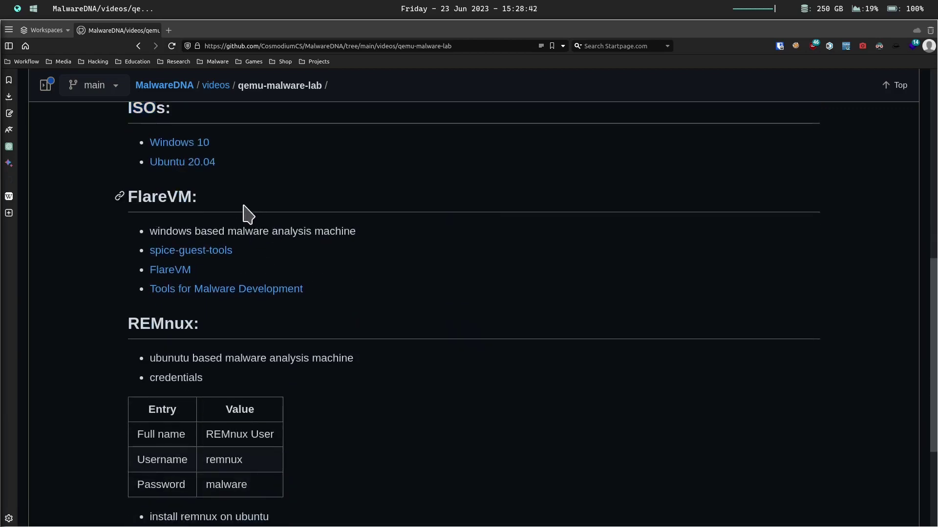
left_click_drag(243, 205, 138, 196)
left_click(337, 195)
key("super+2")
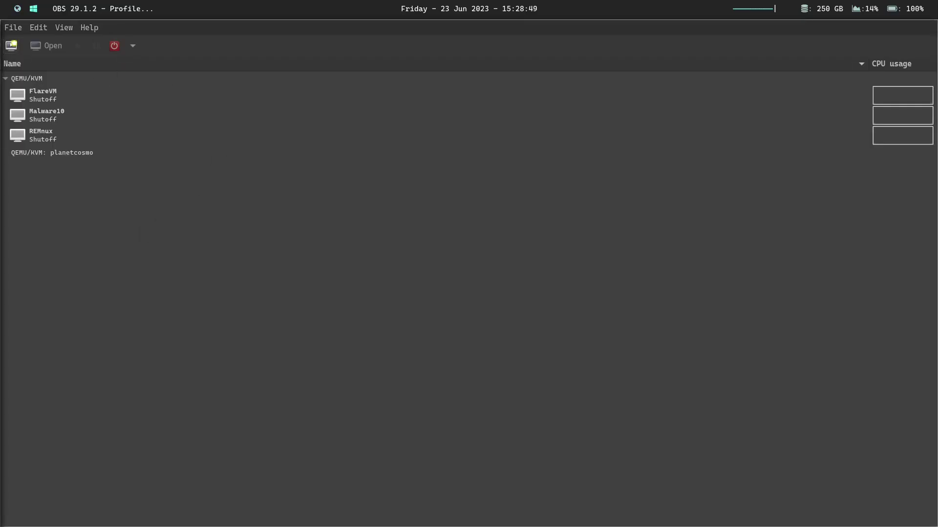
- Start a new virtual machine from the 'QEMU/KVM: planetcosmo' connection's context menu
left_click(54, 78)
left_click(92, 153)
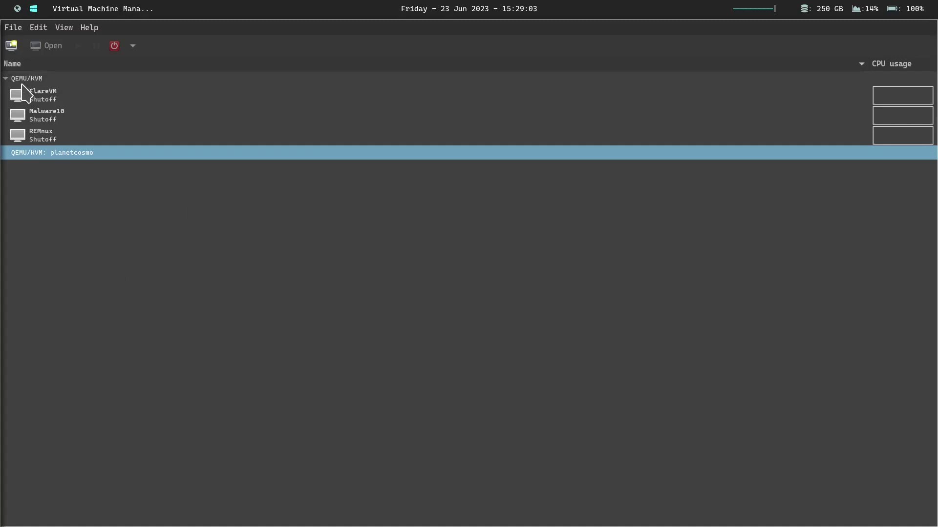
right_click(84, 154)
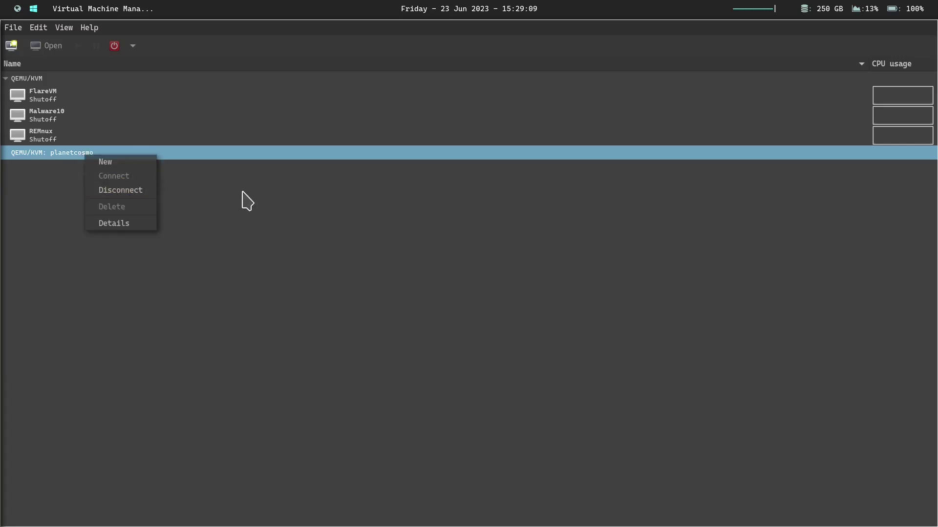
right_click(56, 79)
right_click(55, 79)
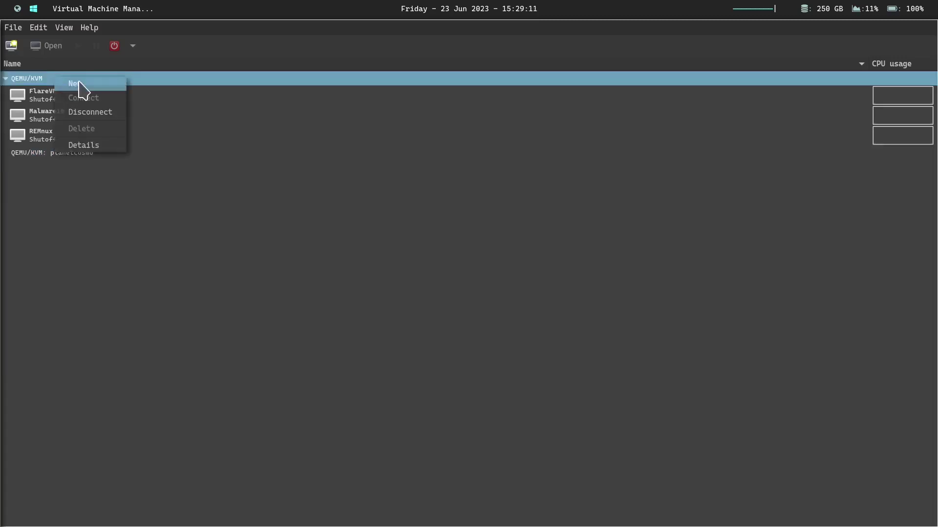
right_click(90, 156)
right_click(92, 154)
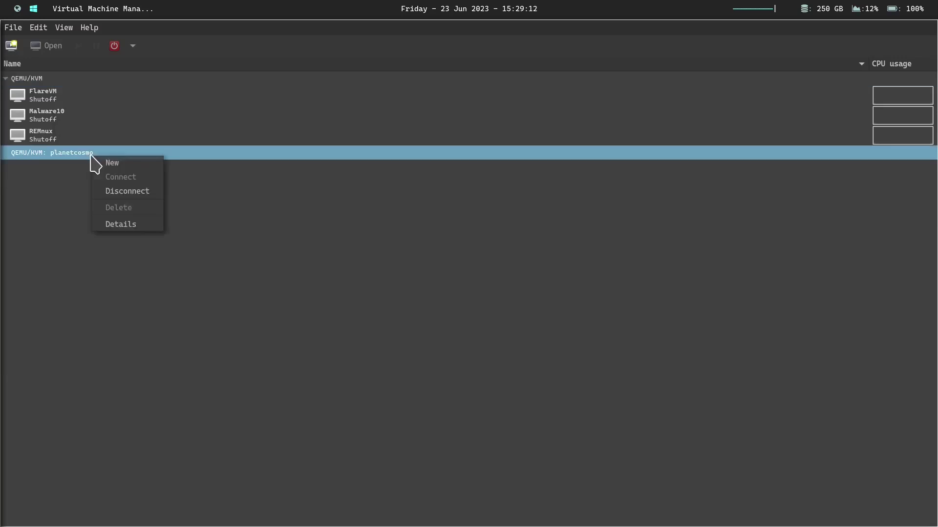
left_click(126, 166)
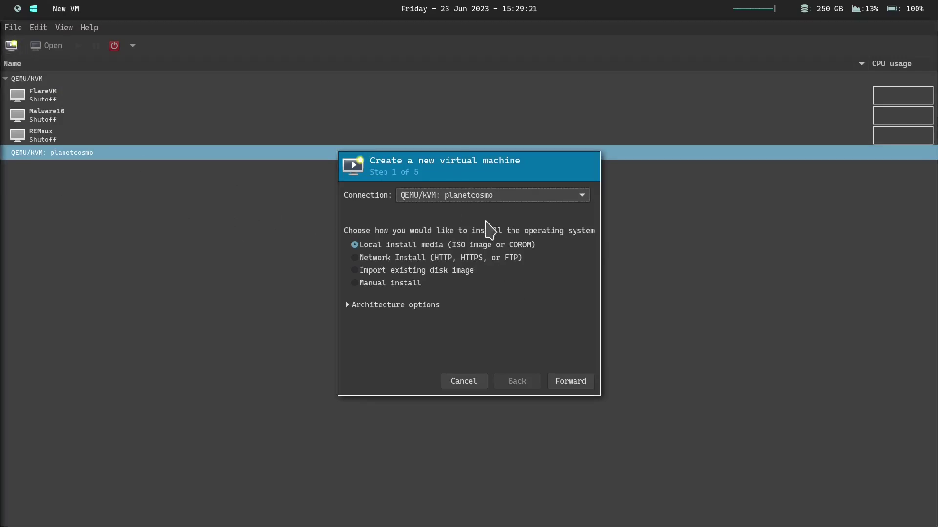
- Keep the current connection with local install media, and browse the ISO volumes sorted by name
left_click(481, 198)
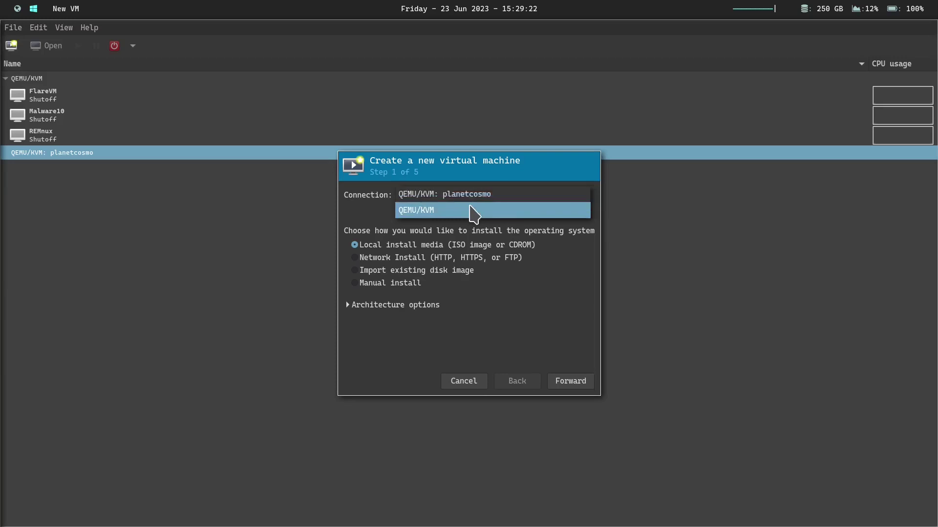
left_click(462, 239)
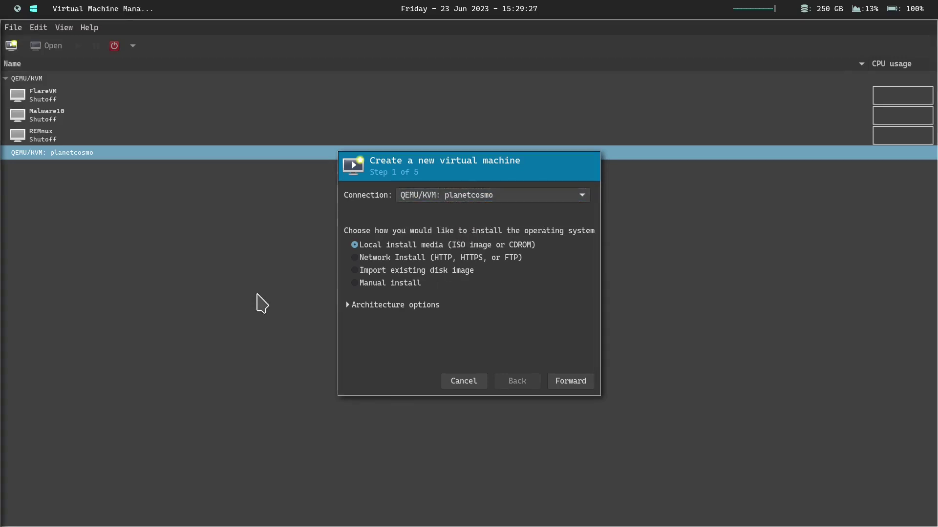
left_click(572, 384)
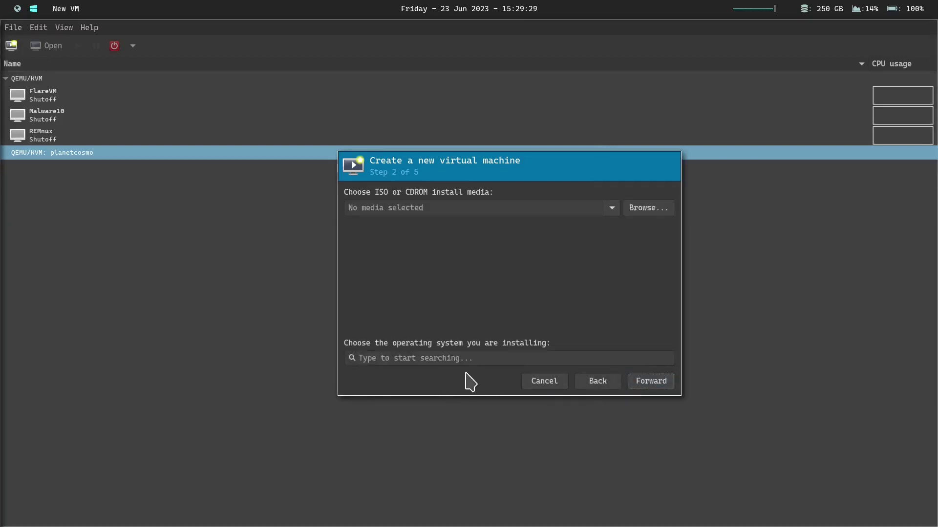
left_click(664, 211)
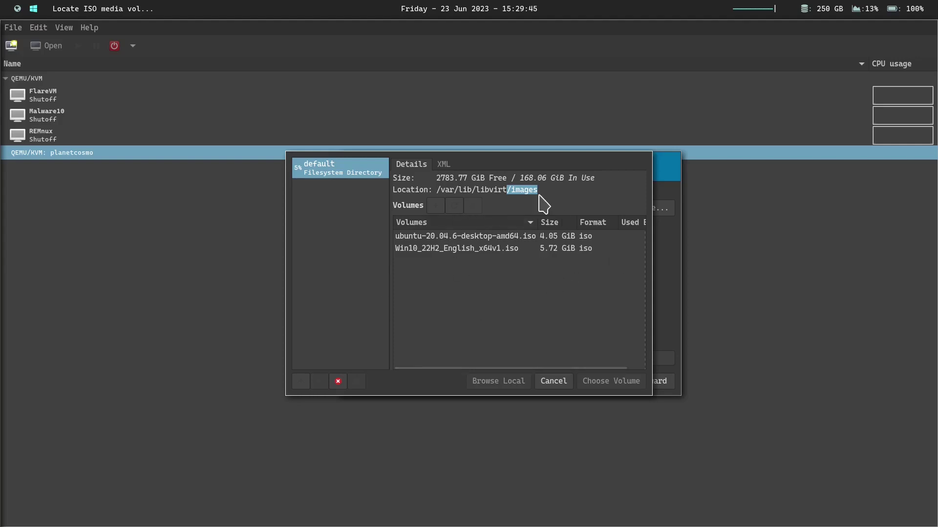
left_click(526, 222)
- Use Win10_22H2_English_x64v1.iso as install media with Microsoft Windows 10 (win10) as the OS
double_click(429, 249)
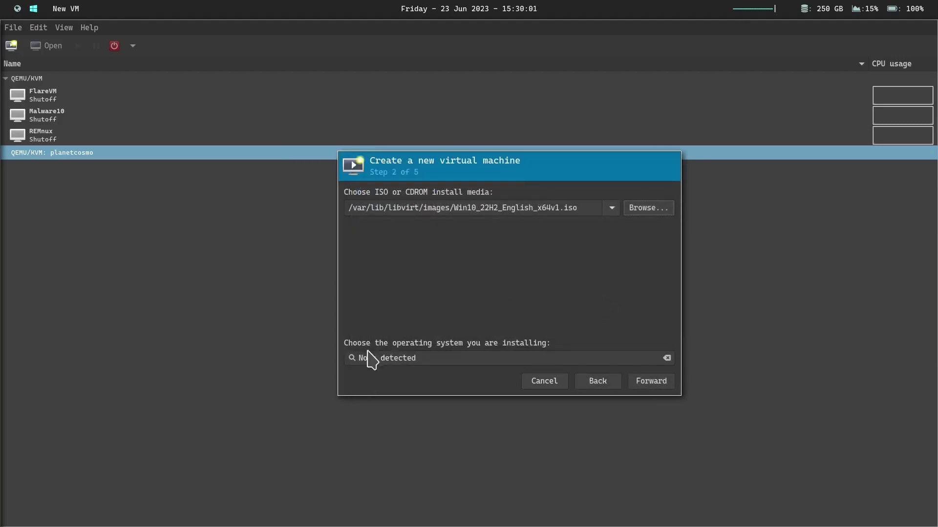
left_click(460, 357)
triple_click(460, 357)
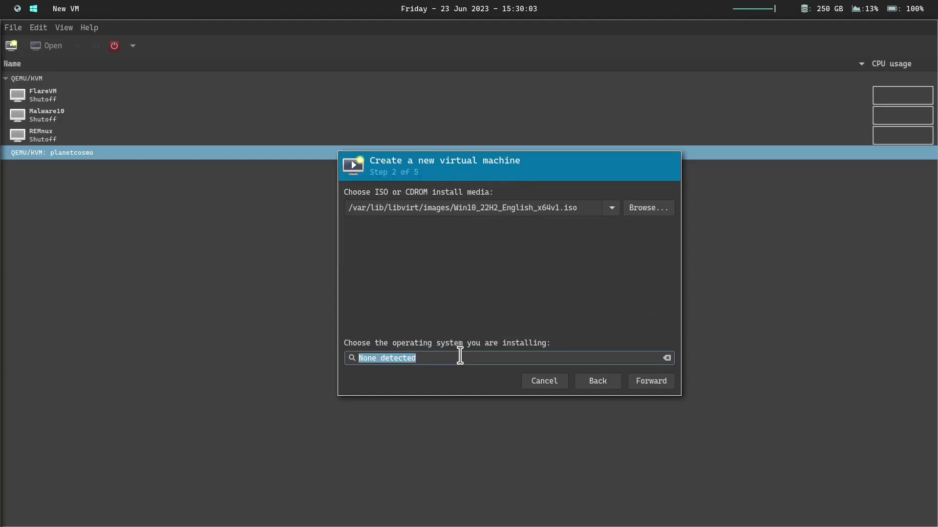
type("windows")
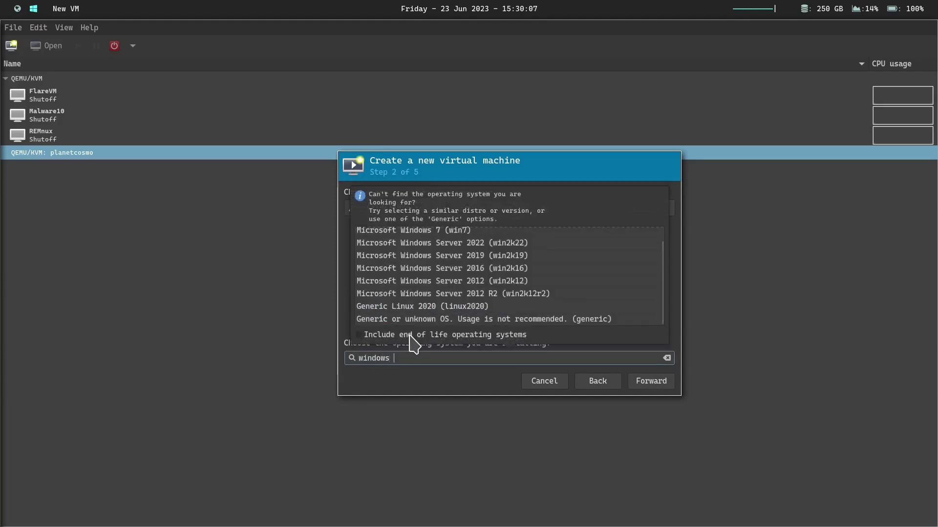
type(" 10")
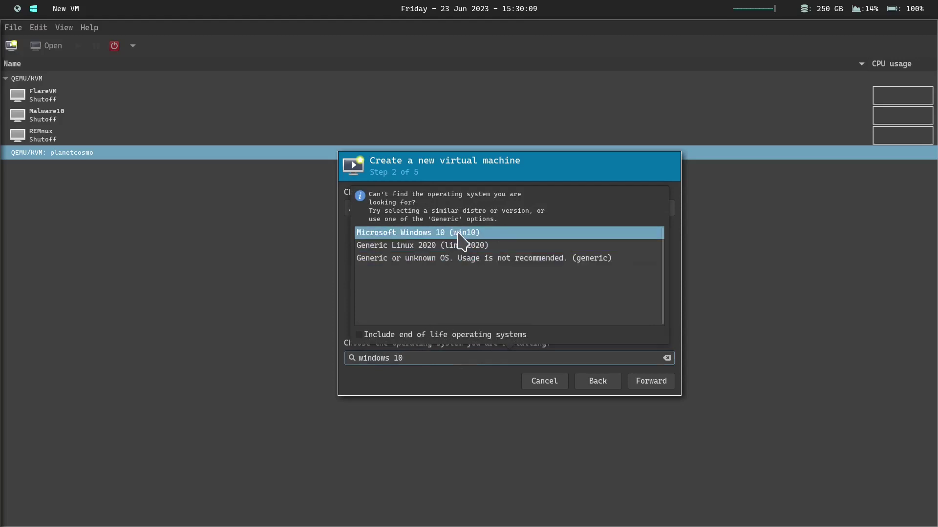
left_click(459, 234)
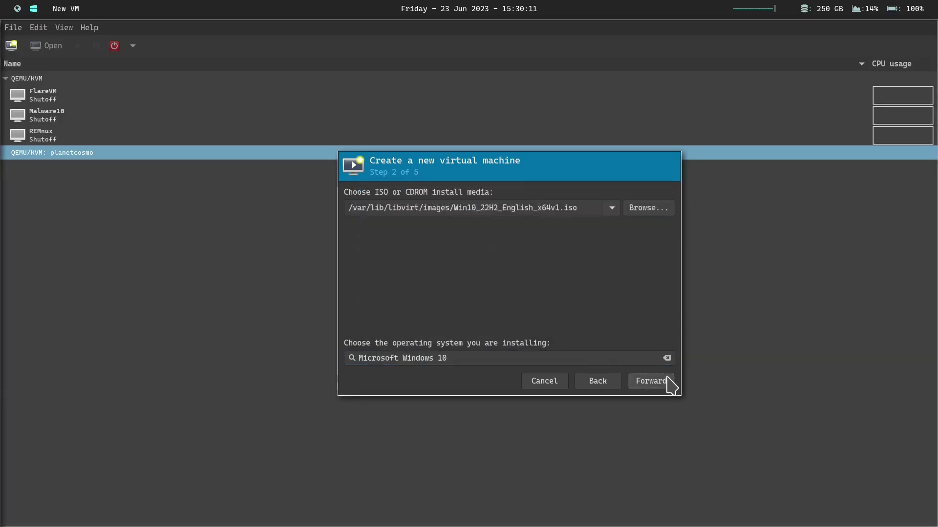
left_click(652, 381)
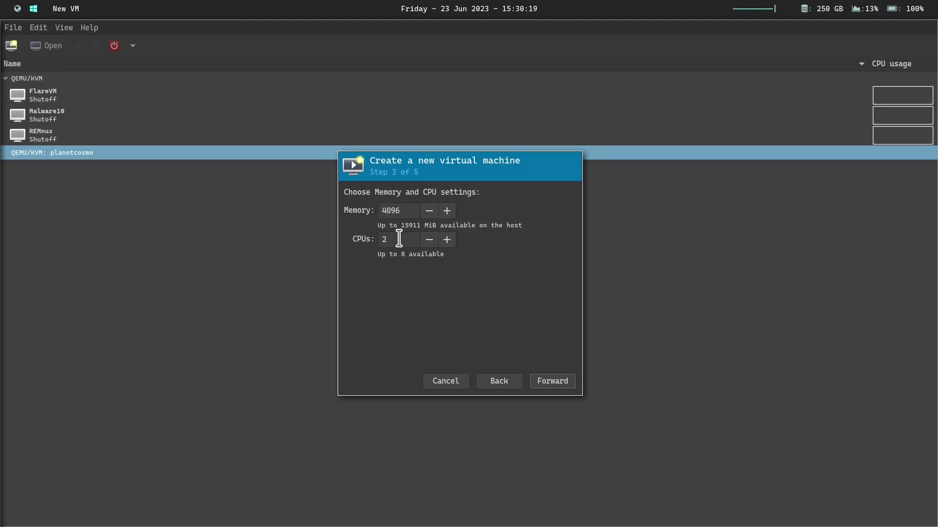
- Keep 4096 MiB memory and 2 CPUs, make the disk 200 GiB, and name the VM FlareVM
left_click(564, 379)
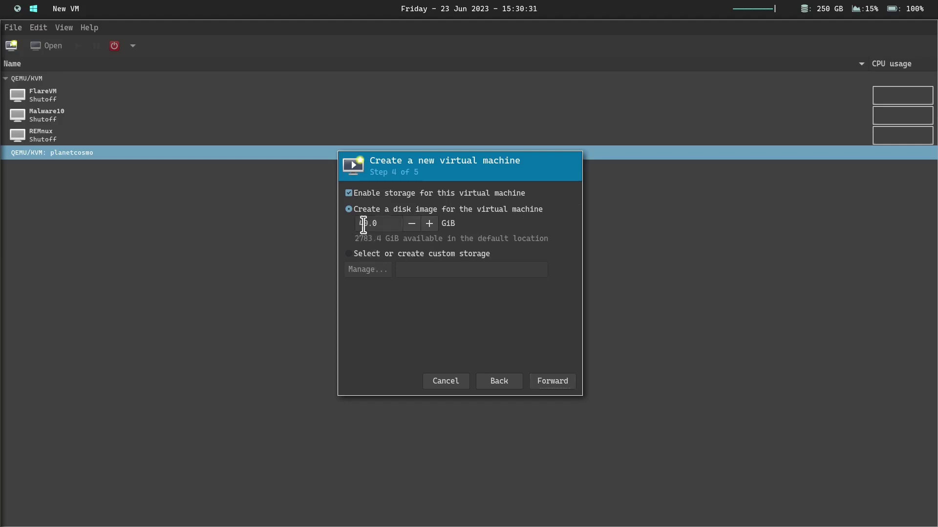
left_click(364, 224)
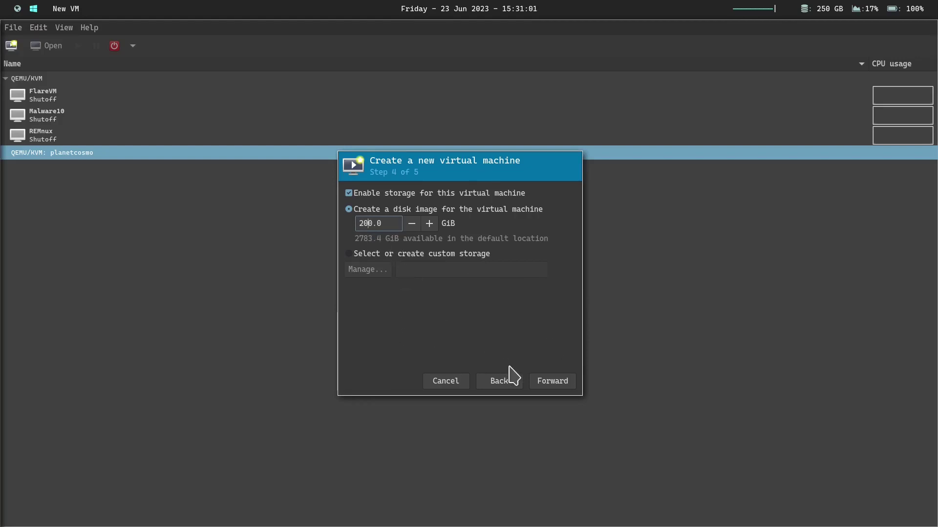
left_click(565, 382)
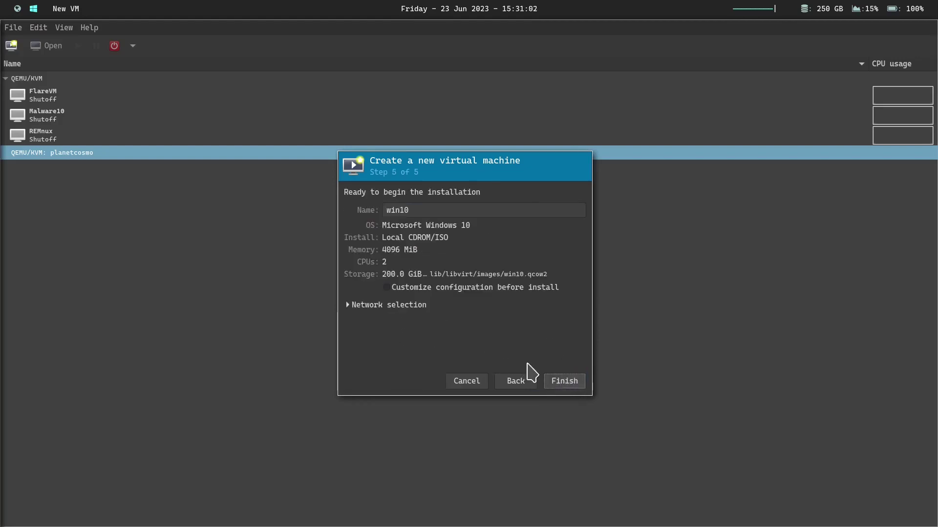
double_click(434, 210)
type("FlareVM")
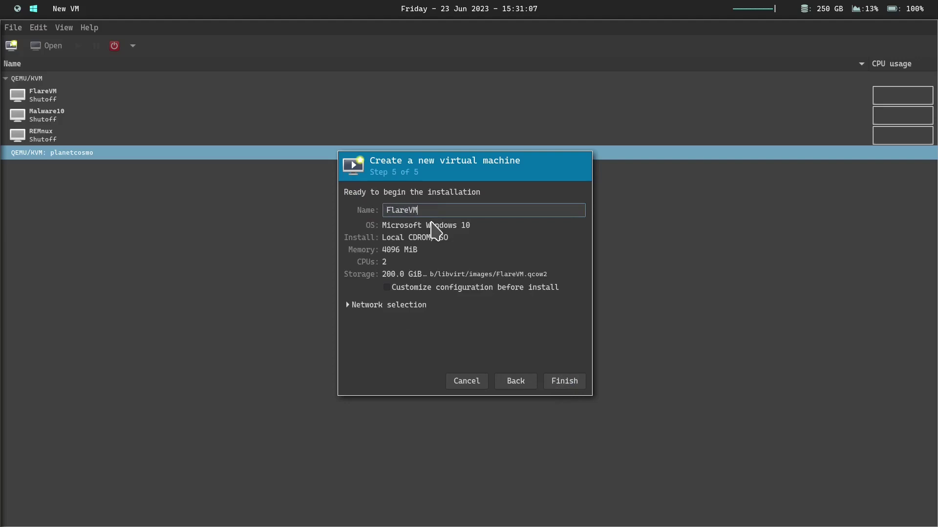
- Finish the FlareVM wizard, go full screen, and start Windows Setup with English settings
left_click(560, 387)
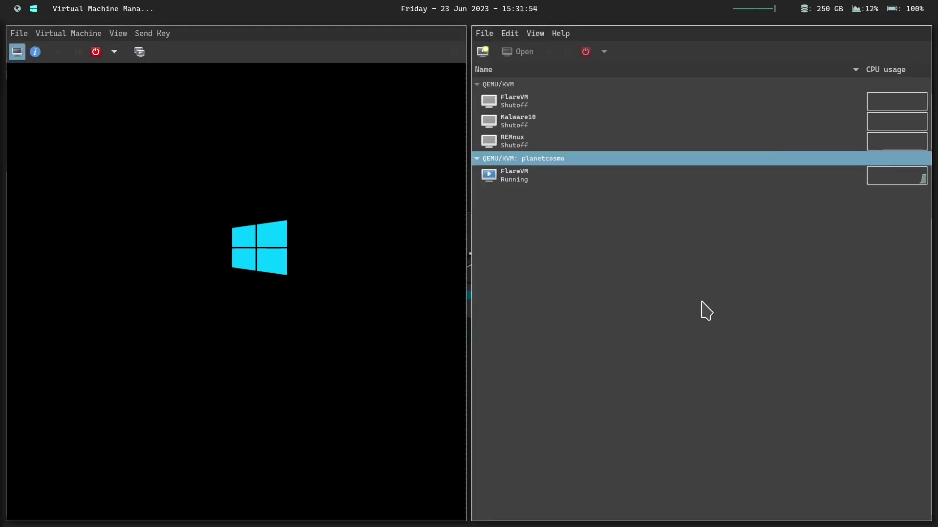
key("ctrl+w")
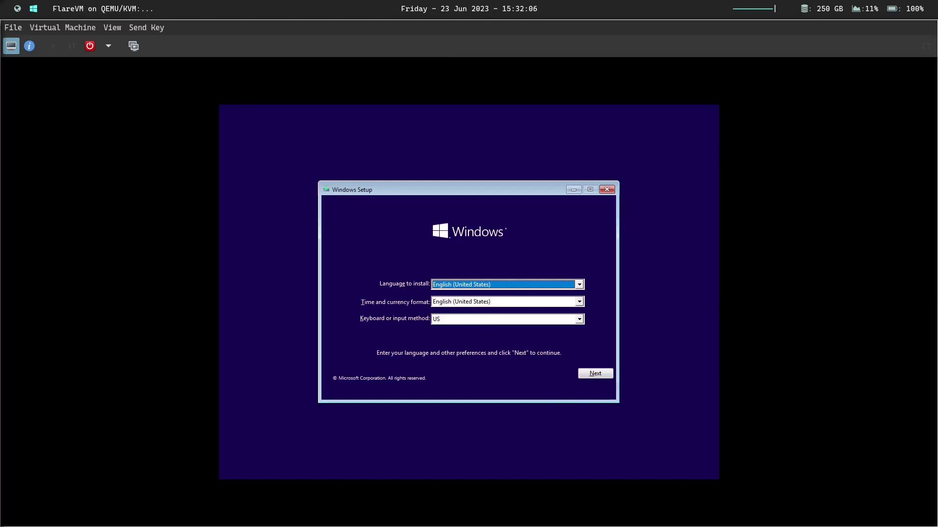
left_click(596, 373)
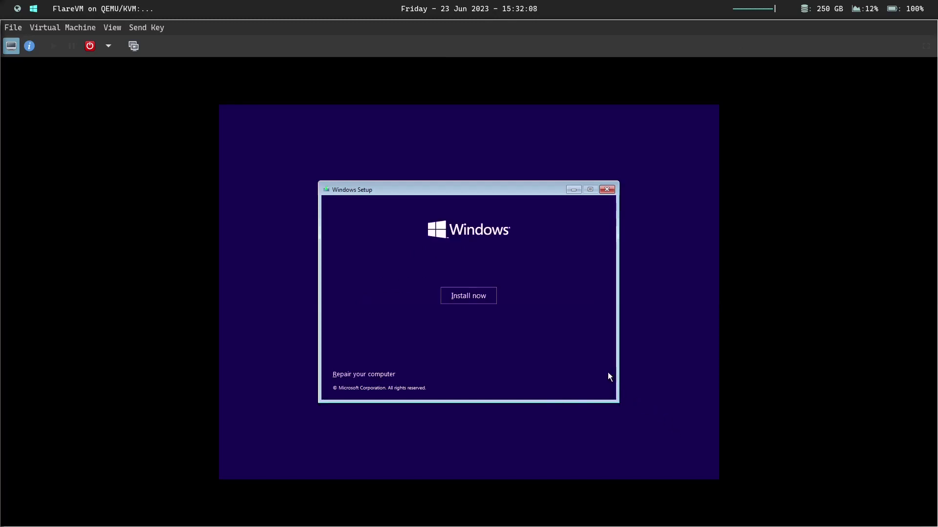
left_click(466, 297)
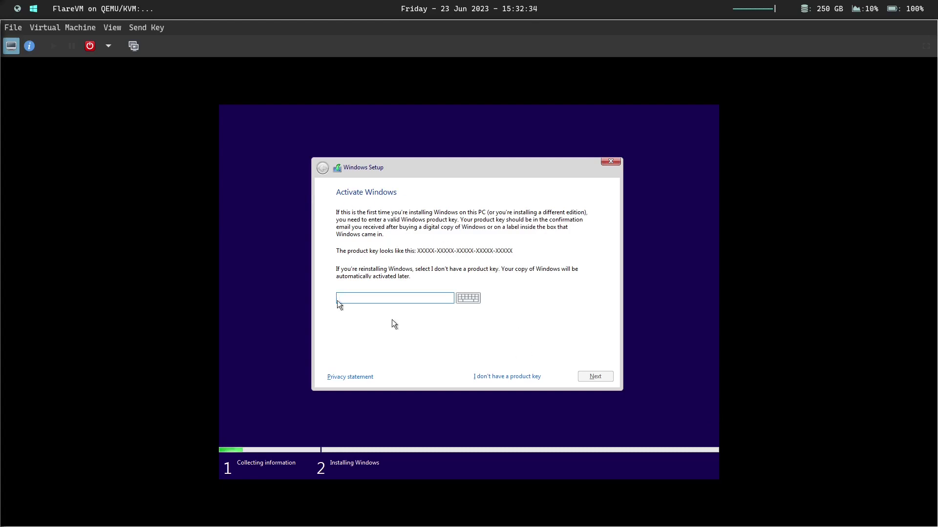
- Skip the product key, choose Windows 10 Pro, and accept the license terms
left_click(511, 378)
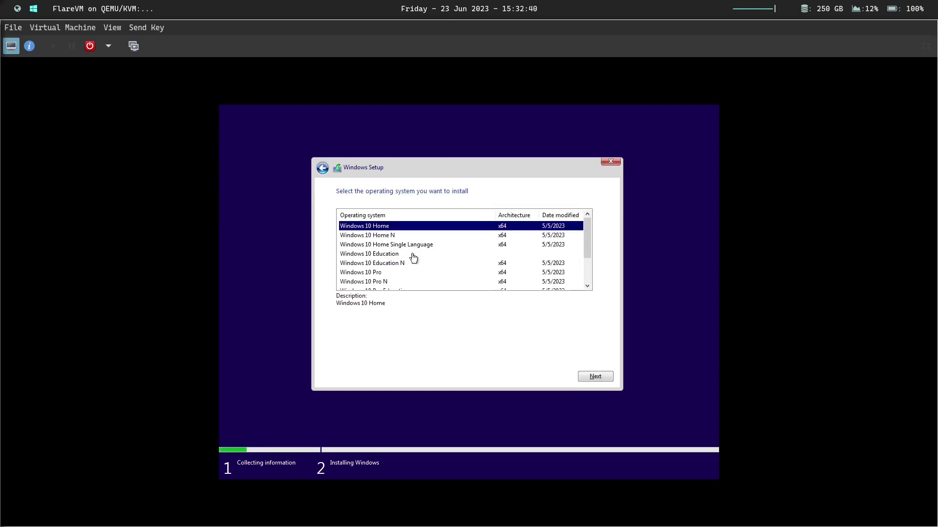
left_click(370, 273)
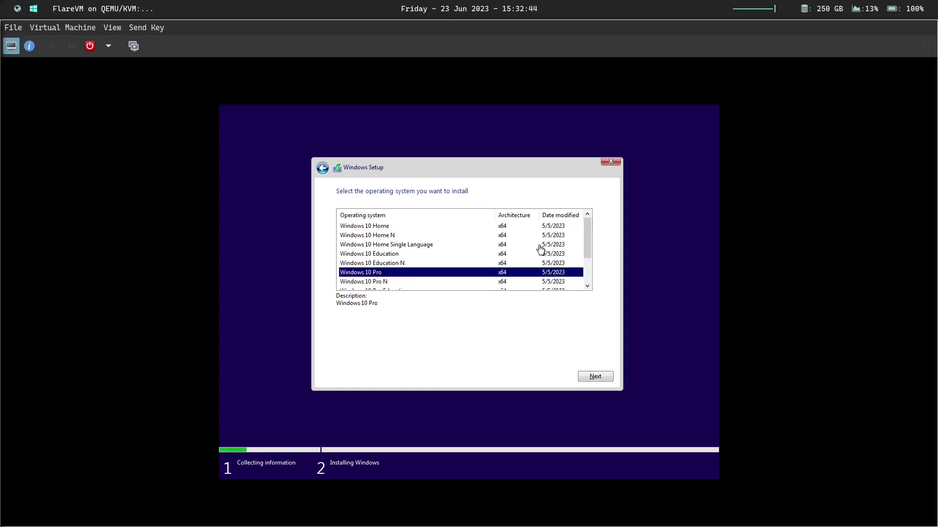
scroll(413, 268, "down", 2)
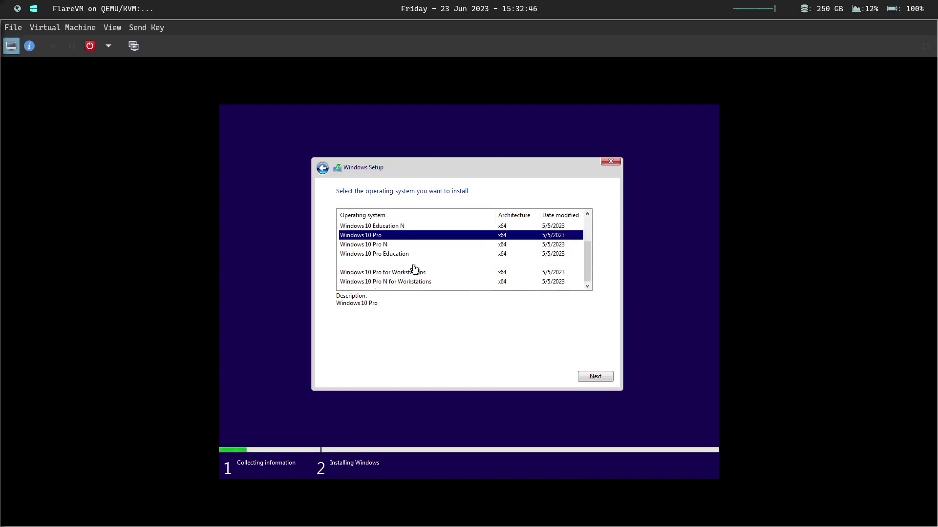
scroll(461, 262, "up", 1)
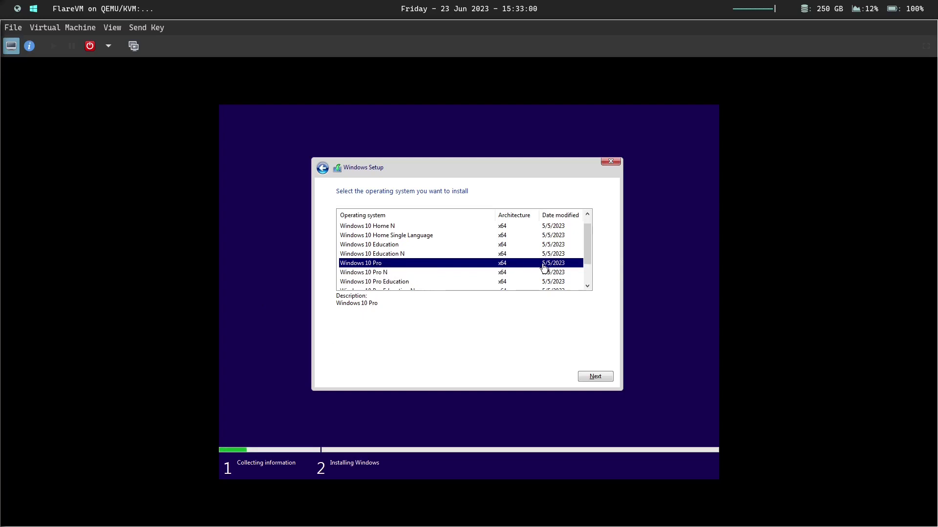
left_click(590, 377)
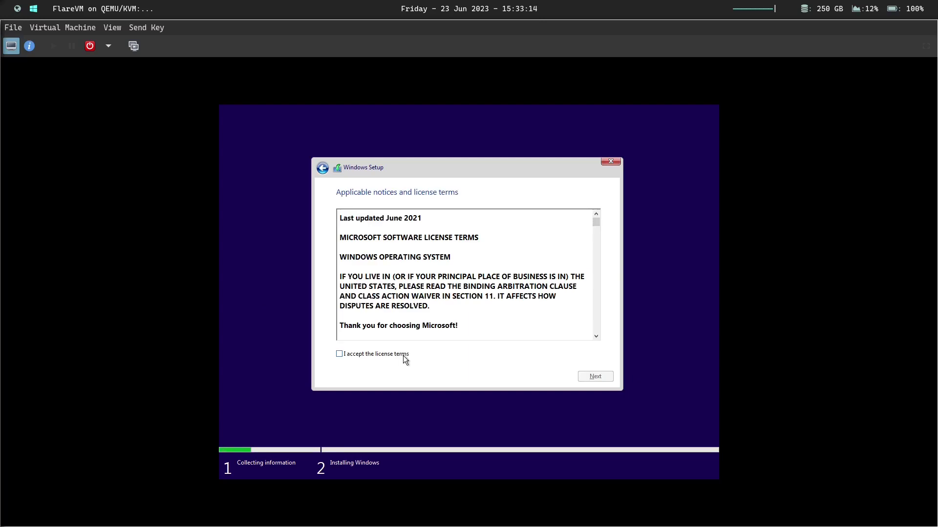
left_click(404, 356)
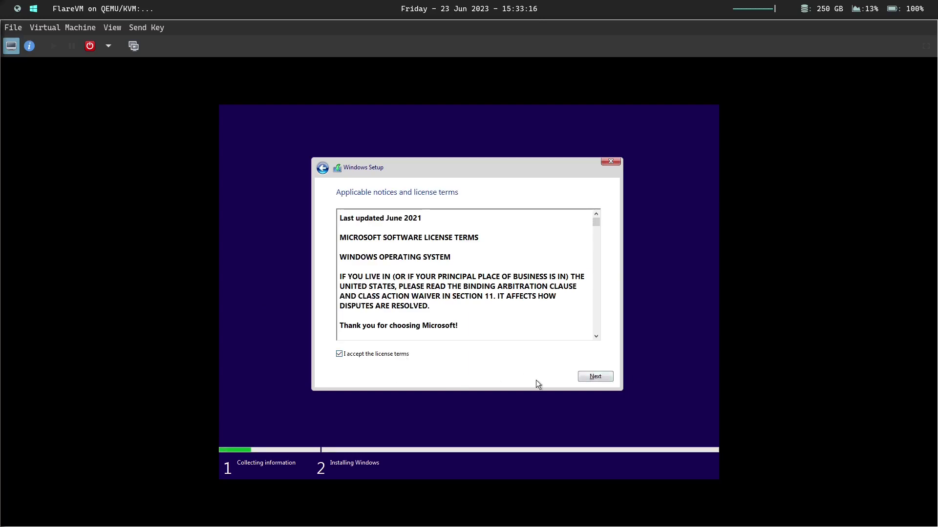
left_click(596, 377)
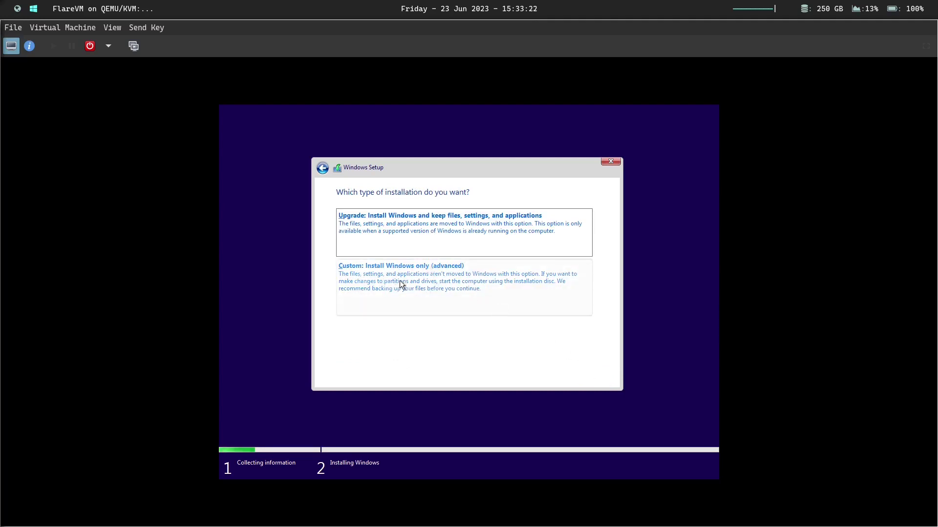
- Choose the Custom install and put Windows on Drive 0's 200 GB unallocated space
left_click(465, 284)
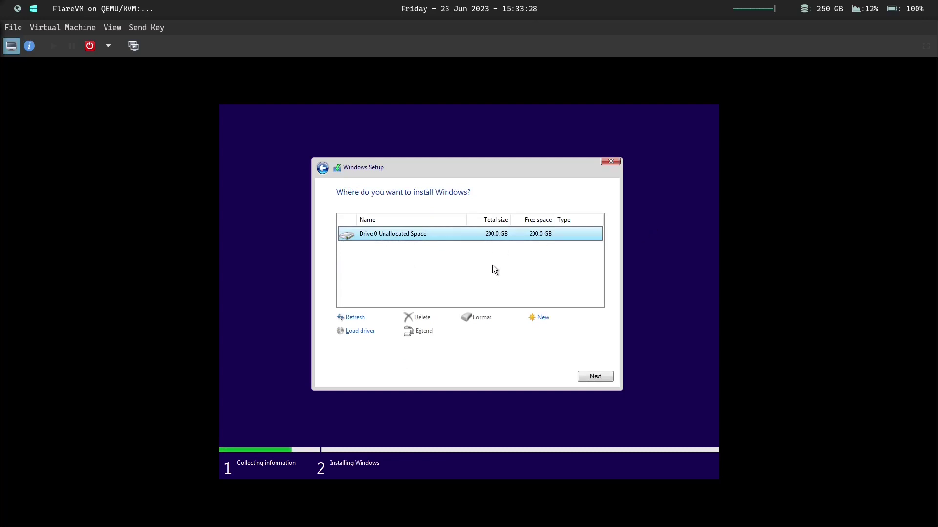
left_click(593, 378)
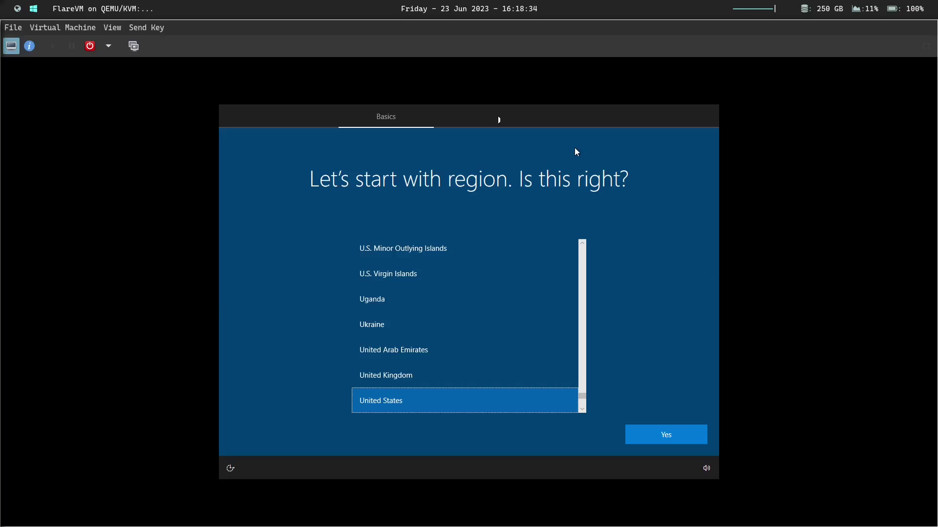
- Confirm United States region and US keyboard, skip a second layout, and pick personal use
left_click(655, 430)
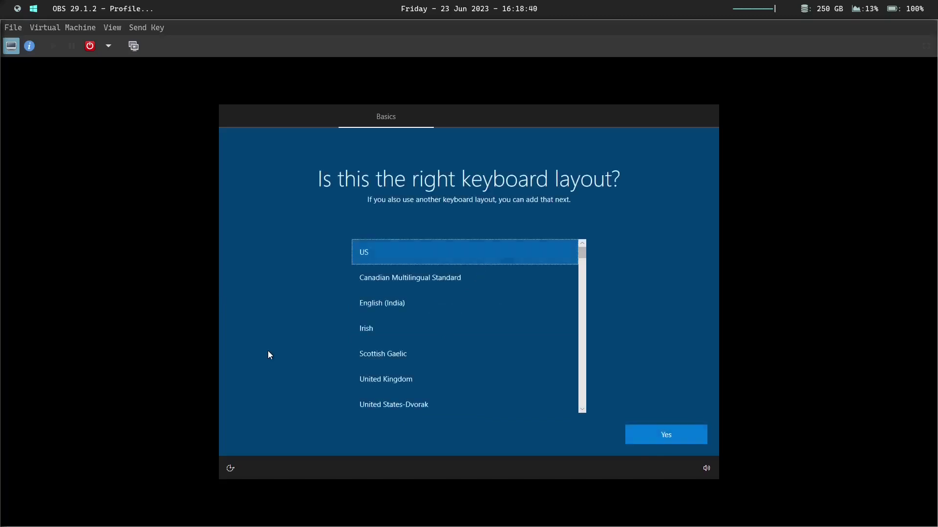
left_click(690, 438)
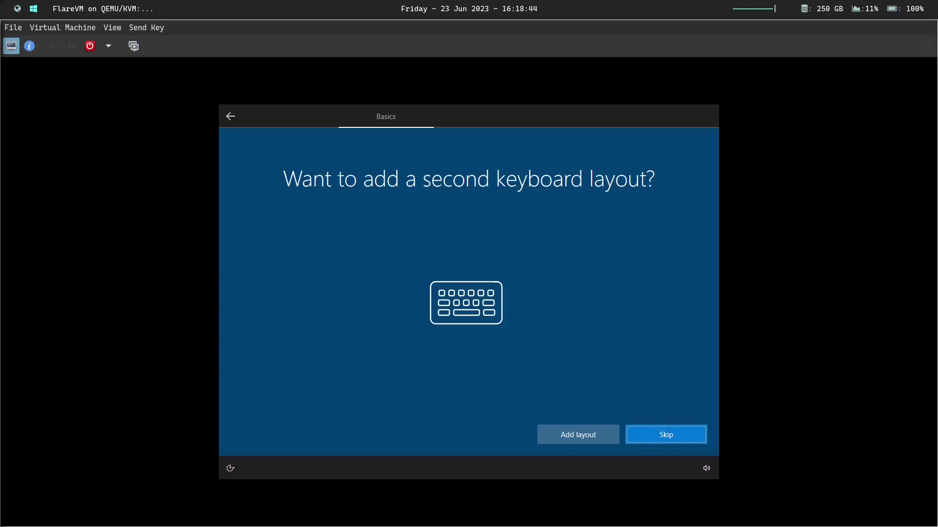
left_click(649, 434)
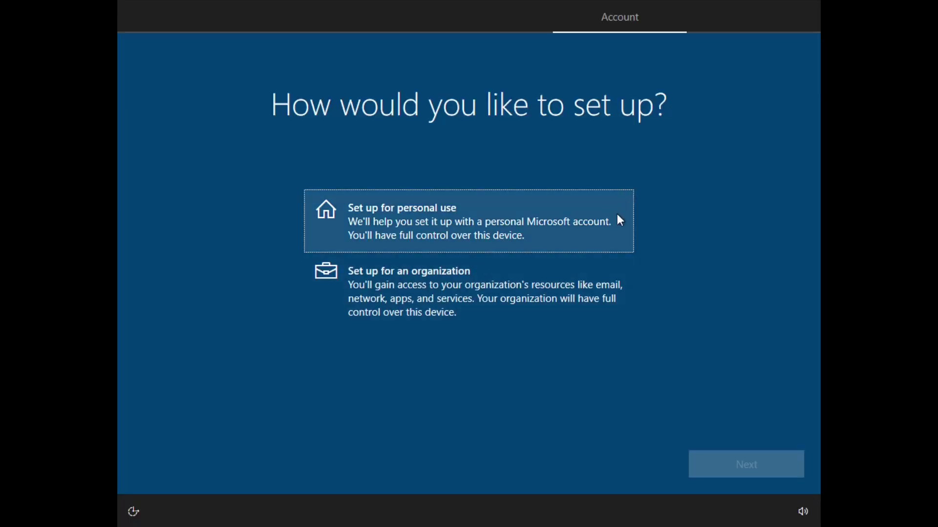
left_click(476, 223)
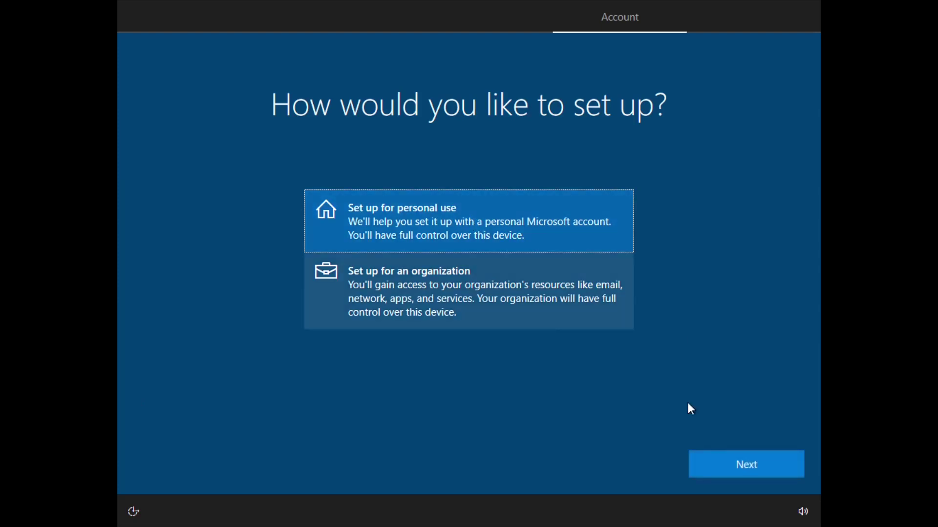
left_click(742, 474)
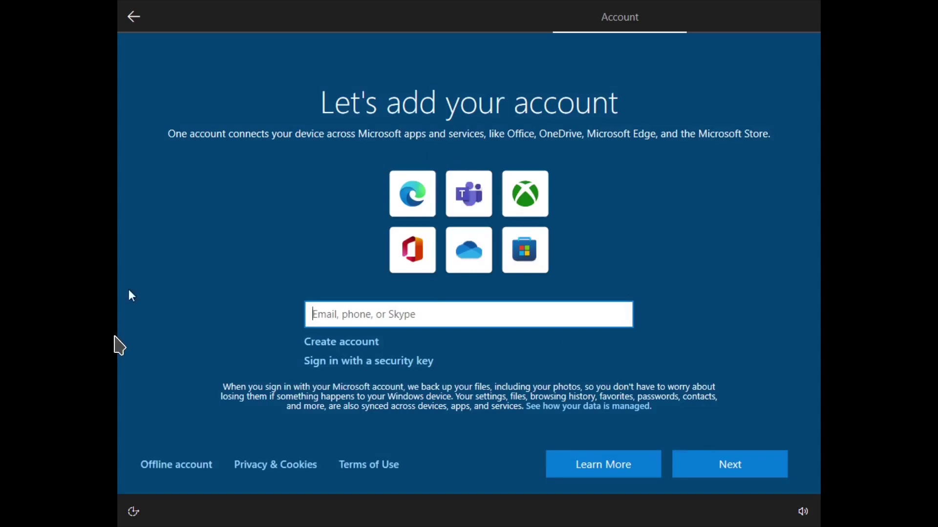
- Create an offline limited-experience account, entering the account name and its password twice
left_click(204, 466)
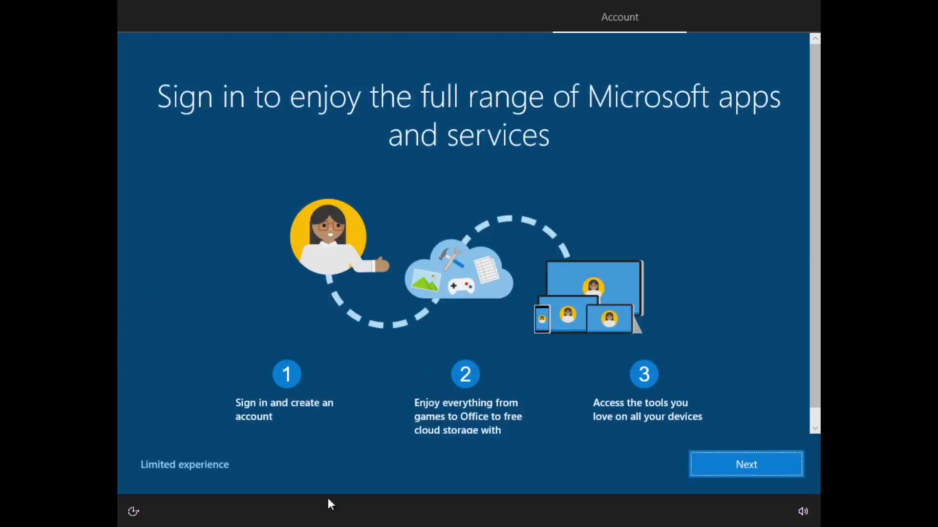
left_click(208, 468)
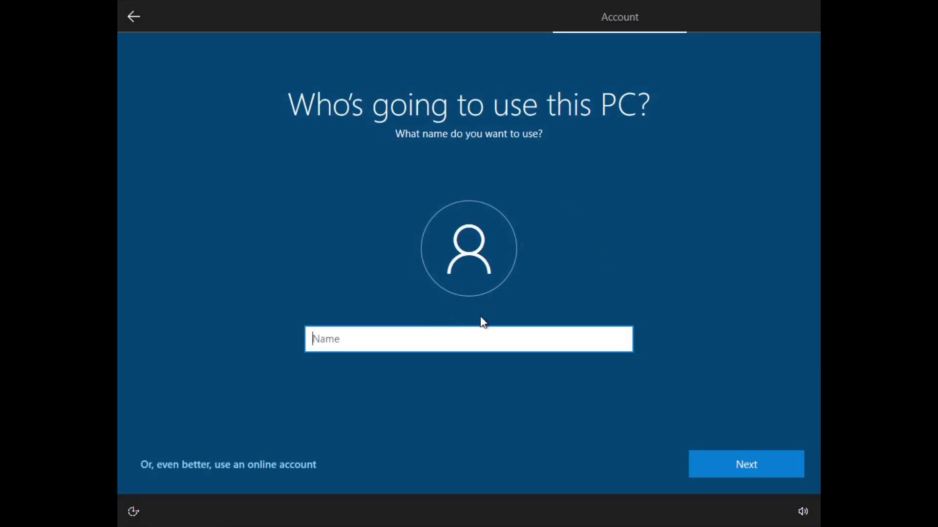
type("fvm")
left_click(743, 464)
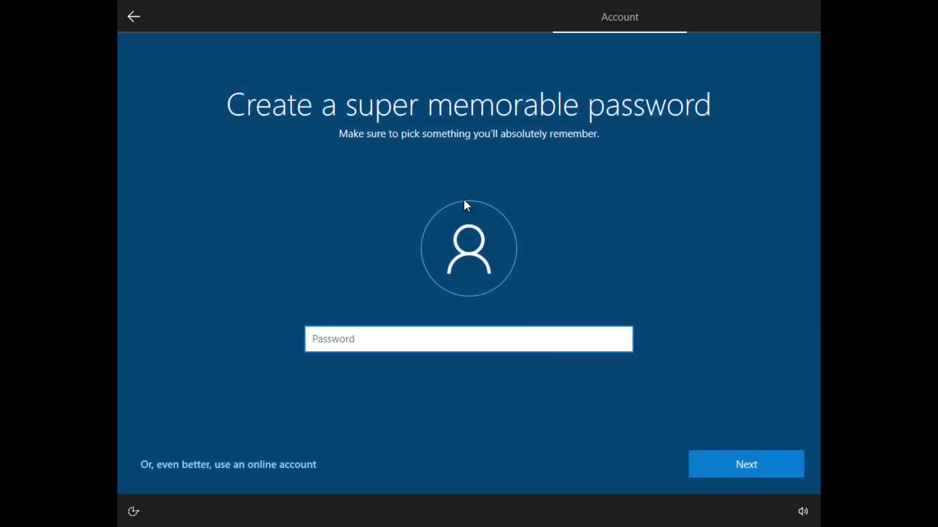
type("*******")
key("Return")
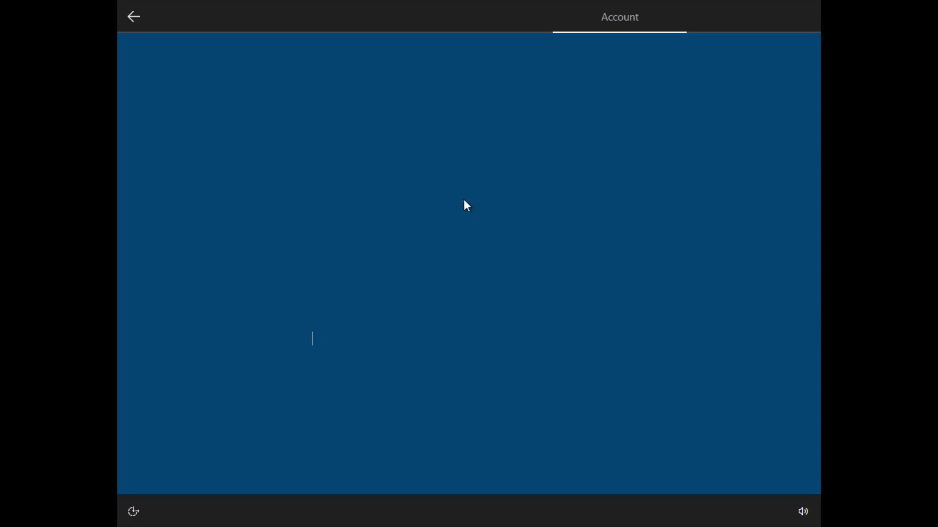
type("*******")
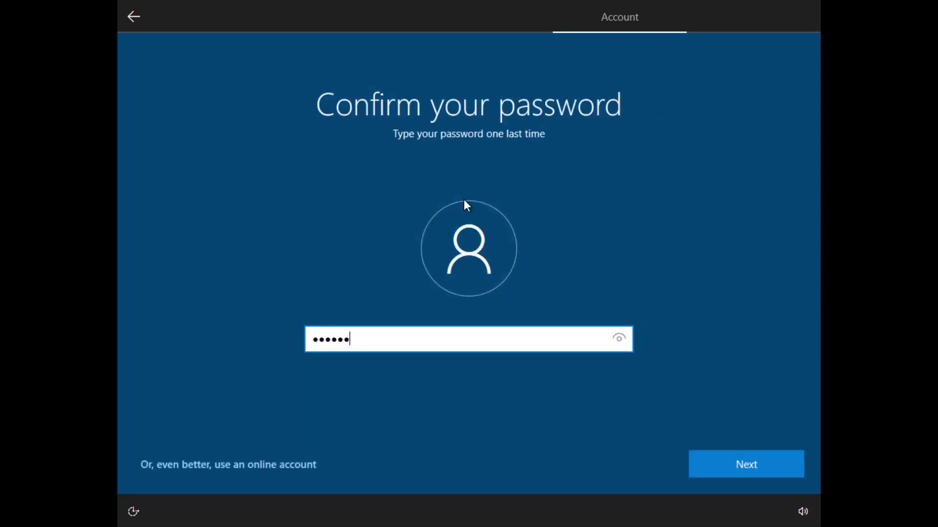
key("Return")
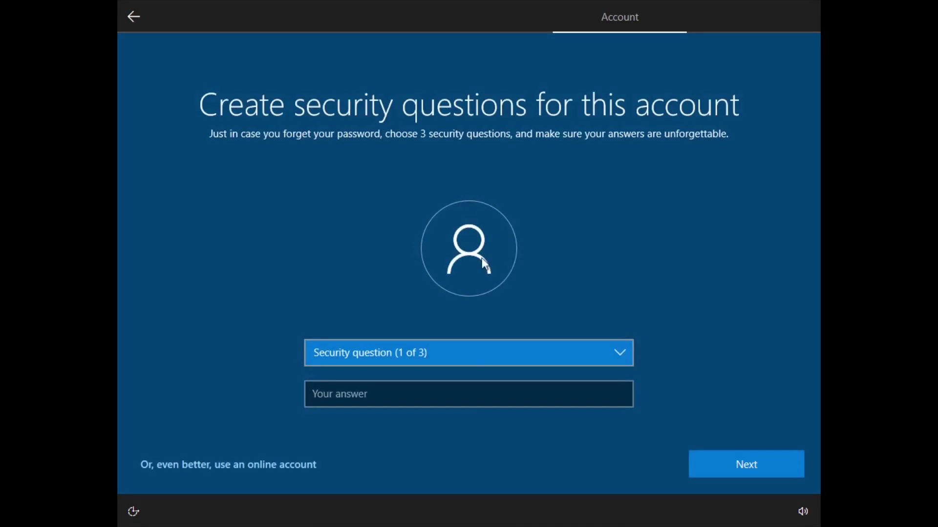
- Answer three security questions: first pet's name, city where parents met, oldest cousin's name
left_click(454, 389)
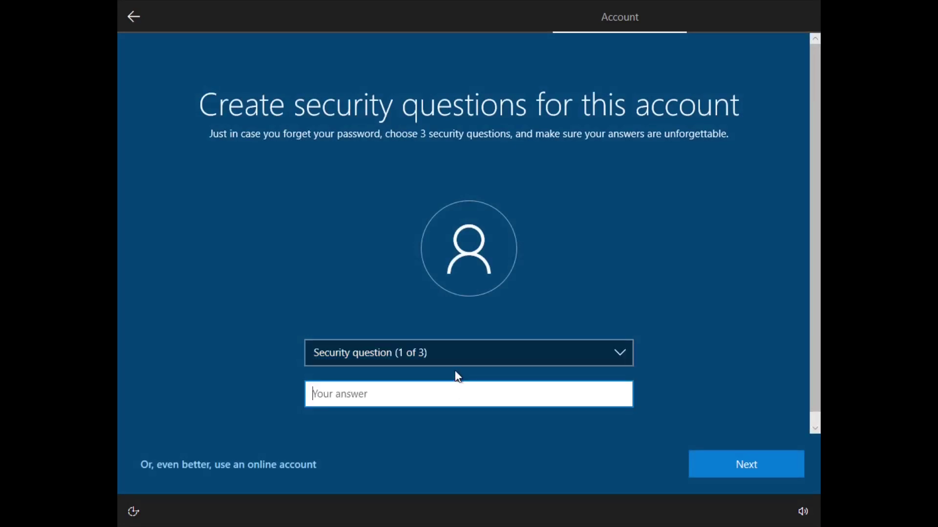
type("4")
left_click(461, 353)
left_click(455, 368)
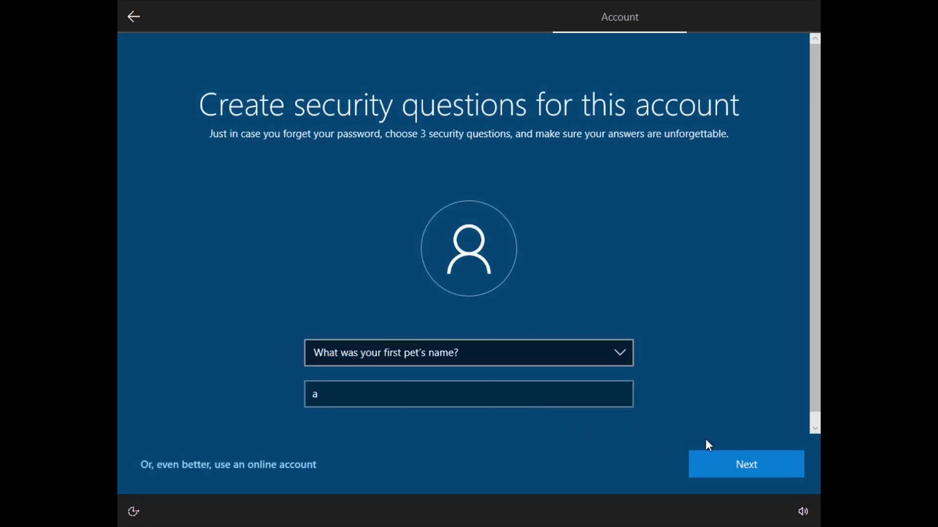
left_click(740, 453)
left_click(534, 356)
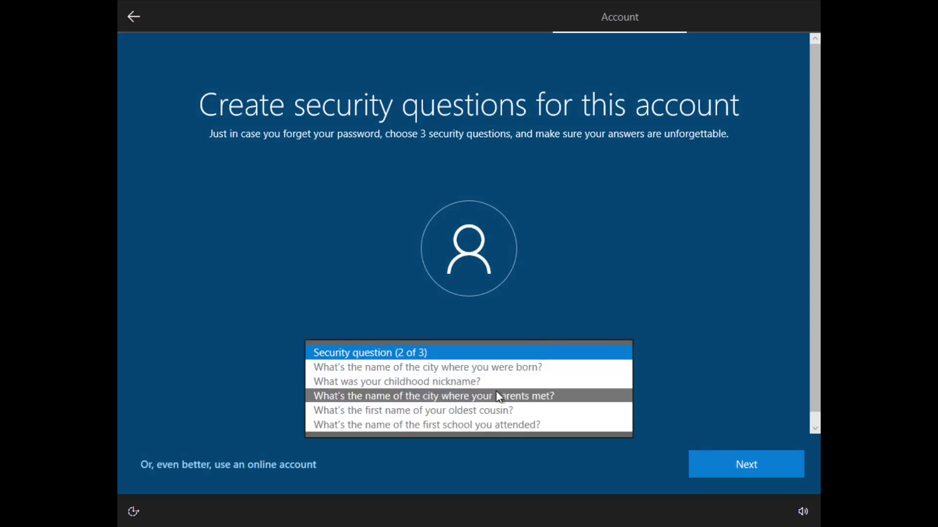
left_click(497, 390)
left_click(502, 394)
type("4")
left_click(741, 470)
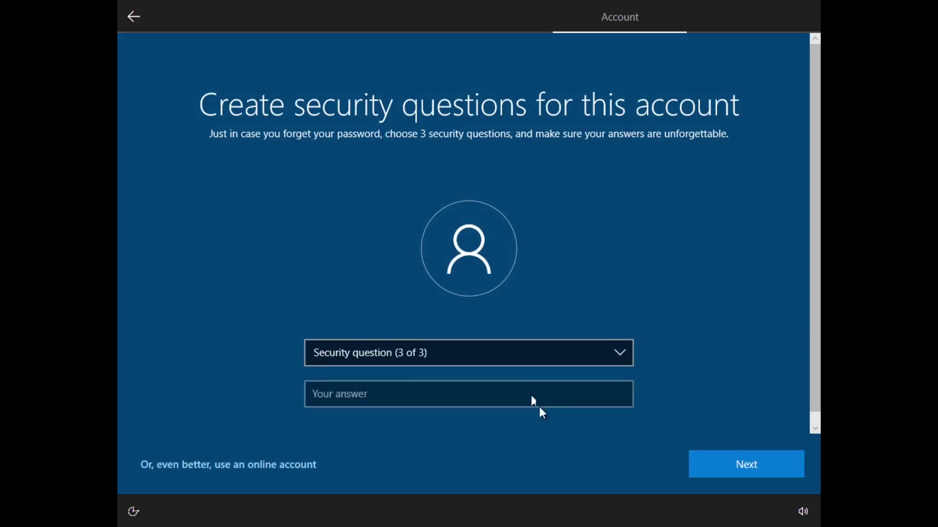
left_click(524, 359)
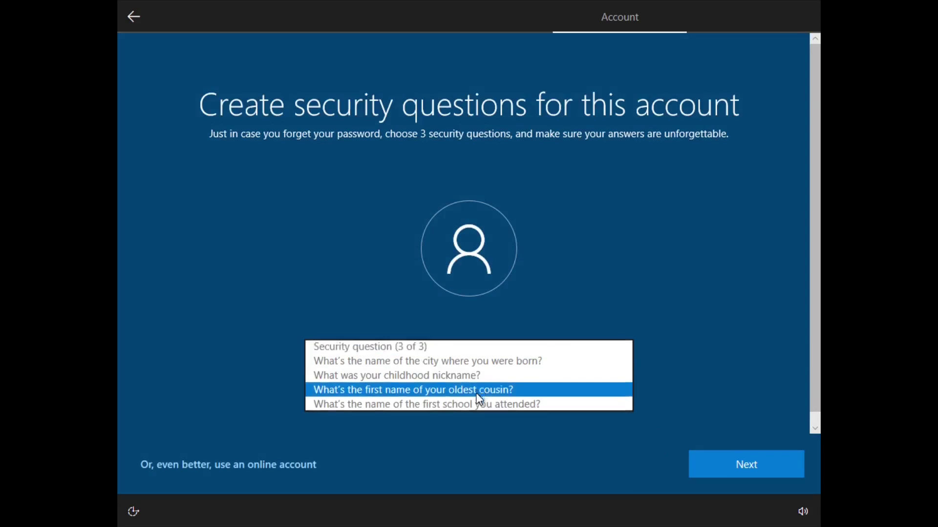
left_click(478, 387)
left_click(469, 391)
type("a")
left_click(719, 470)
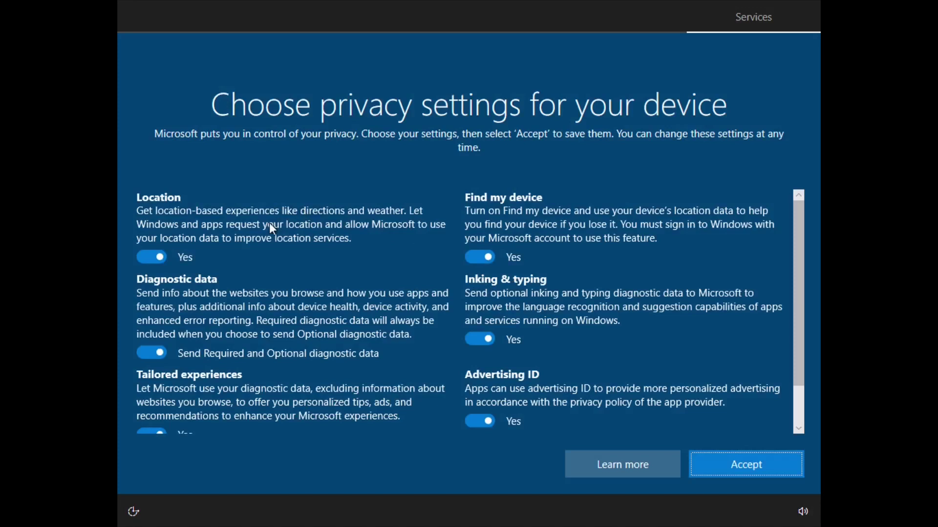
- Switch the privacy options to No, including Location, Find my device and Advertising ID, with diagnostic data limited to required
left_click(151, 257)
left_click(480, 255)
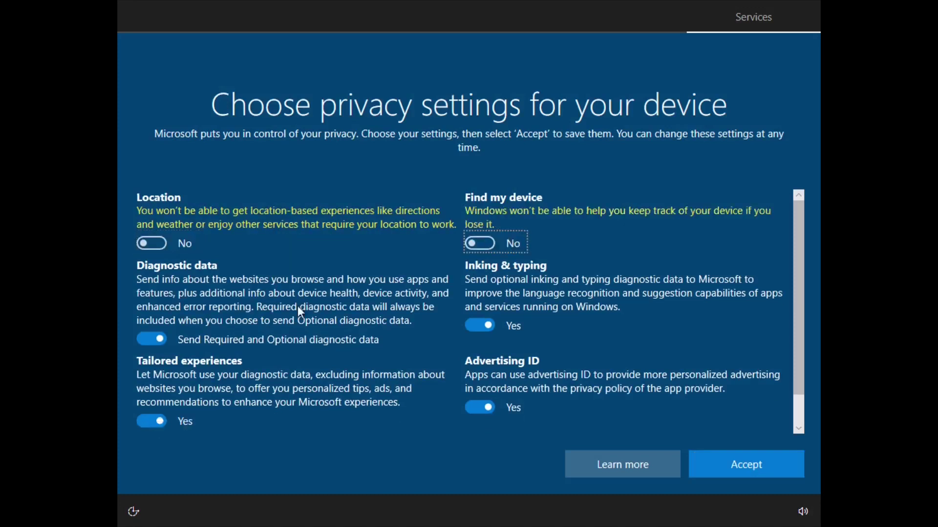
left_click(151, 339)
left_click(480, 325)
left_click(151, 419)
left_click(480, 407)
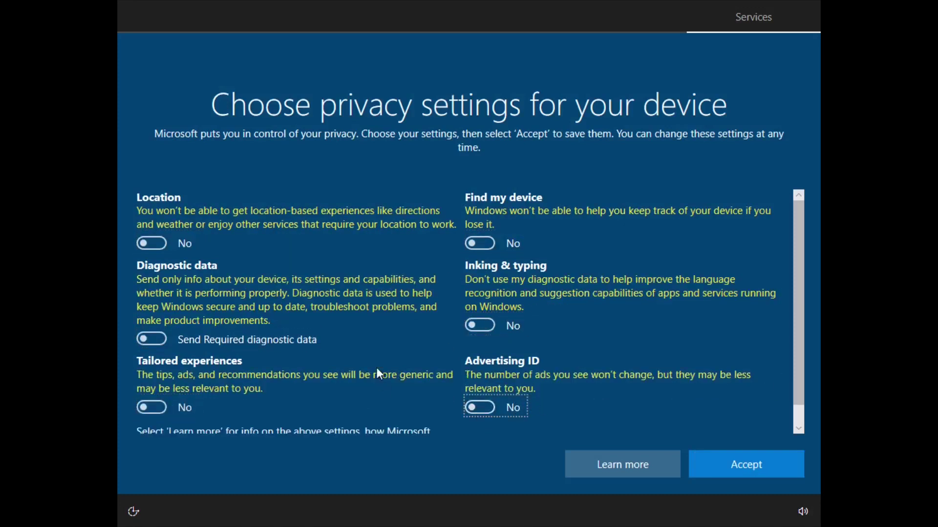
scroll(359, 321, "down", 1)
- Accept the privacy choices, skip device-usage customization and decline Cortana
left_click(762, 474)
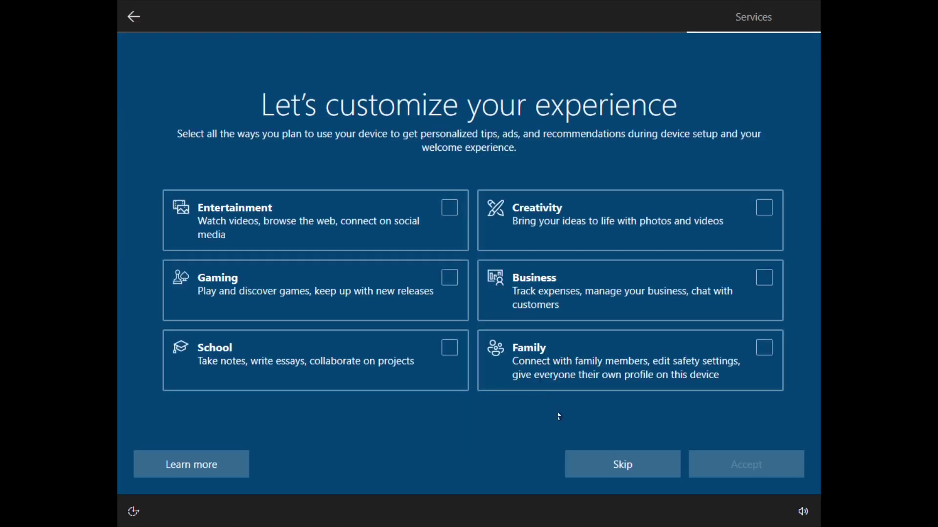
left_click(604, 476)
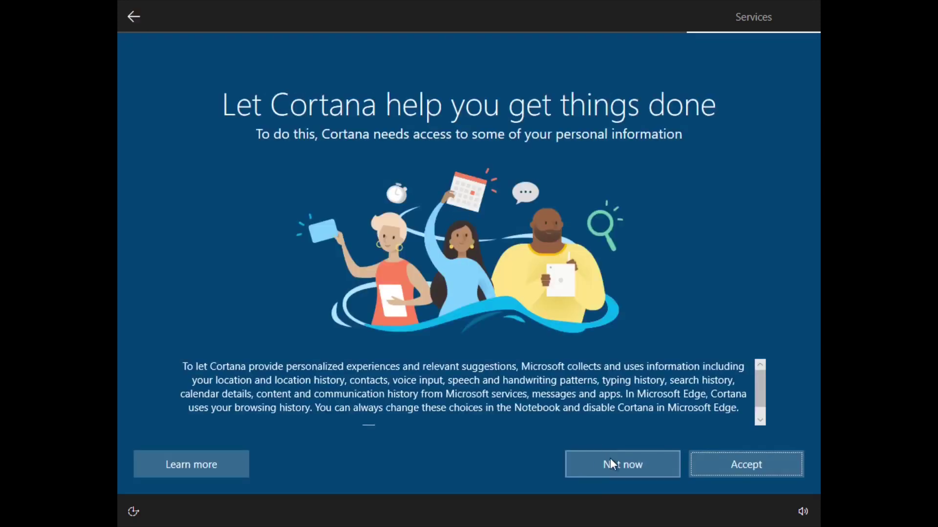
left_click(614, 466)
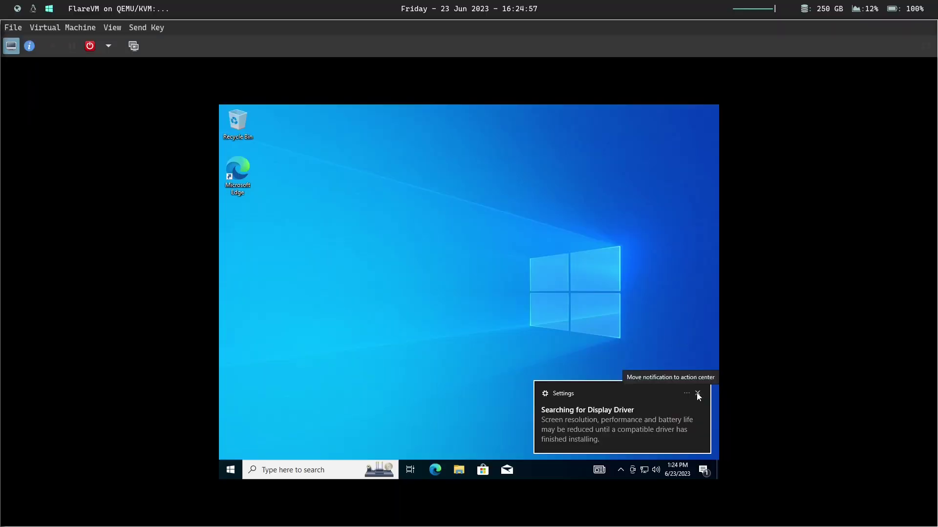
- From the new Windows desktop, bring up the guest's Settings app with Win+I
left_click(696, 392)
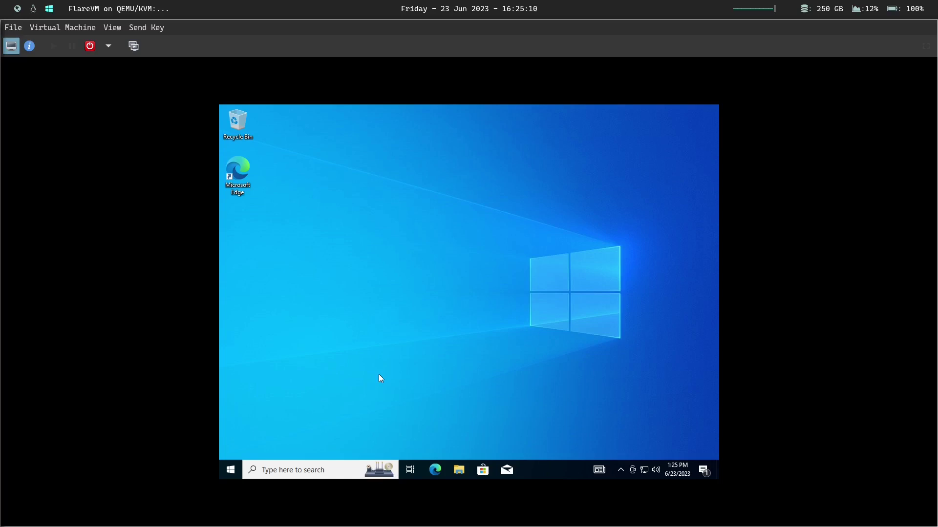
key("super+i")
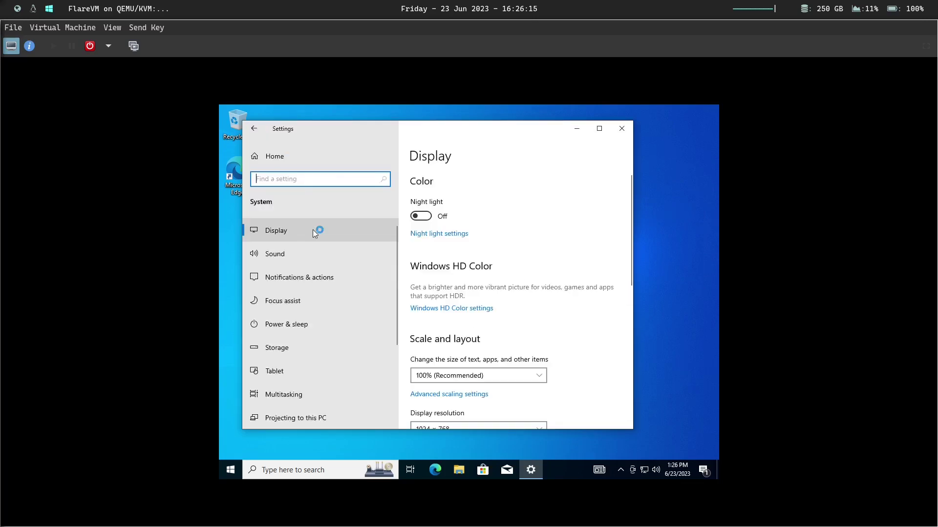
- Change the guest display resolution to 1920 × 1200 and keep the change
left_click(312, 230)
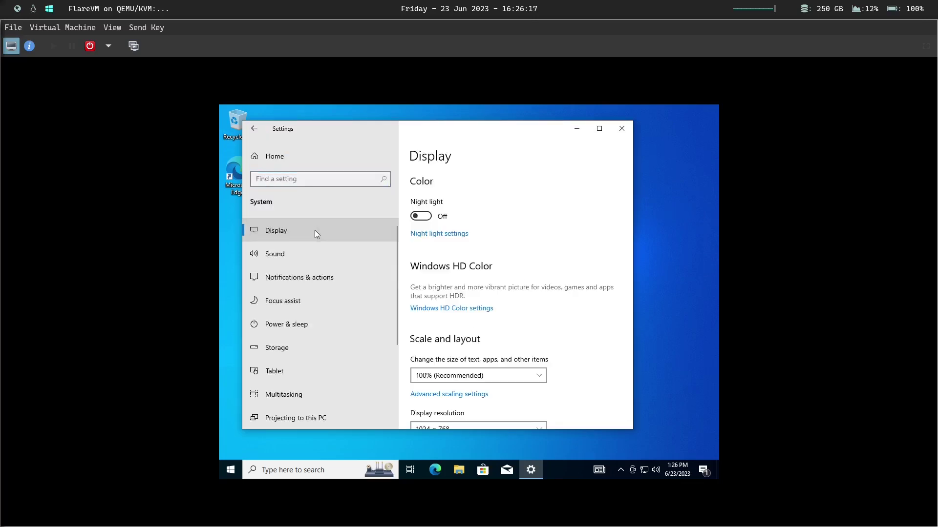
scroll(518, 266, "down", 5)
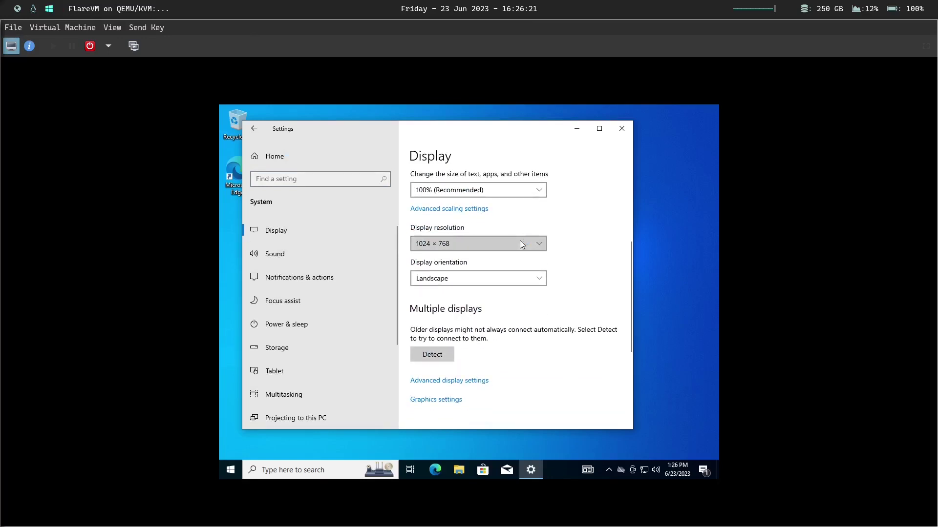
left_click(521, 243)
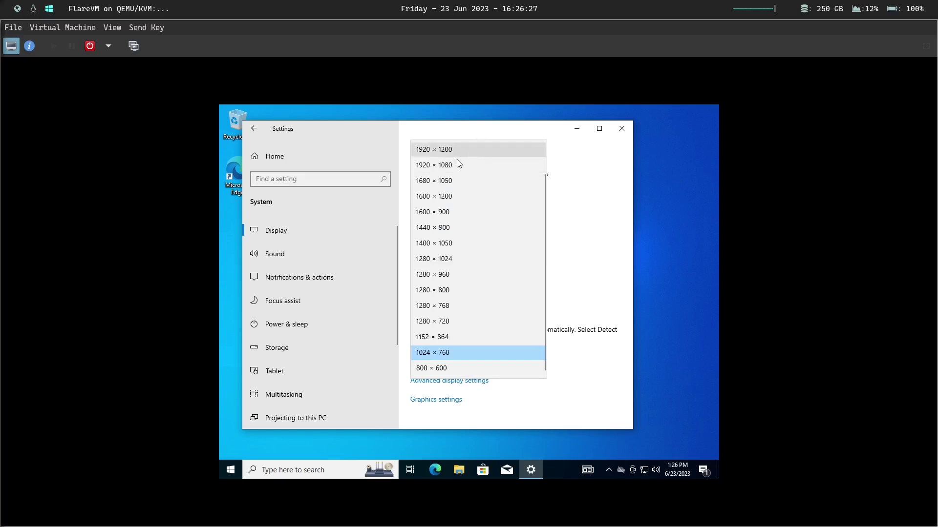
left_click(471, 153)
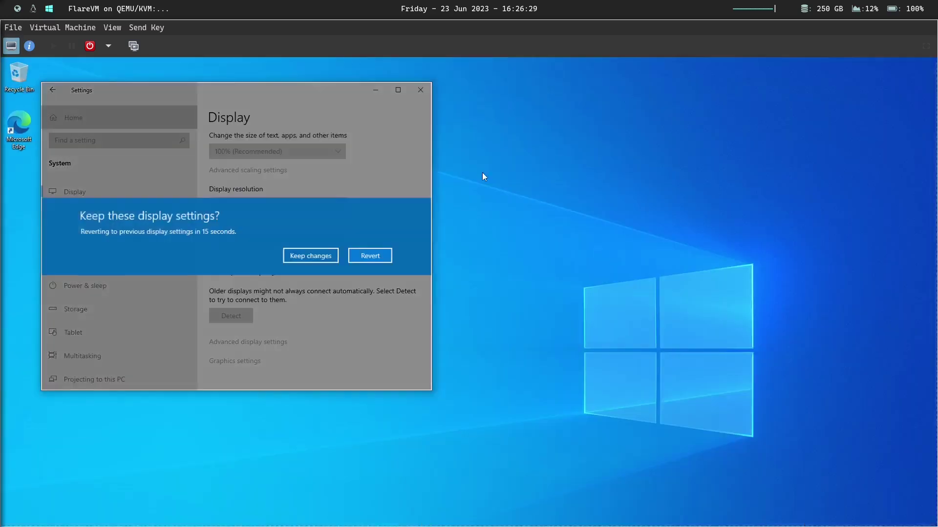
left_click(323, 256)
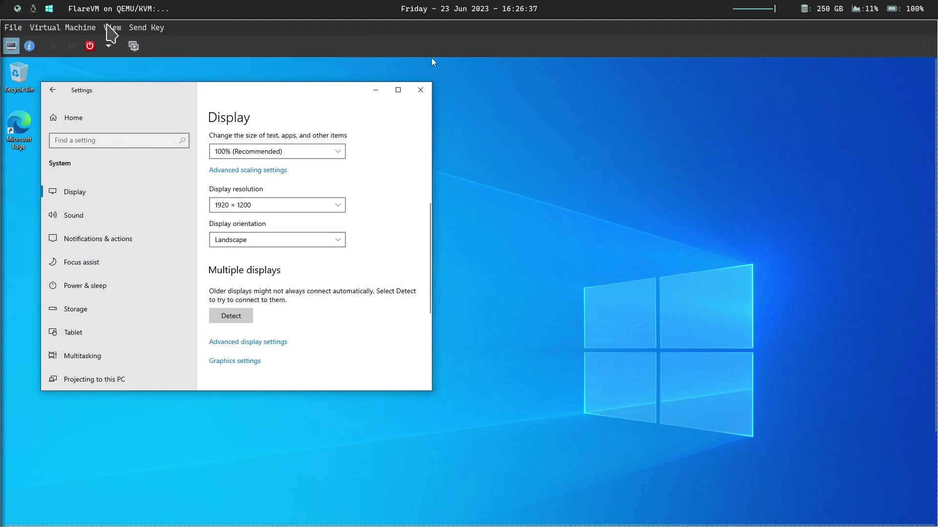
- Set the VM console's Scale Display option to Always
left_click(81, 29)
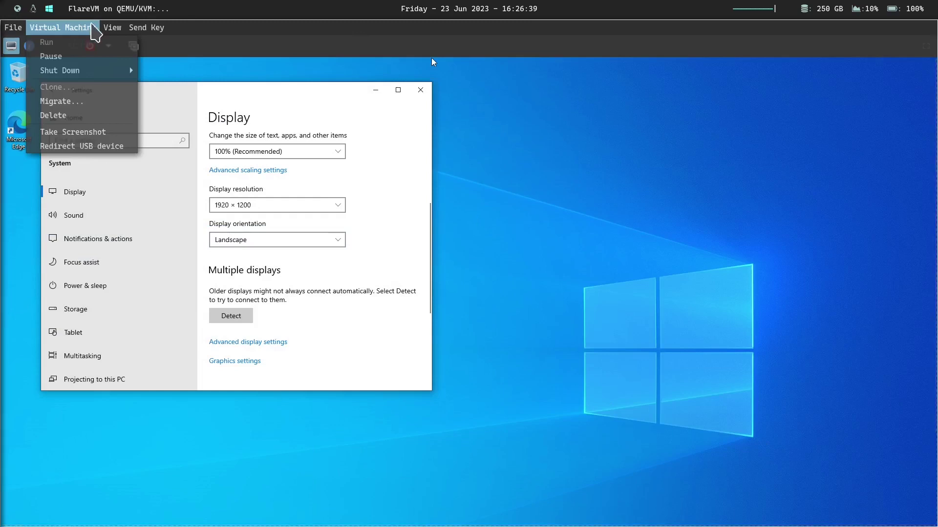
mouse_move(112, 28)
mouse_move(141, 120)
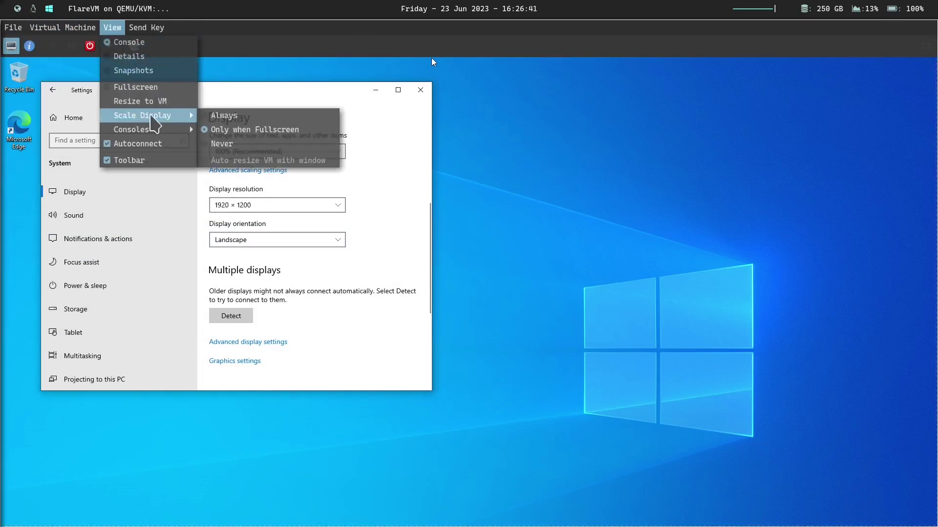
left_click(222, 115)
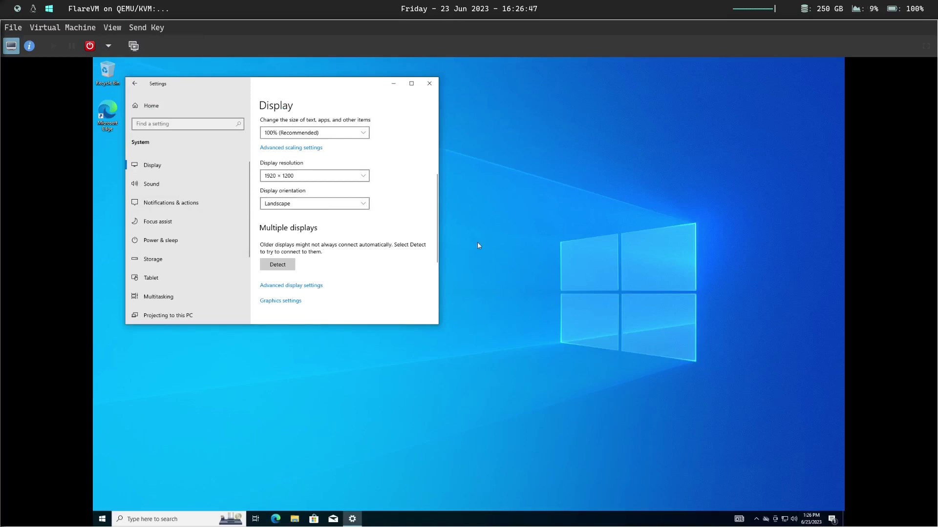
- Raise Windows display scaling to 125% and close Settings
scroll(435, 247, "up", 1)
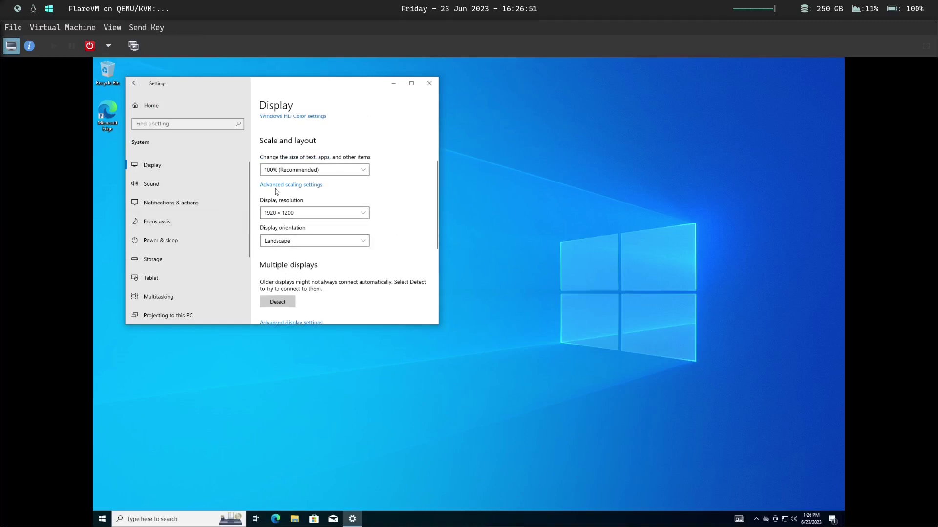
left_click(337, 171)
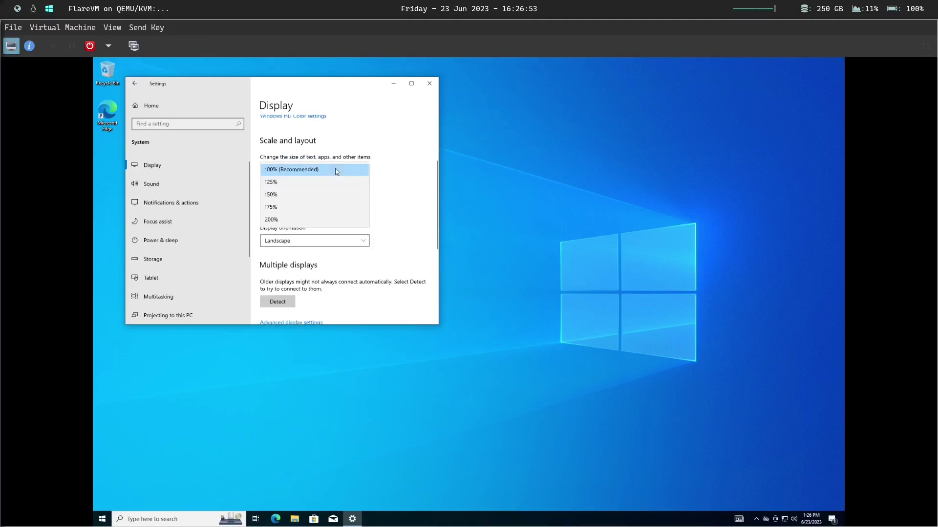
left_click(299, 187)
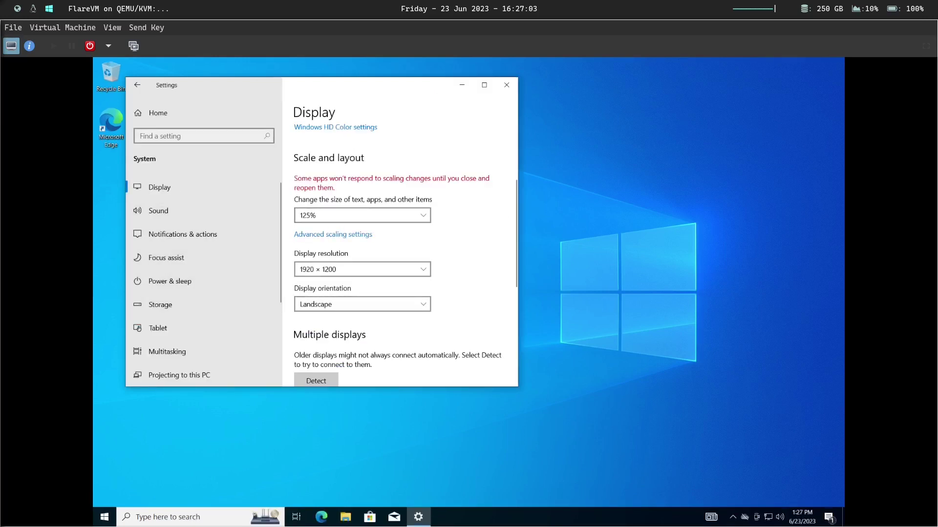
scroll(469, 286, "down", 3)
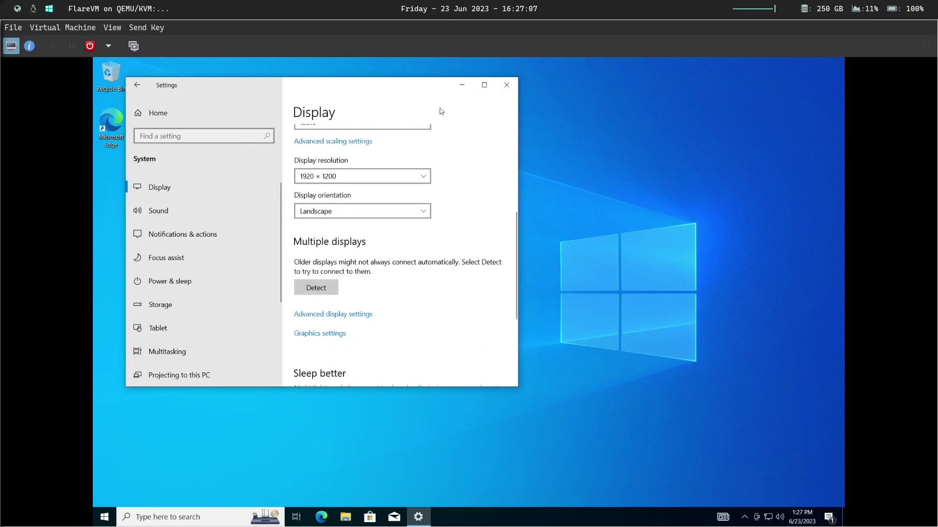
left_click(507, 85)
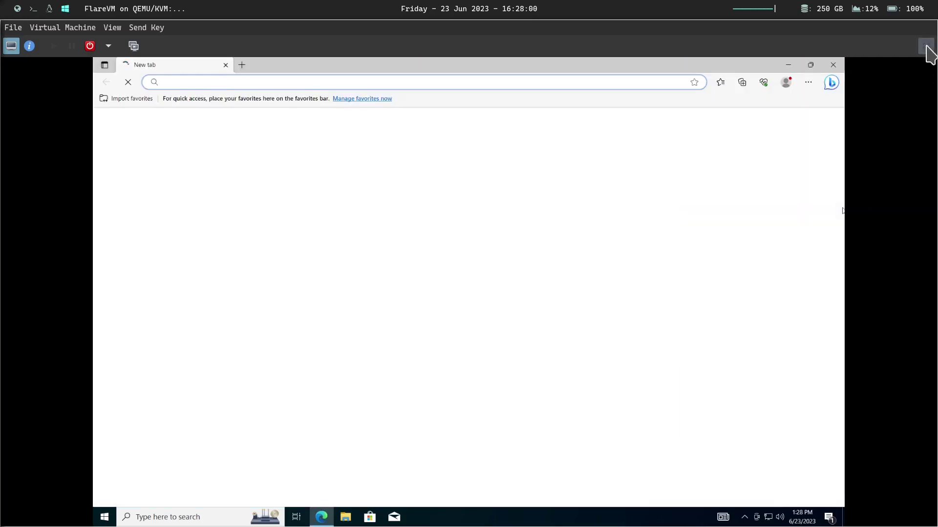
- Make the VM fullscreen and finish Edge's welcome without signing in or importing Google data
left_click(925, 47)
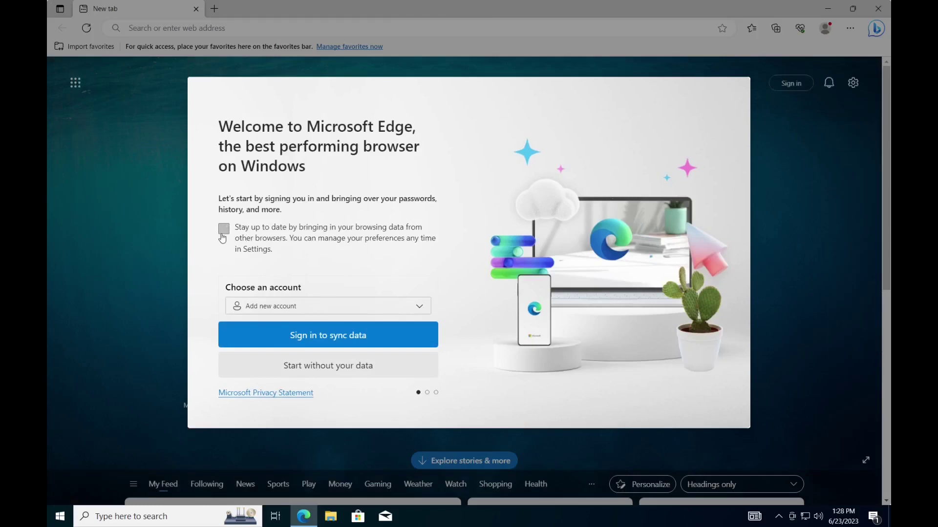
left_click(349, 379)
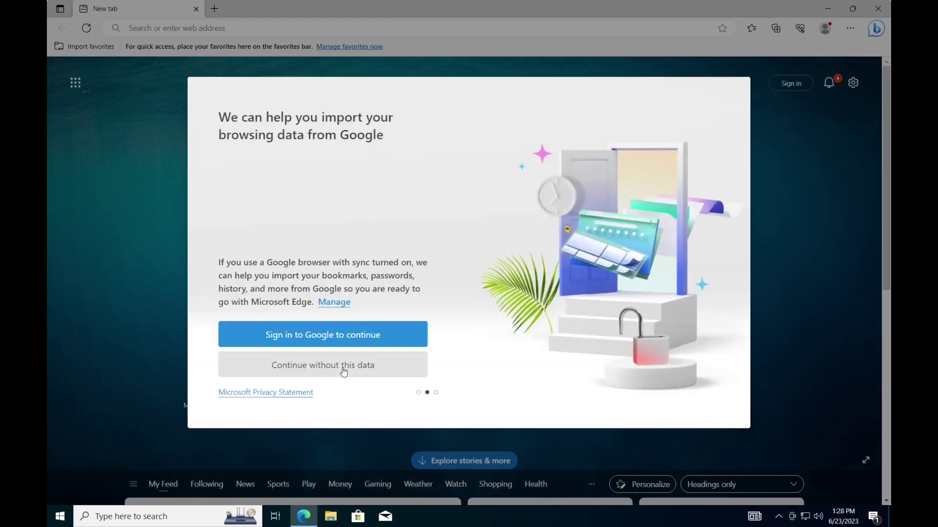
left_click(269, 370)
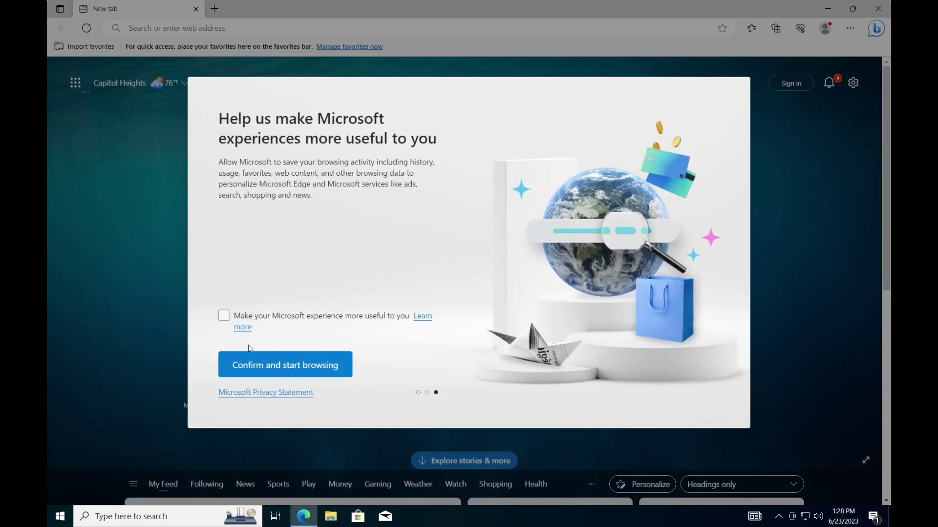
left_click(311, 359)
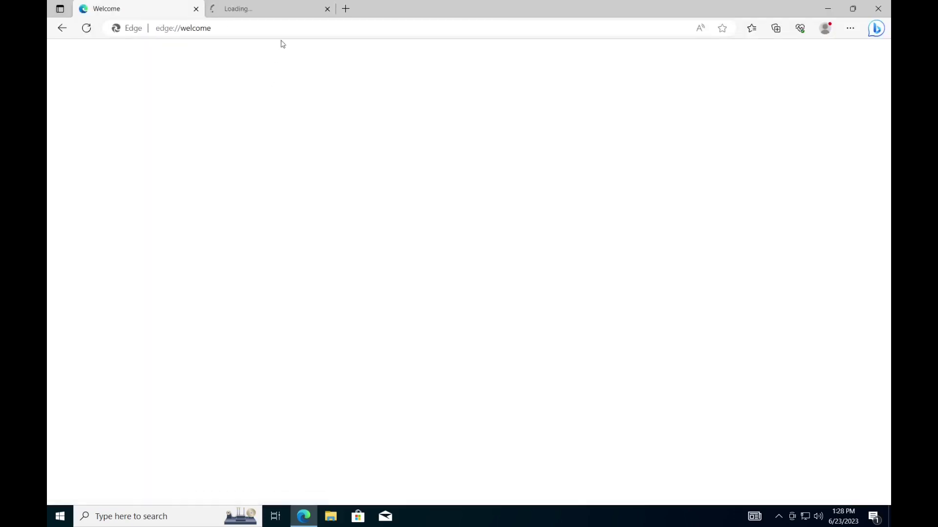
- Open a fresh new tab and close both leftover Edge welcome tabs
left_click(343, 8)
left_click(196, 9)
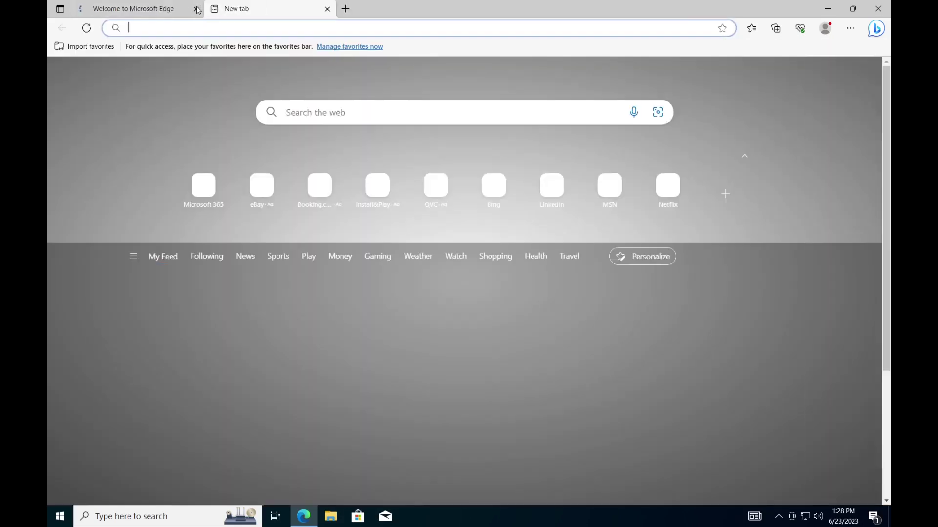
left_click(197, 9)
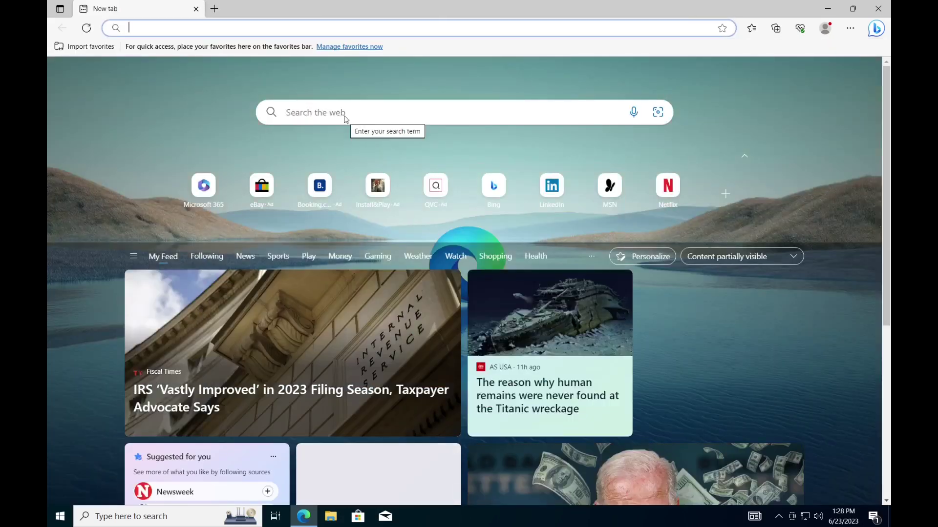
- Search Bing for flarevm and go to the mandiant/flare-vm GitHub repository
type("flarev")
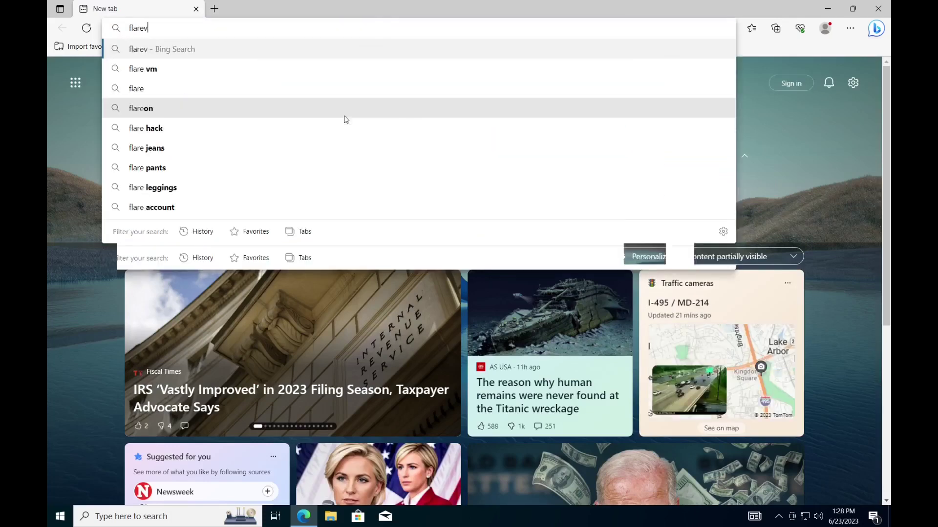
type("m")
key("Return")
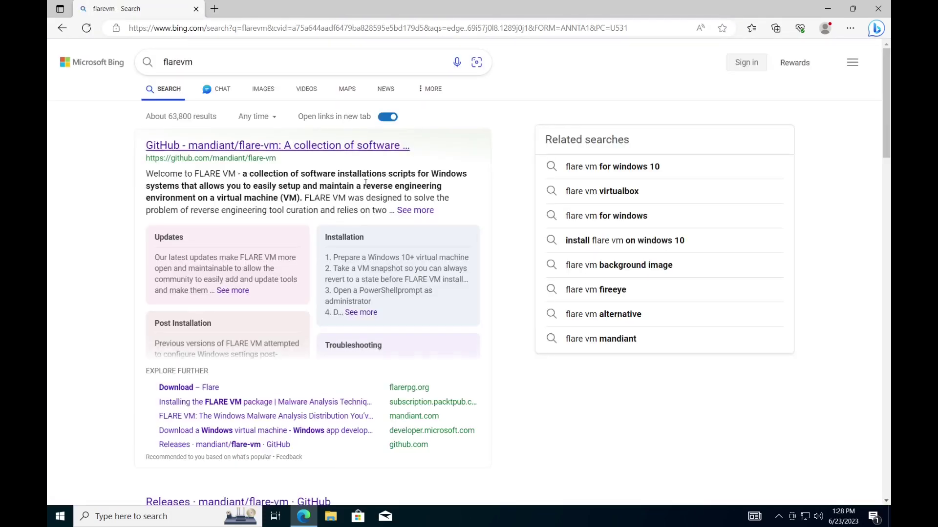
left_click(356, 146)
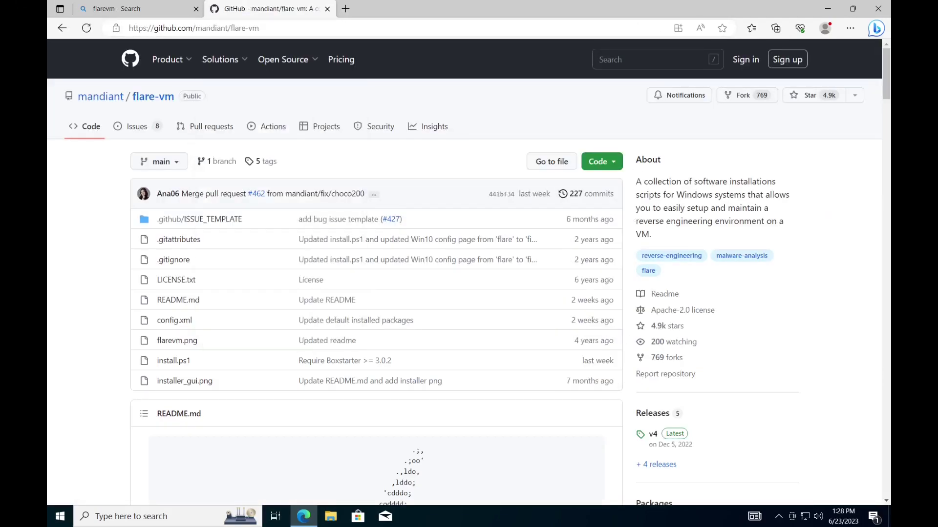
- Download the repository as flare-vm-main.zip and return to the search results tab
left_click(610, 161)
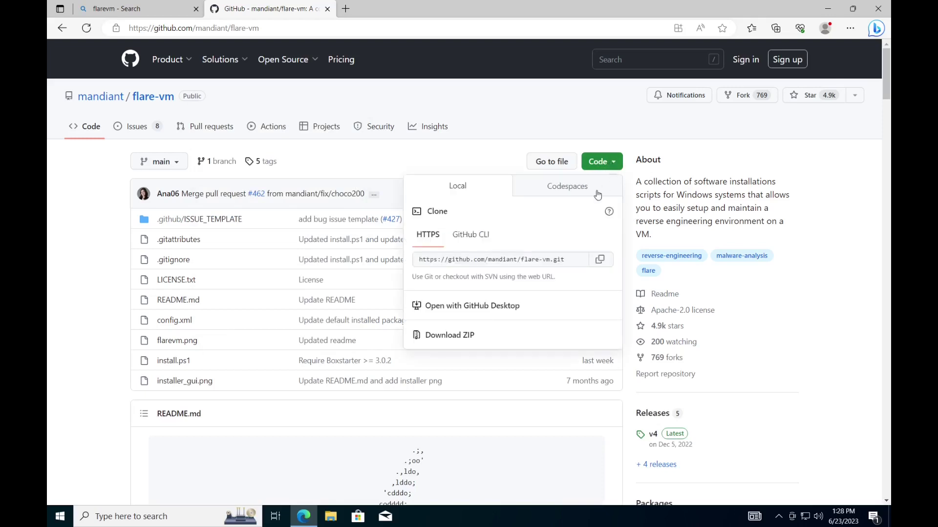
left_click(463, 341)
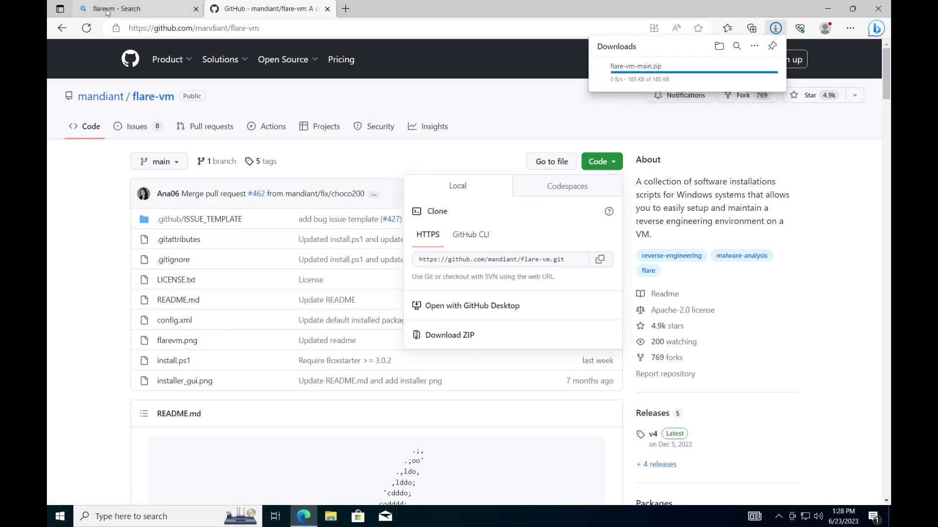
left_click(89, 8)
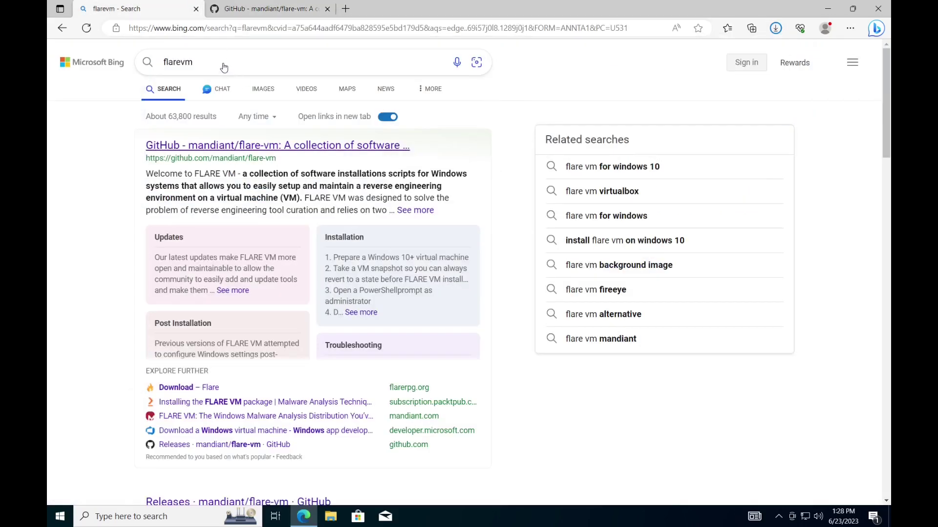
- Search the web for 'spice guest tools' from the address bar
left_click(222, 28)
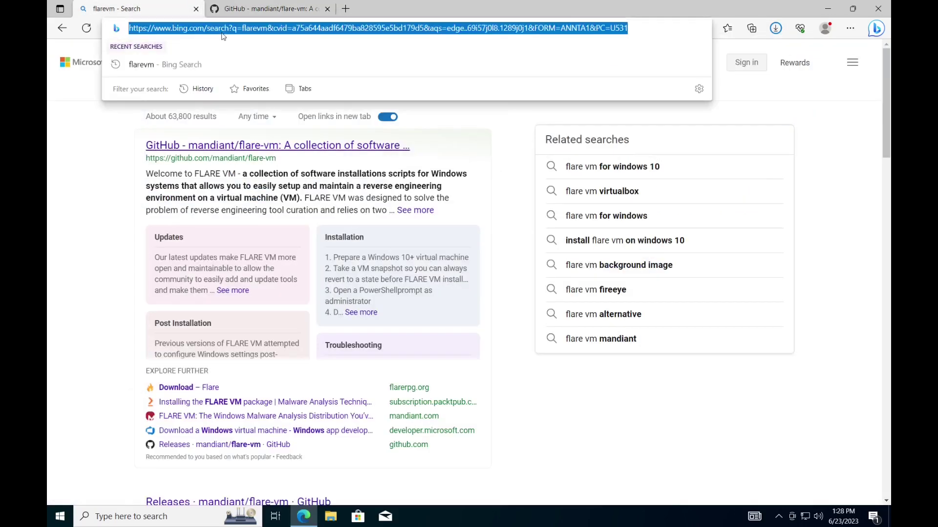
left_click_drag(223, 35, 477, 10)
left_click_drag(494, 233, 476, 146)
type("s")
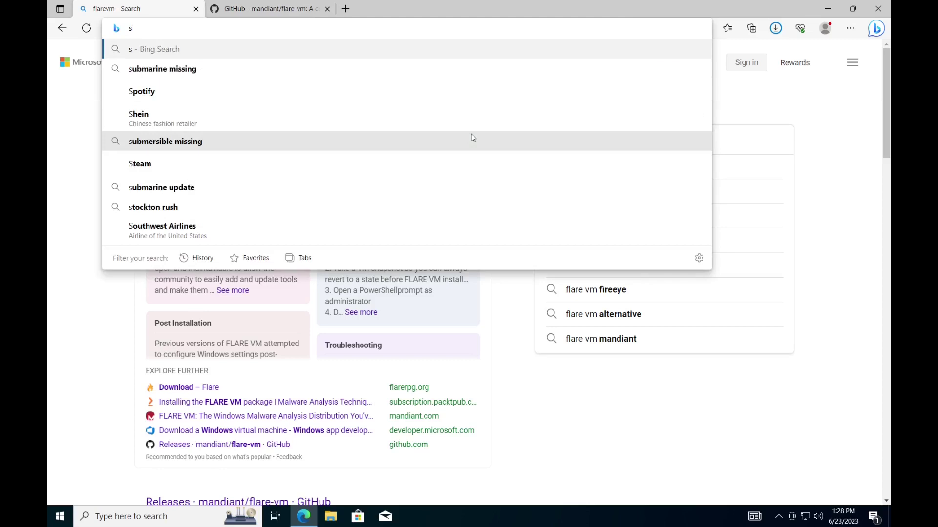
type("pice guest")
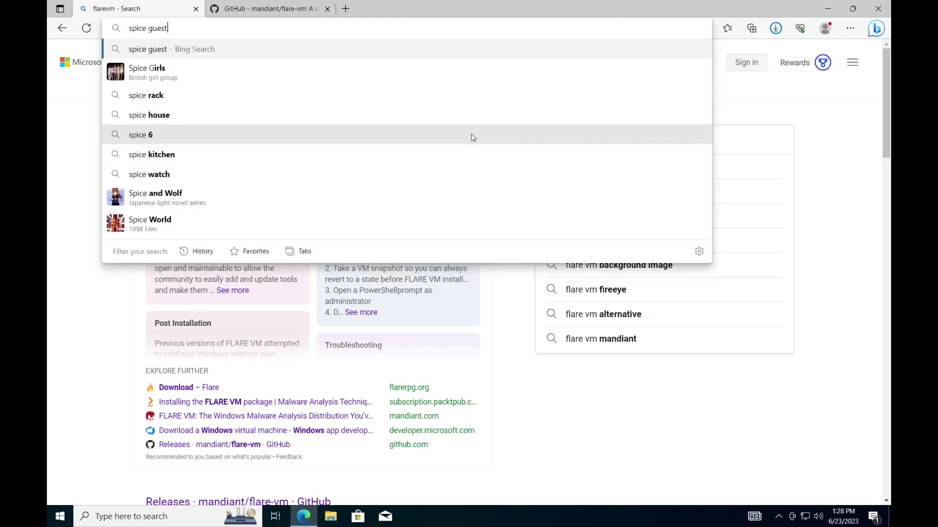
type(" tools")
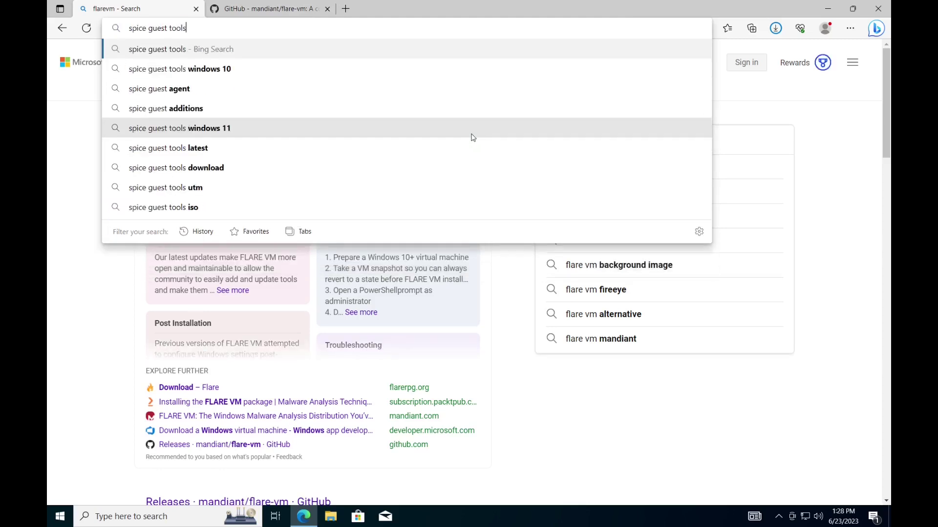
key("Return")
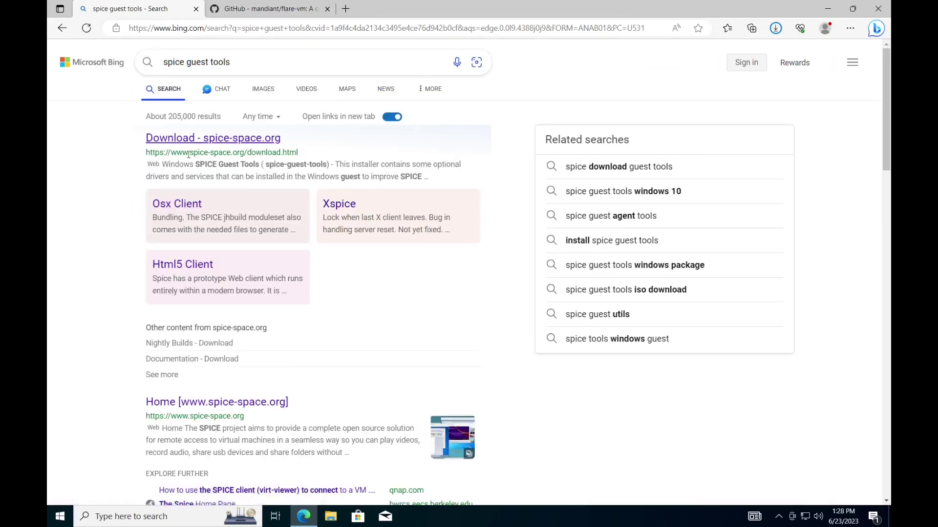
- On spice-space.org's download page, download the Windows spice-guest-tools installer
left_click(259, 142)
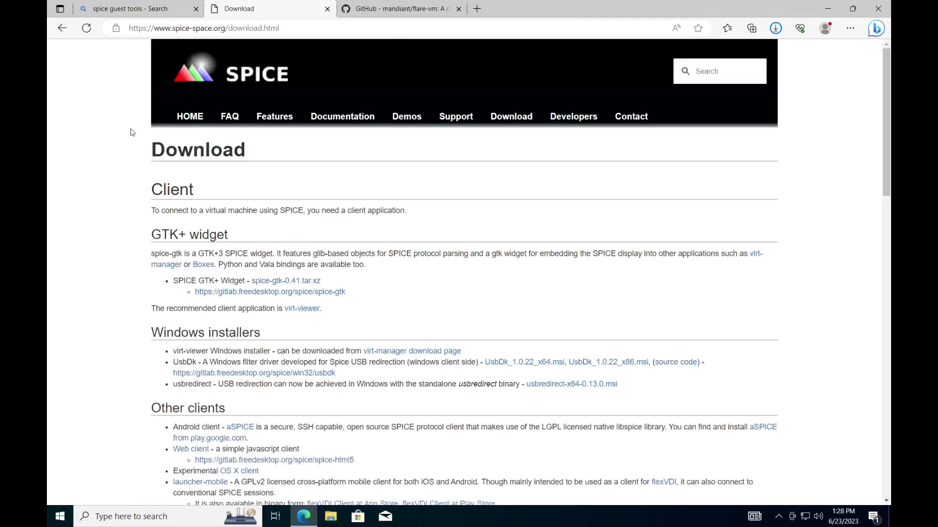
scroll(384, 166, "down", 2)
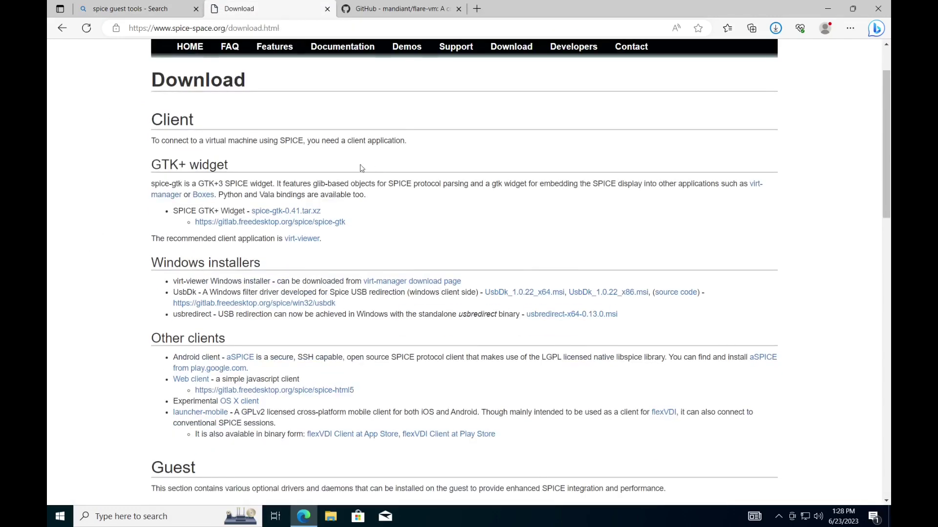
scroll(362, 168, "down", 10)
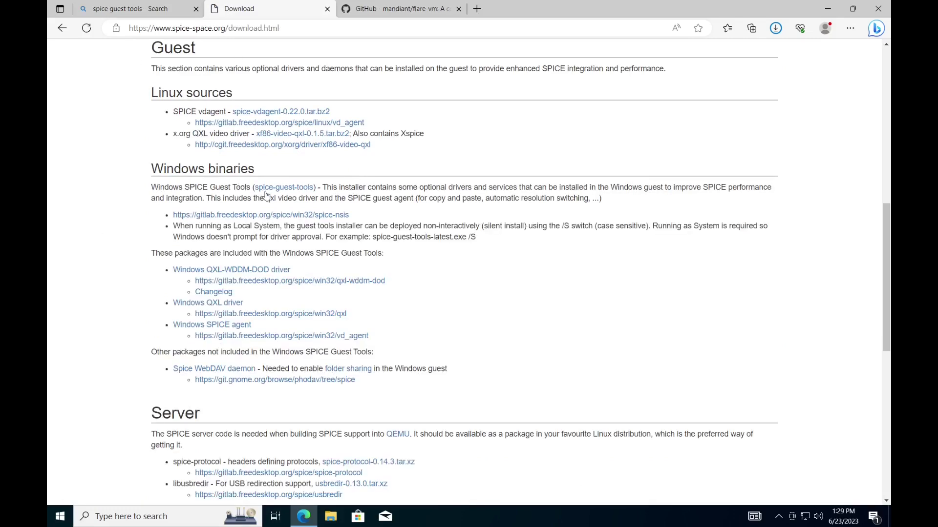
left_click(298, 189)
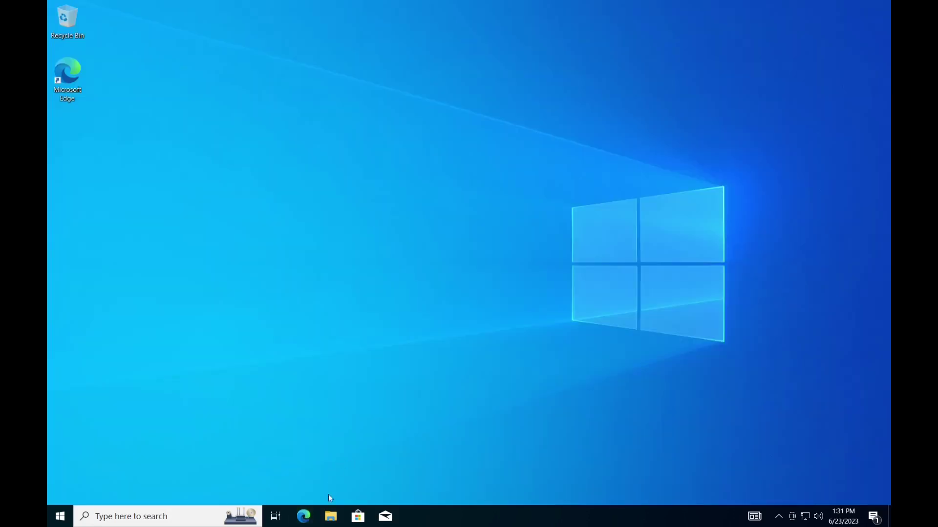
- Launch spice-guest-tools-latest from the Downloads folder in File Explorer
left_click(331, 517)
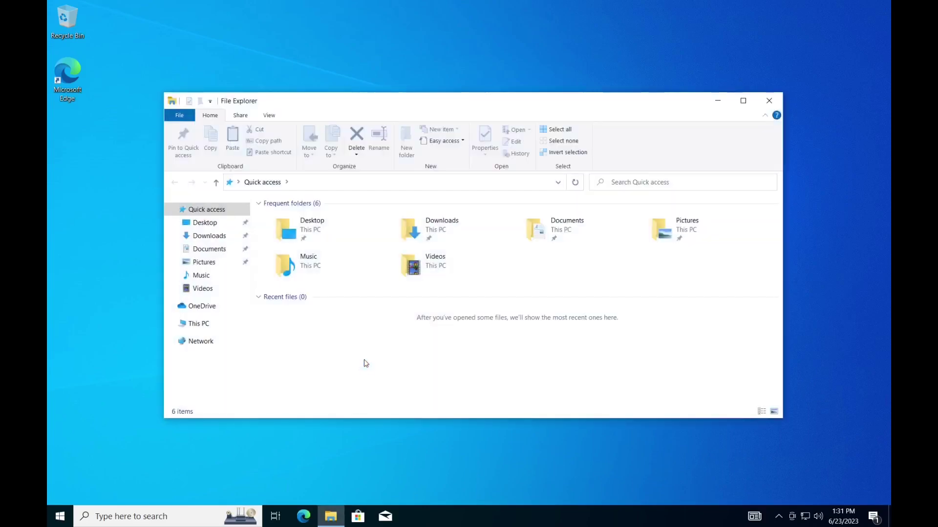
double_click(419, 235)
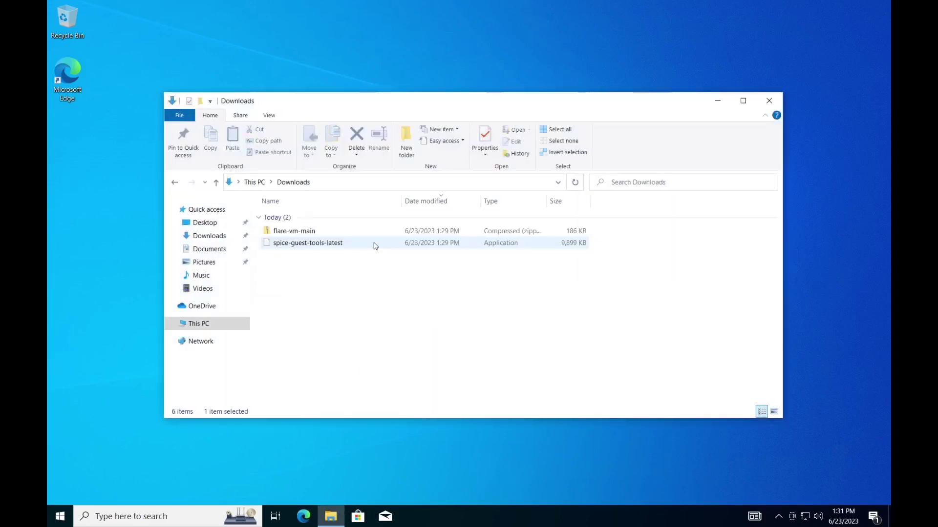
left_click(329, 246)
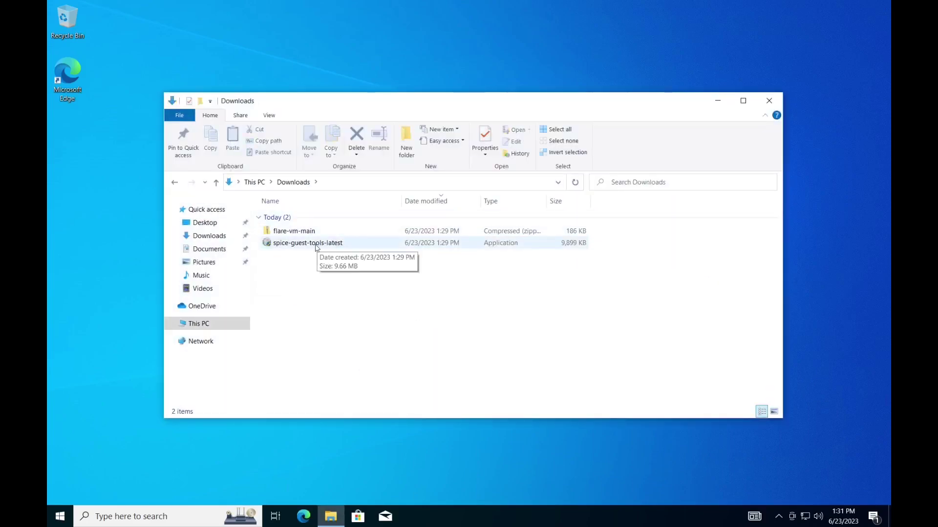
double_click(331, 247)
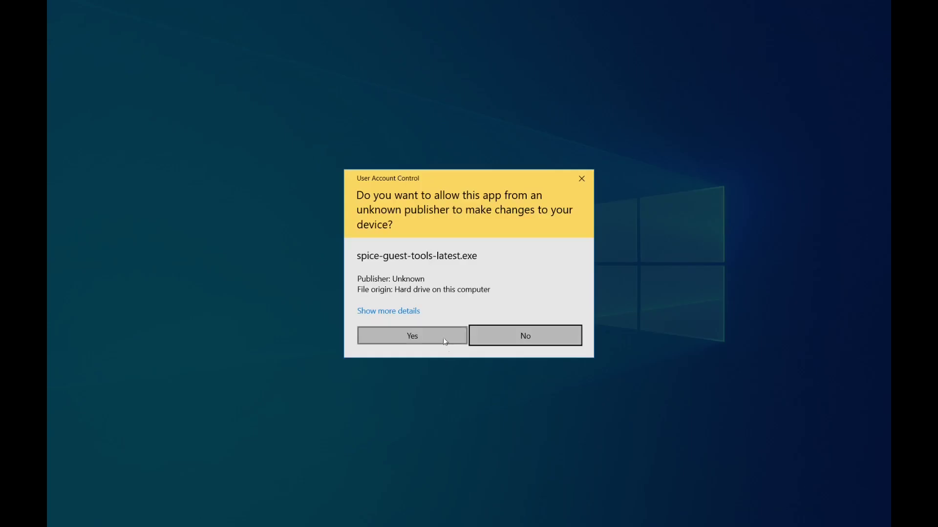
- Approve UAC, accept the licence, allow the VirtIO Serial Driver, and finish the installation
left_click(443, 336)
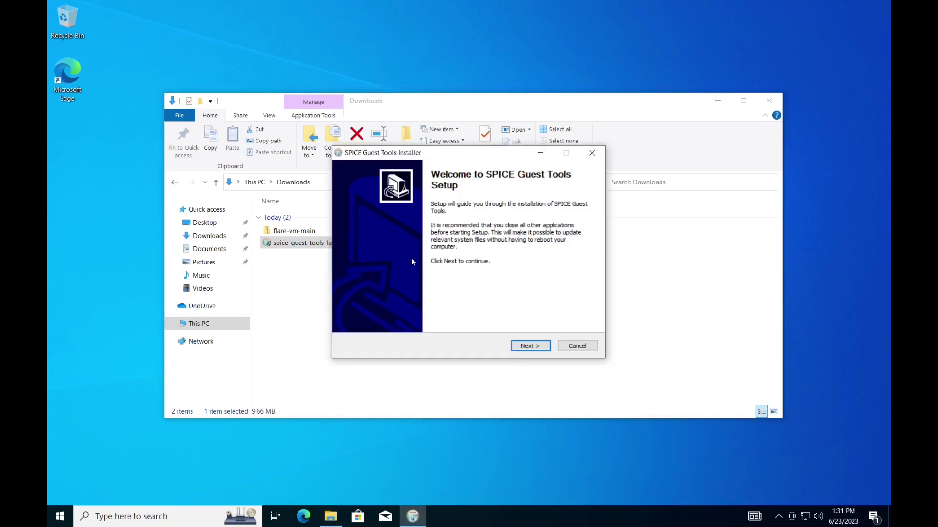
left_click(527, 348)
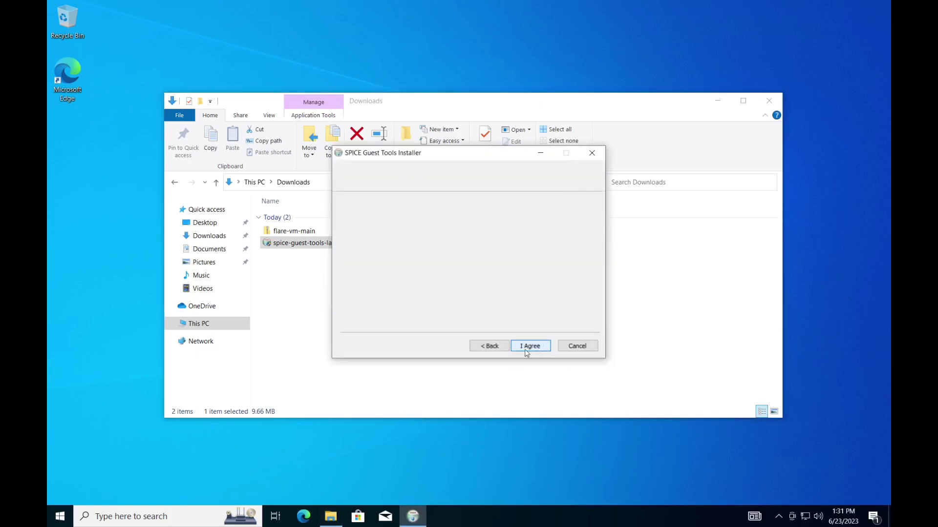
left_click(526, 350)
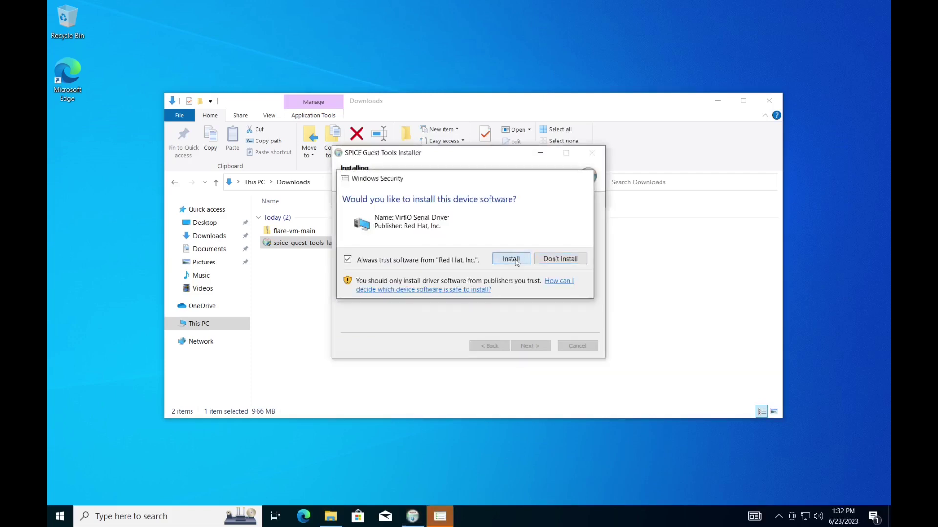
left_click(511, 256)
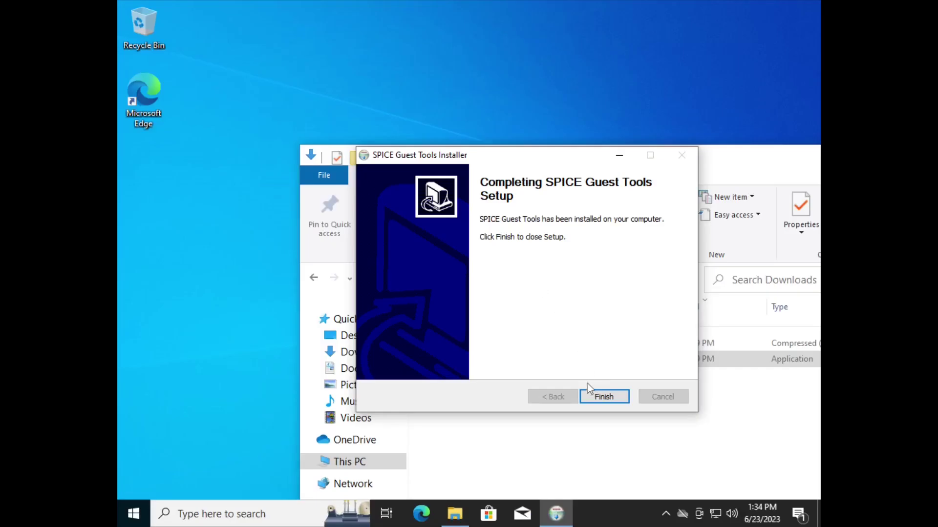
left_click(597, 396)
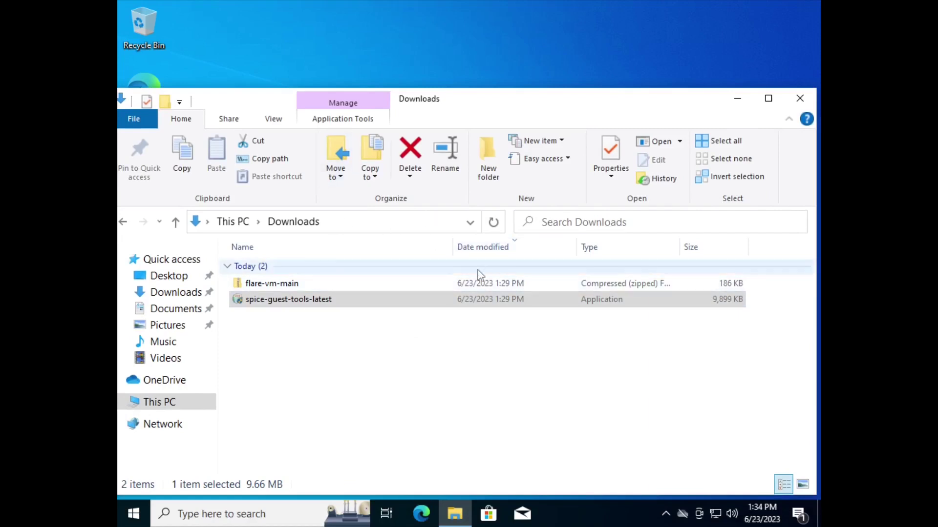
key("super+i")
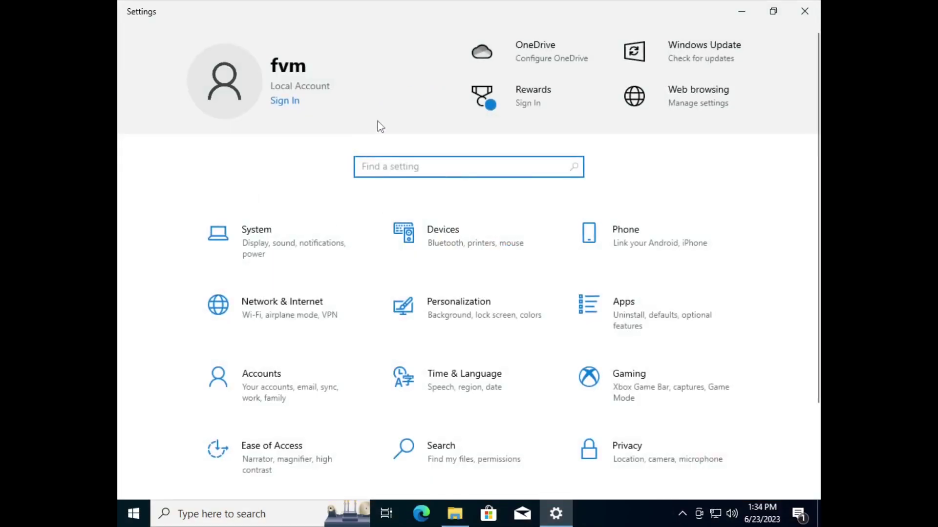
- Set the guest display resolution to 1920 × 1200 and keep the change
left_click(297, 257)
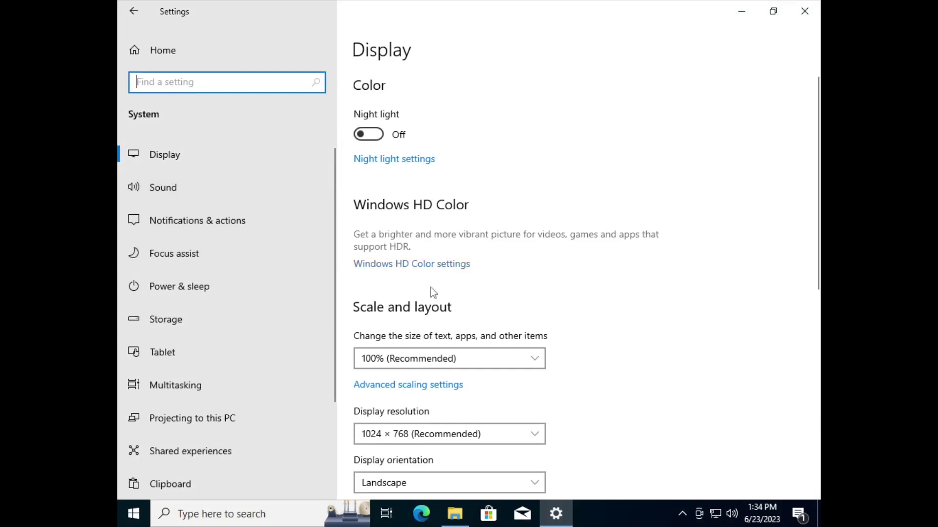
scroll(445, 307, "down", 2)
left_click(465, 355)
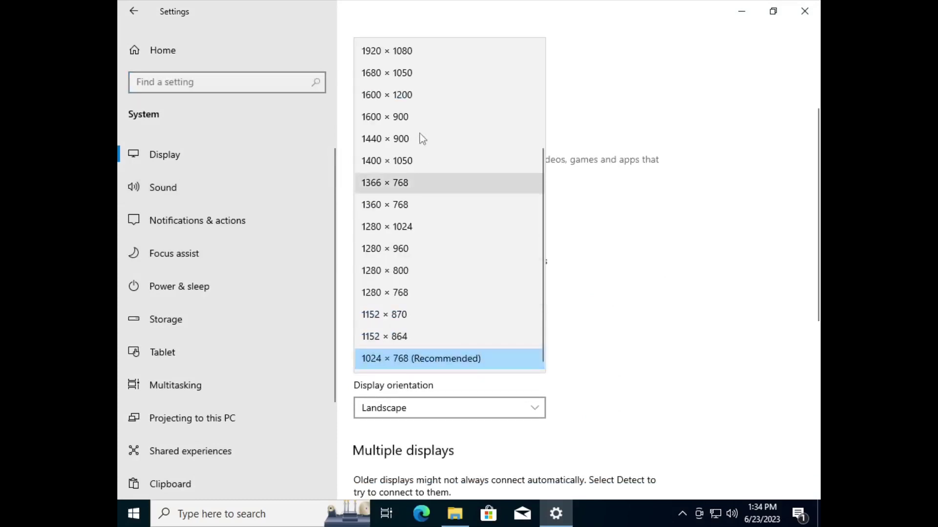
scroll(434, 66, "up", 1)
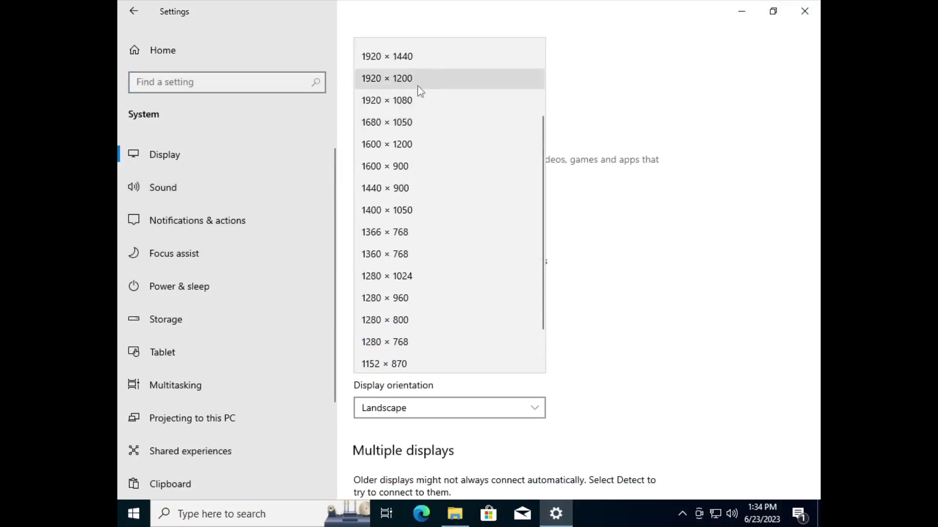
left_click(418, 86)
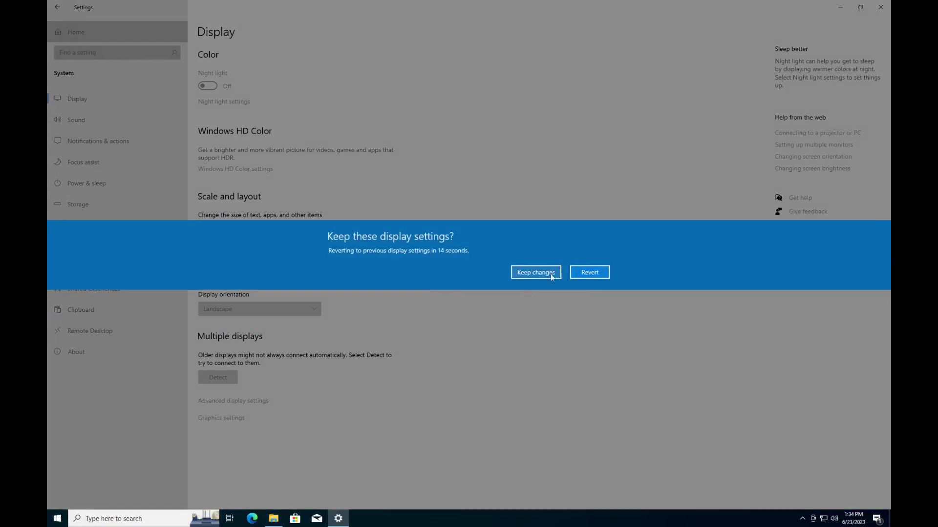
left_click(547, 273)
- Set display scaling to 125% and close Settings with Alt+F4
left_click(267, 230)
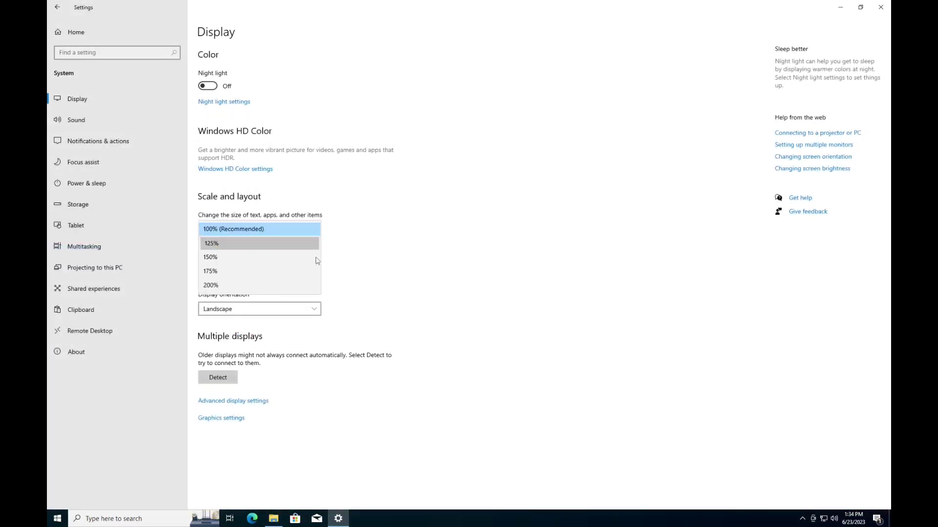
left_click(263, 245)
key("alt+F4")
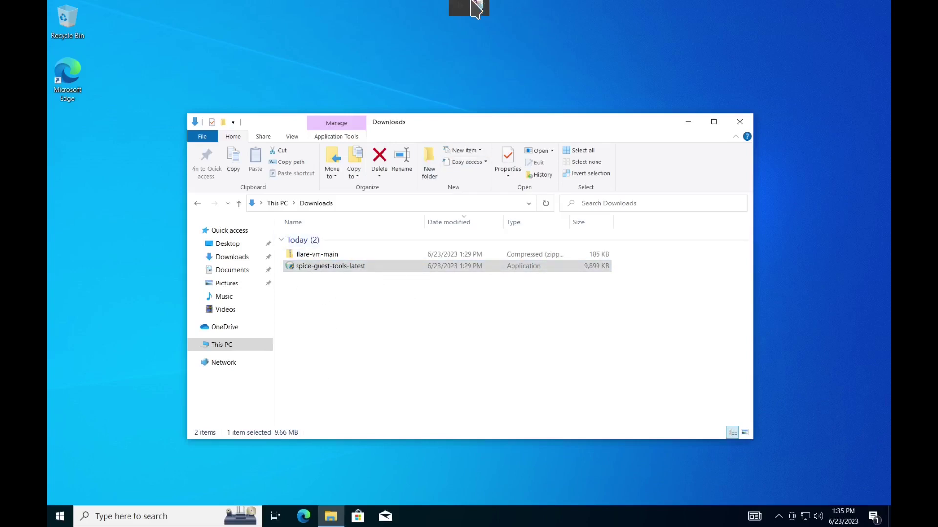
- Leave VM fullscreen and select the 'FlareVM:' heading on the GitHub lab notes page
left_click(474, 8)
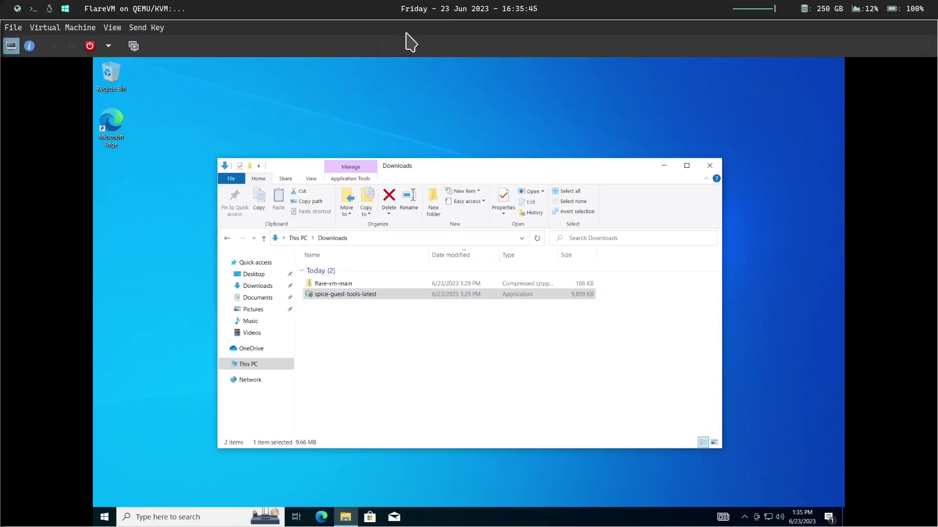
key("super+1")
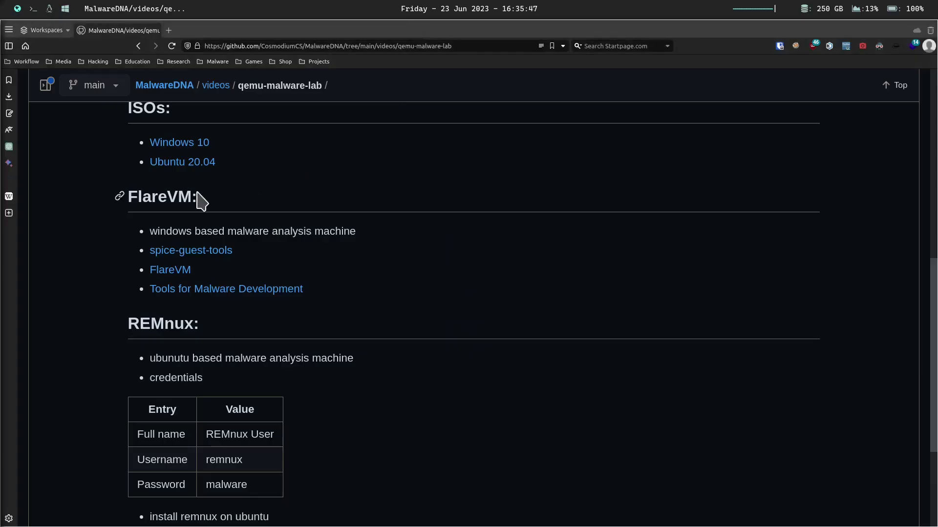
left_click_drag(197, 197, 119, 193)
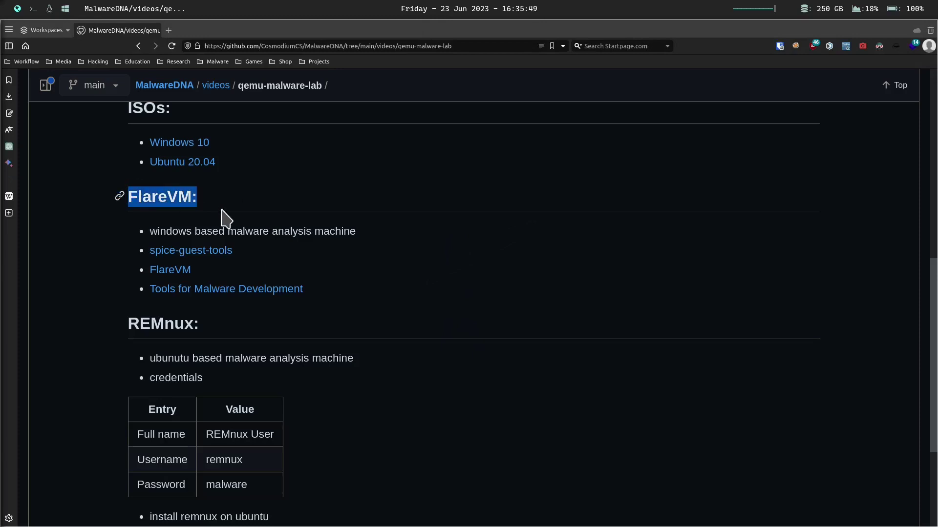
left_click(65, 8)
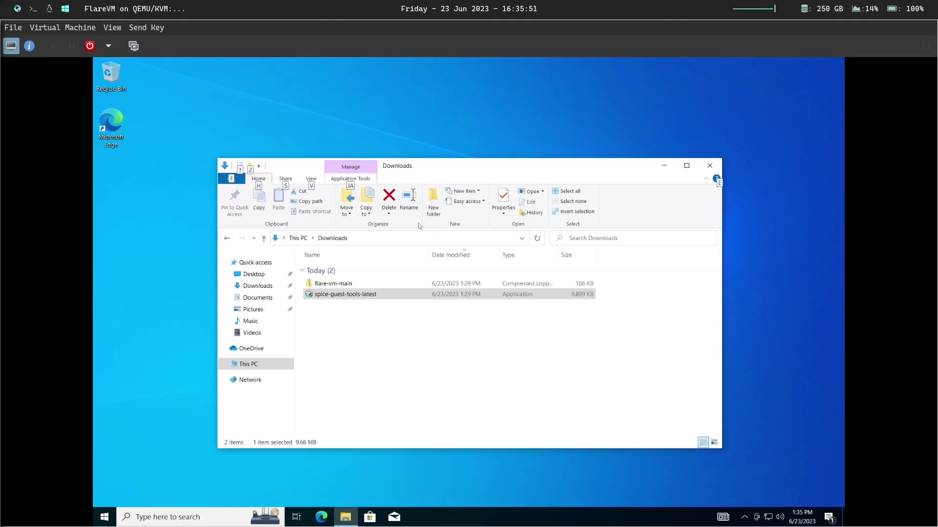
- Type 'FlareVM:' into Notepad, zoom it larger, then close without saving
key("super")
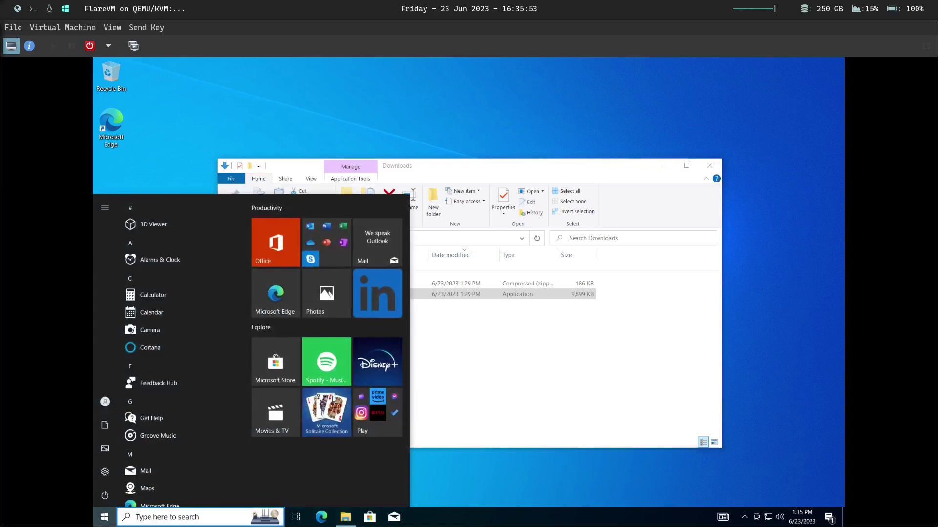
type("notepad")
key("Return")
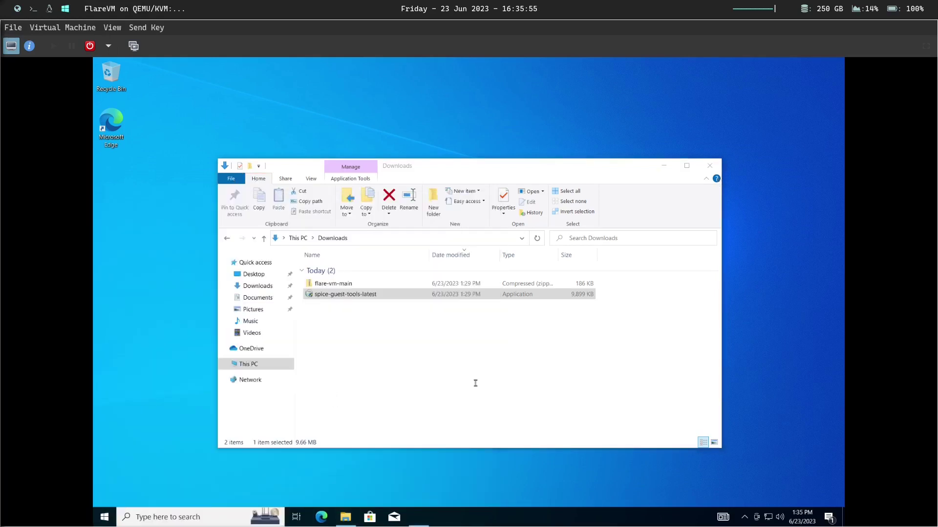
type("FlareVM:")
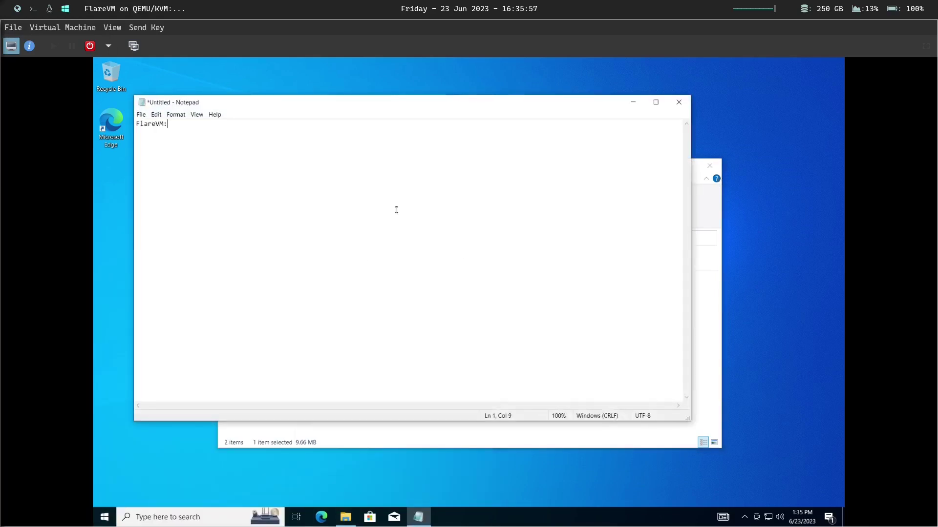
scroll(180, 125, "up", 16, "ctrl")
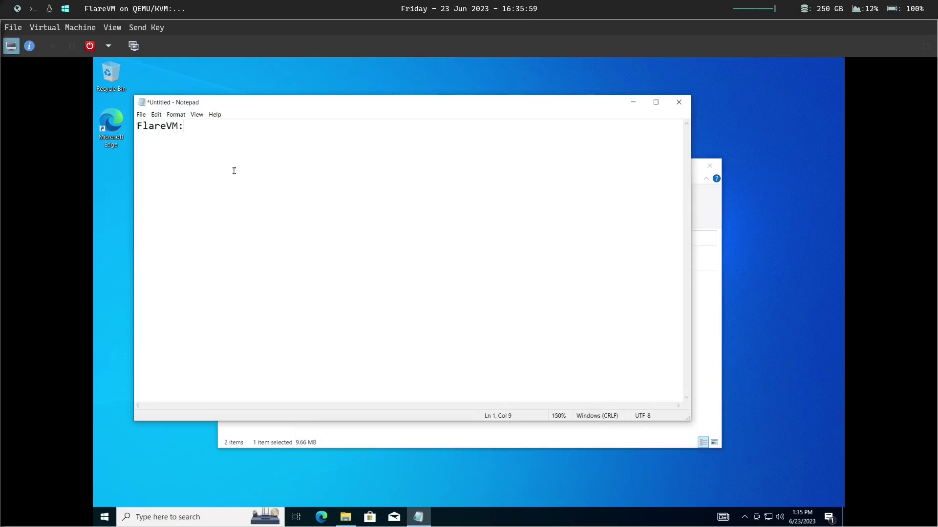
left_click(679, 102)
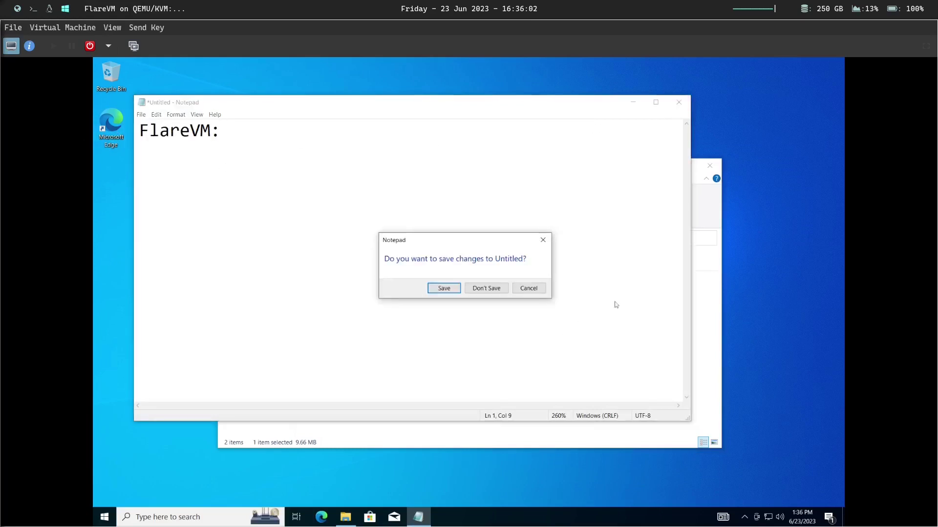
left_click(487, 288)
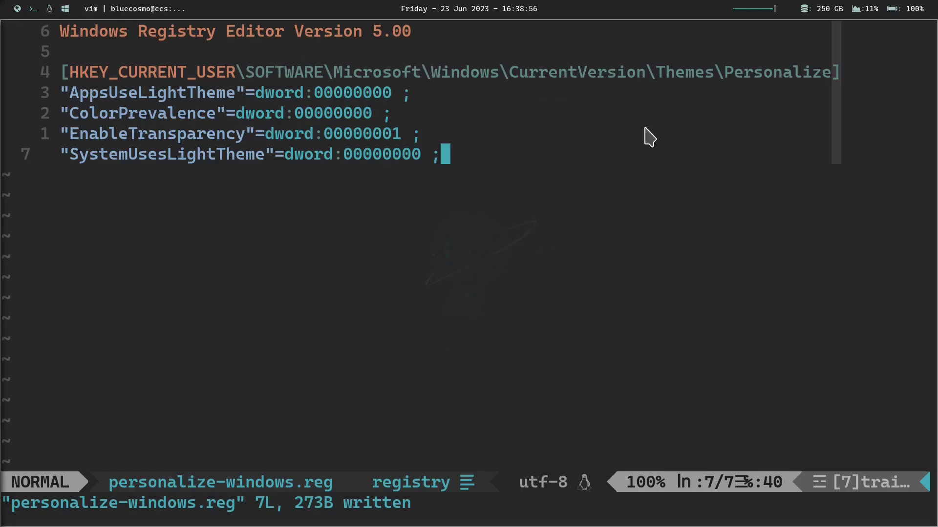
- Back in Vim, select all seven lines of personalize-windows.reg and yank them with "+y
key("alt+Tab")
key("alt+Tab")
key("alt+Tab")
key("alt+Tab")
key("alt+Tab")
scroll(285, 213, "up", 3)
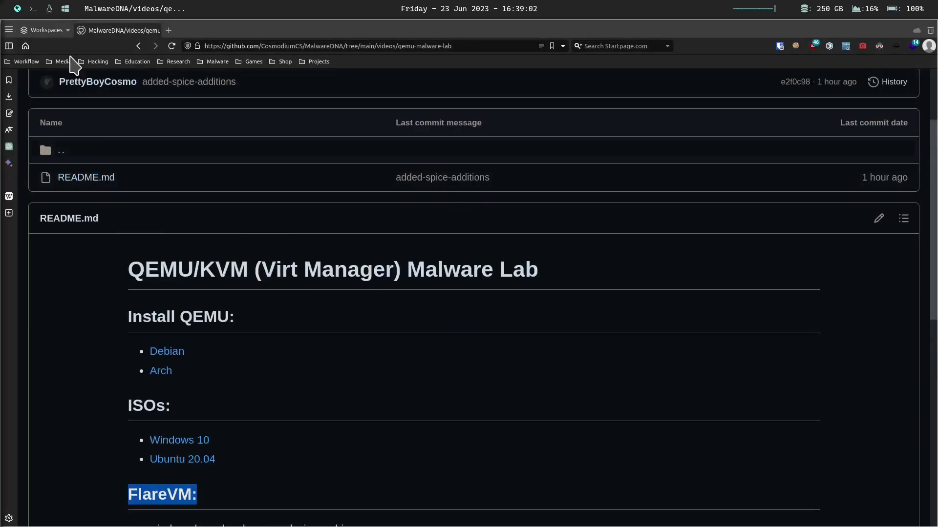
scroll(253, 224, "down", 1)
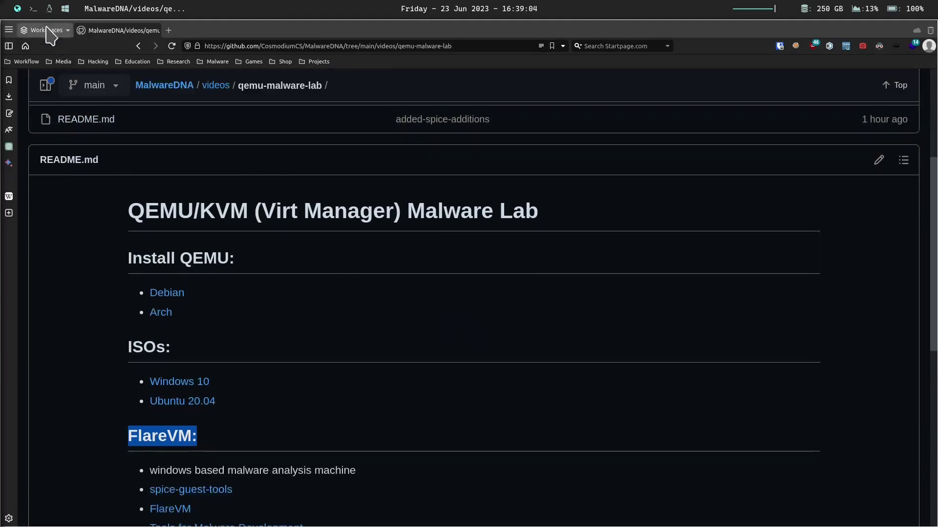
left_click(33, 8)
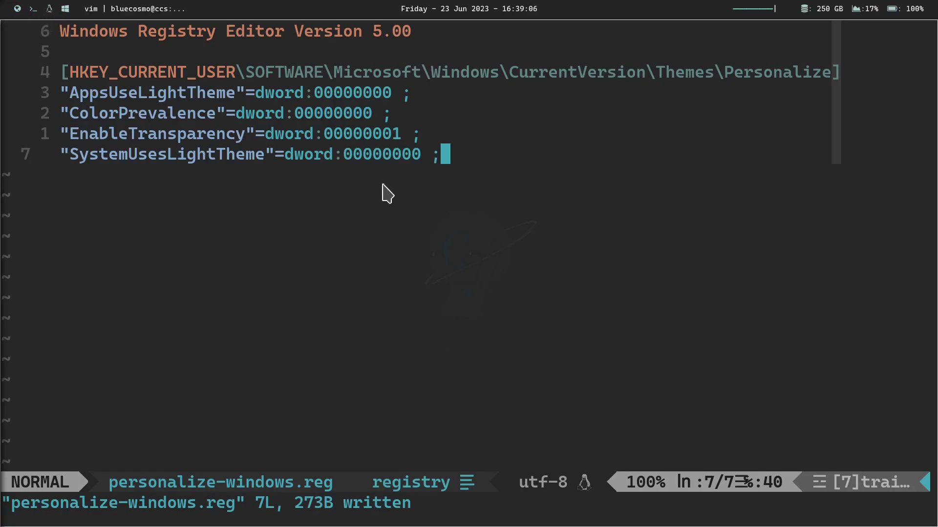
left_click_drag(448, 149, 59, 31)
key("ctrl+c")
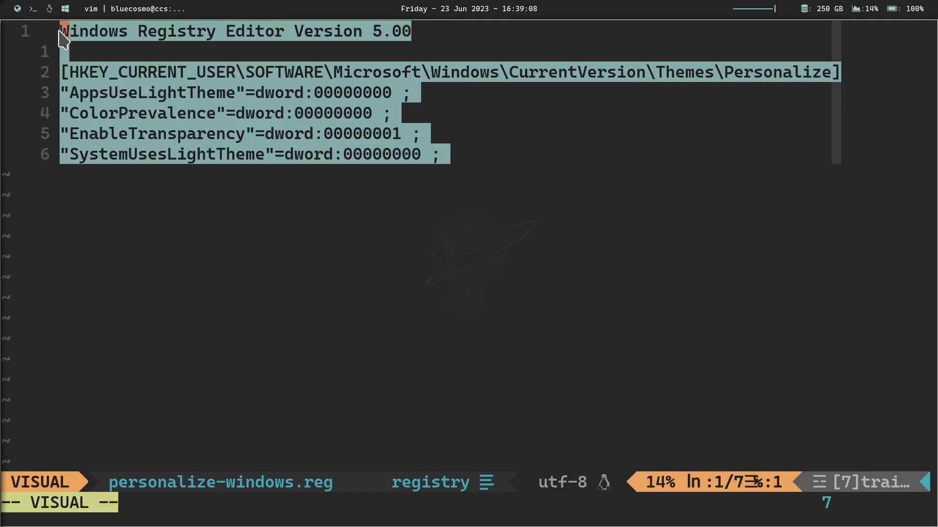
key("quotedbl")
key("plus")
key("y")
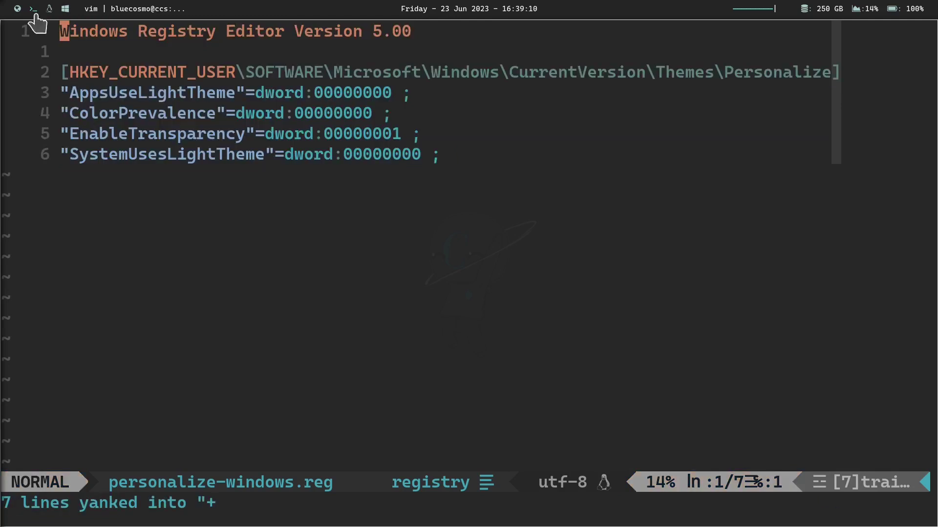
- Launch Notepad in the Windows VM and paste the copied registry text
left_click(65, 9)
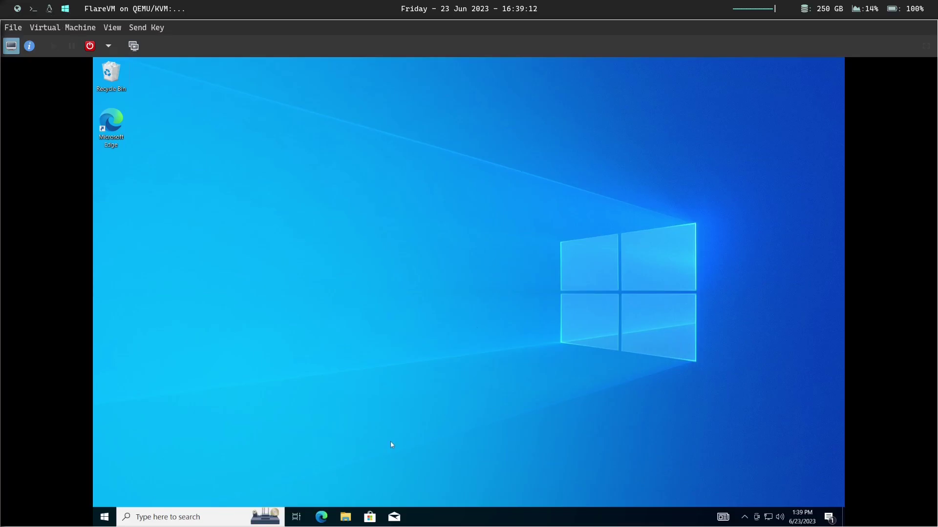
key("super")
type("note")
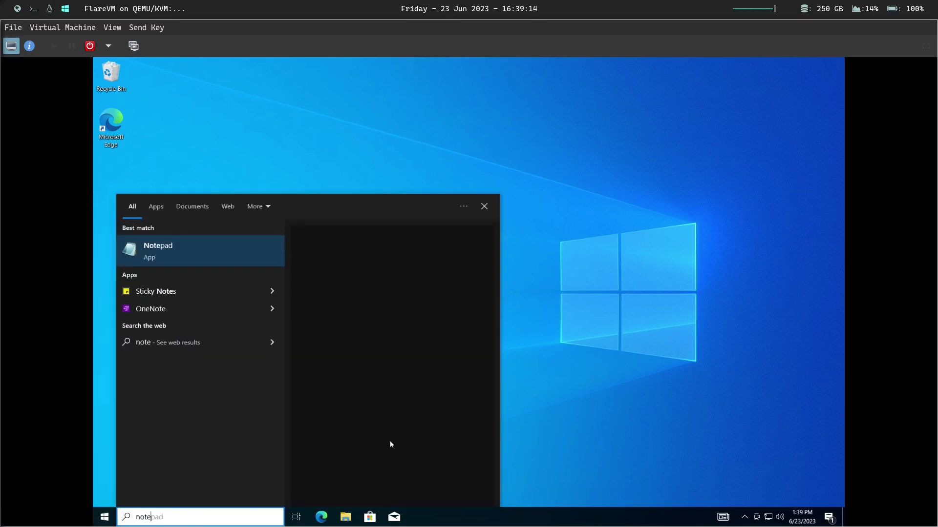
key("Return")
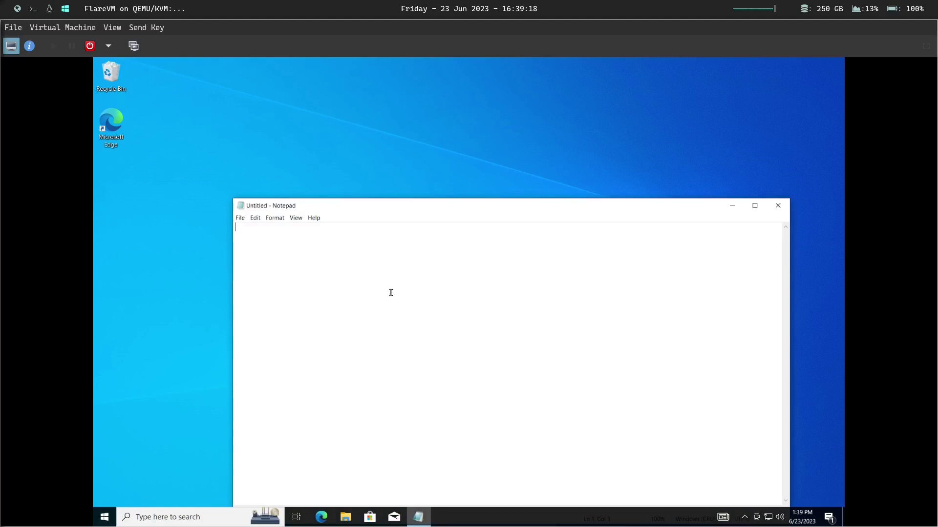
key("ctrl+v")
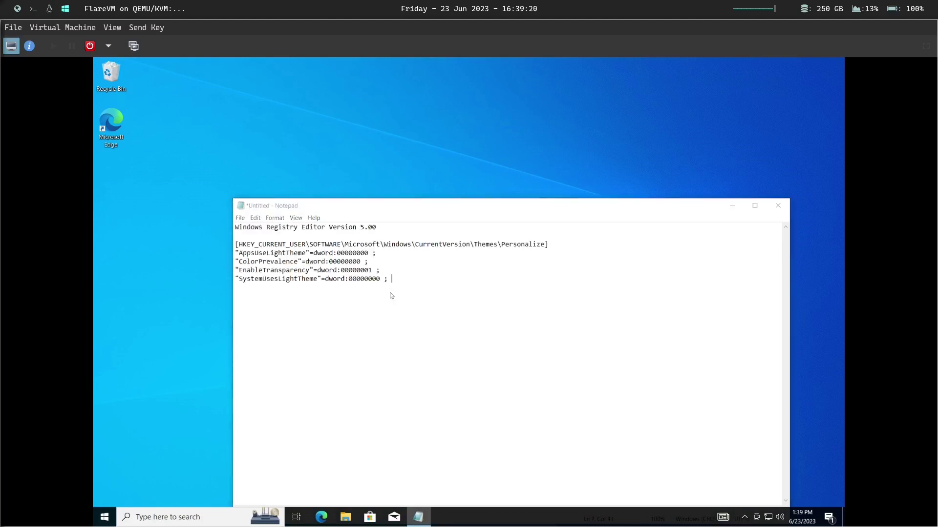
- Save the text as personalize in Documents and close Notepad
key("ctrl+s")
type("personalize.reg")
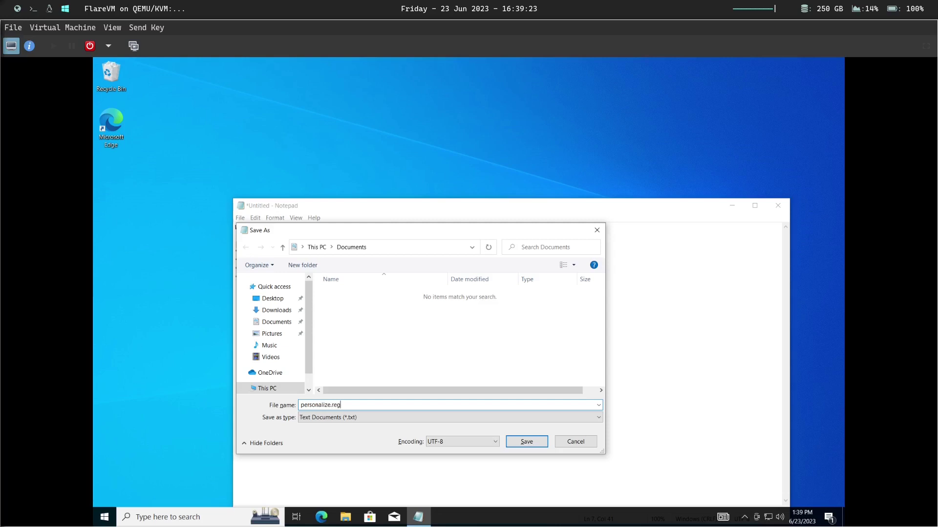
key("Return")
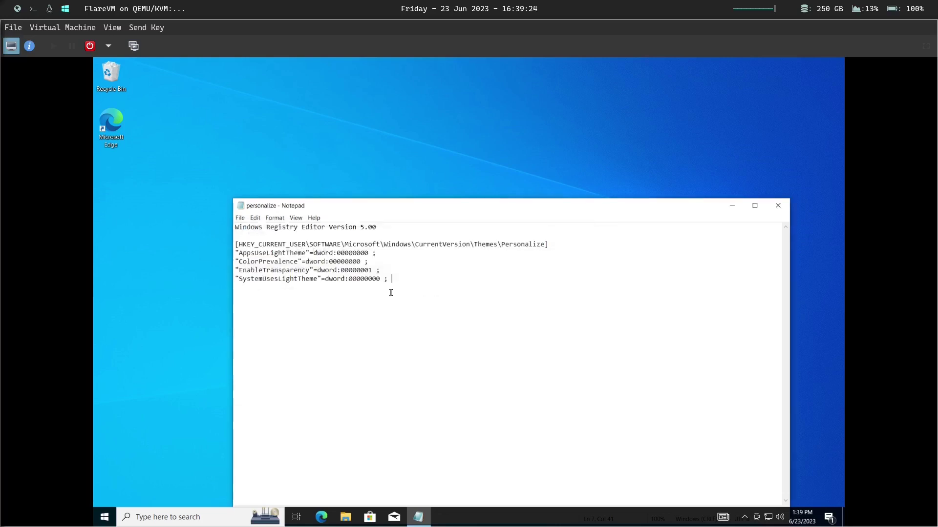
left_click(779, 206)
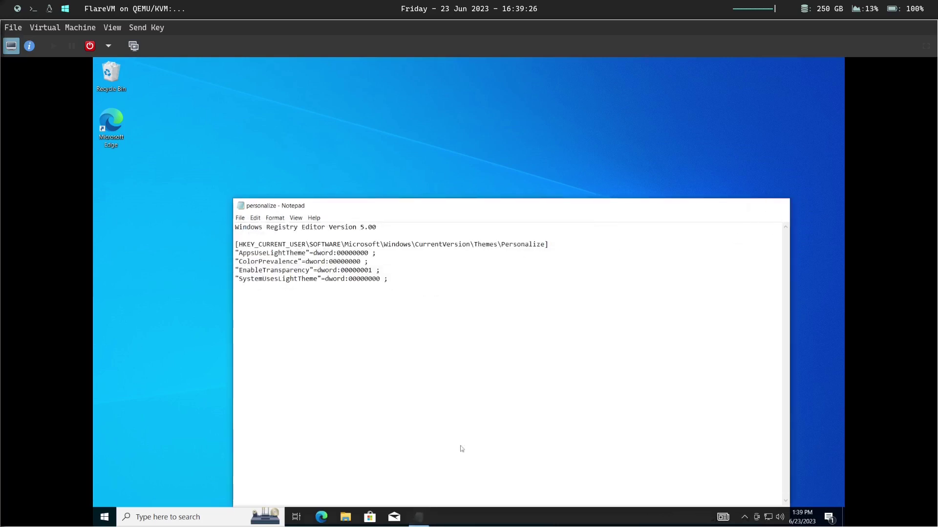
left_click(346, 516)
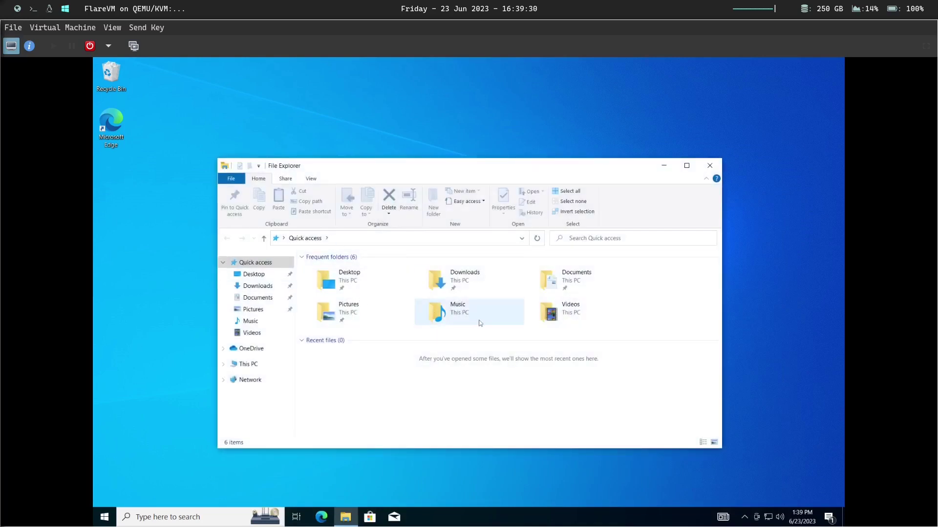
- Merge personalize.reg from Documents into the registry, accepting both prompts and the success message
double_click(574, 287)
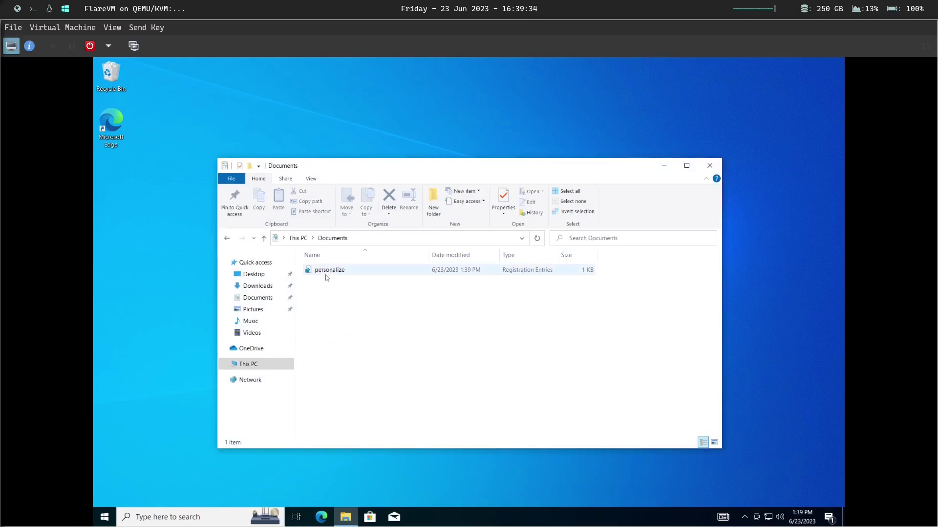
left_click(325, 272)
double_click(326, 271)
left_click(417, 350)
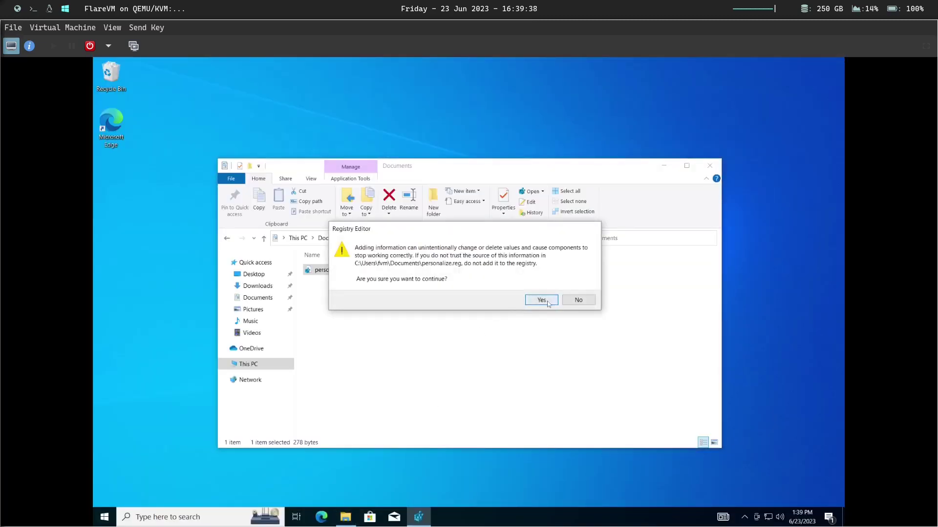
left_click(542, 301)
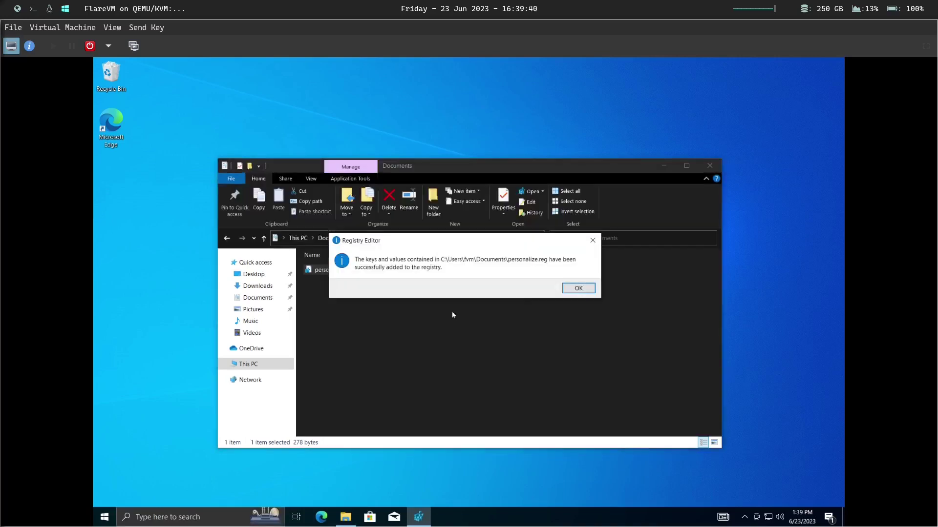
key("Return")
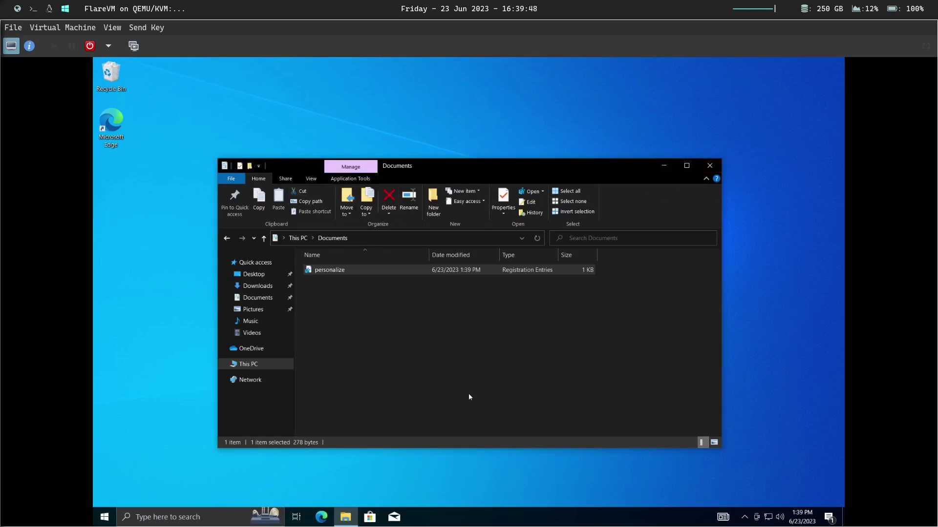
- Delete personalize.reg from Documents and move the Explorer window up and left
left_click(359, 269)
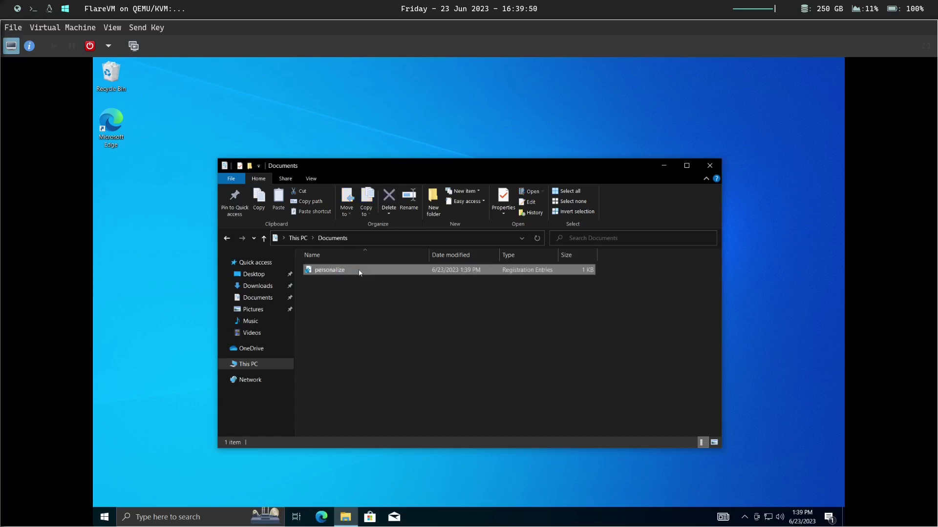
key("Delete")
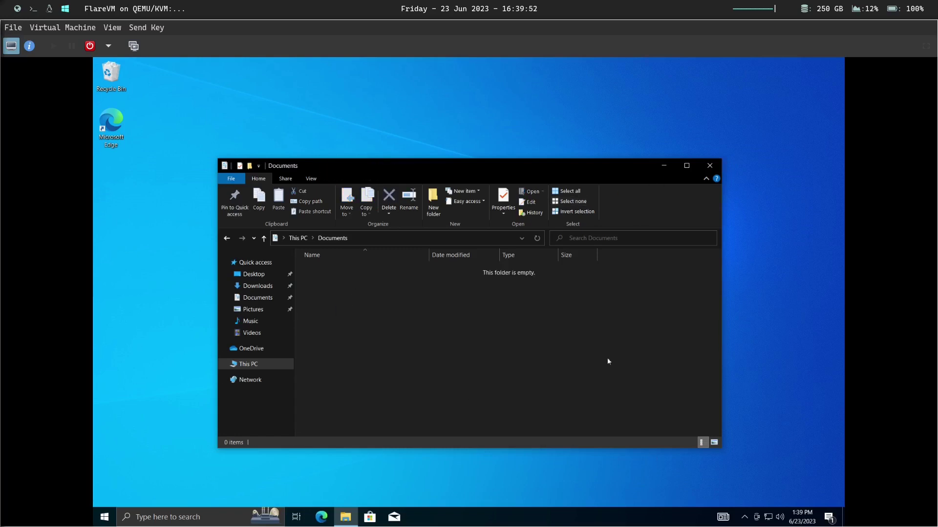
left_click_drag(508, 176, 529, 170)
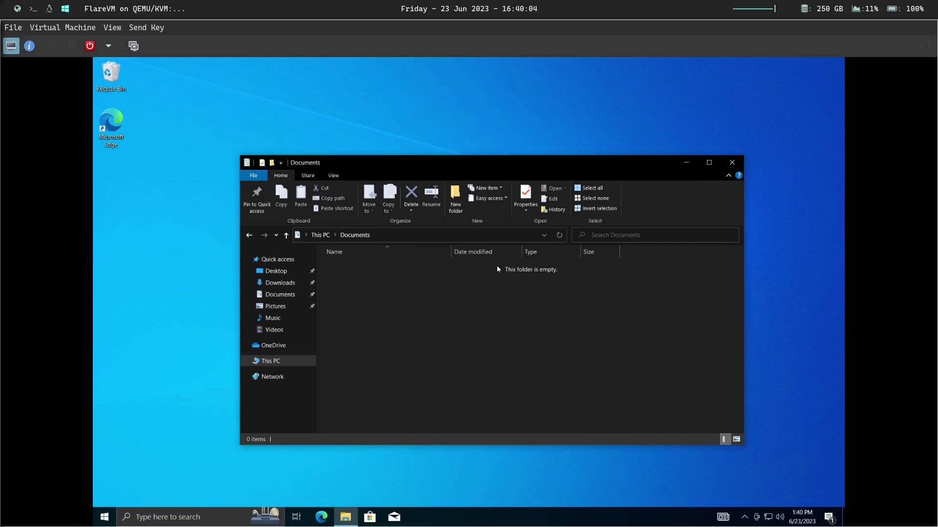
- Turn on item check boxes and file name extensions in Explorer's View options, then open Downloads
left_click(332, 176)
left_click(926, 46)
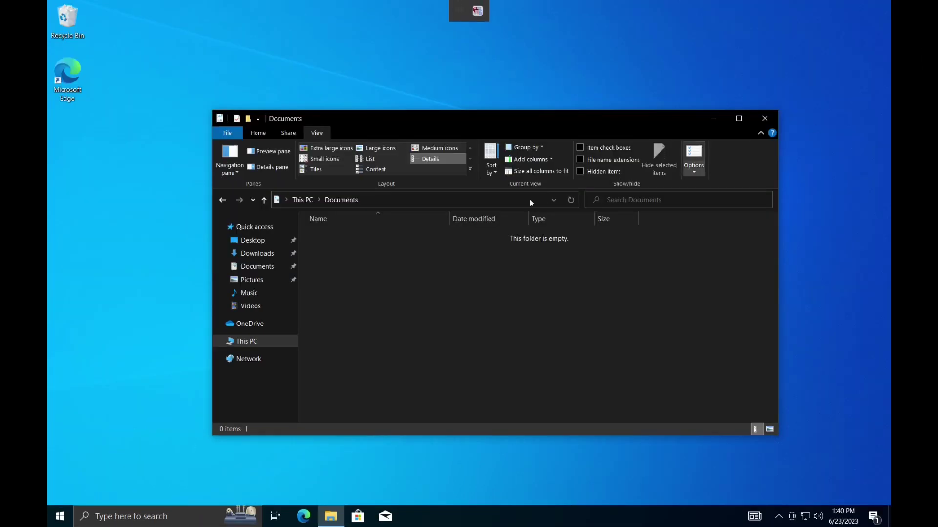
left_click(582, 147)
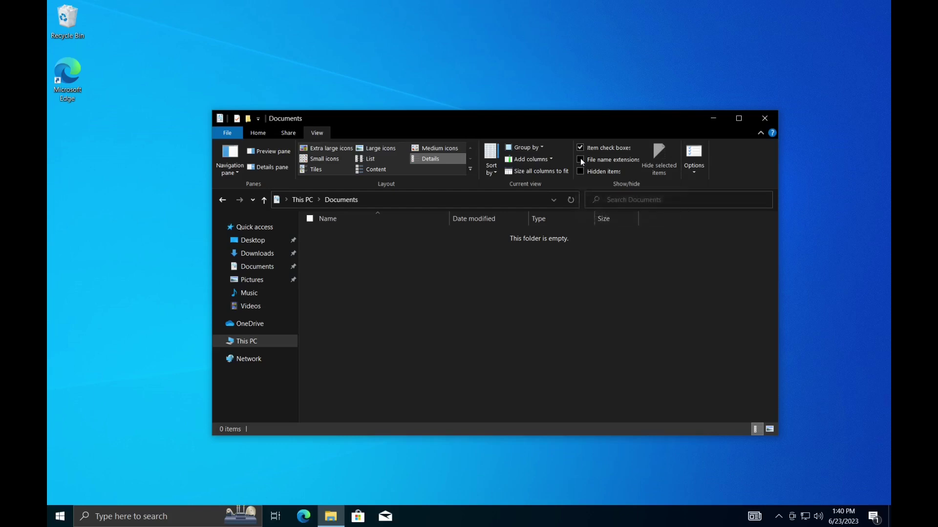
left_click(581, 160)
left_click(252, 253)
- Delete the SPICE guest tools installer and extract flare-vm-main.zip into a flare-vm-main folder
key("Delete")
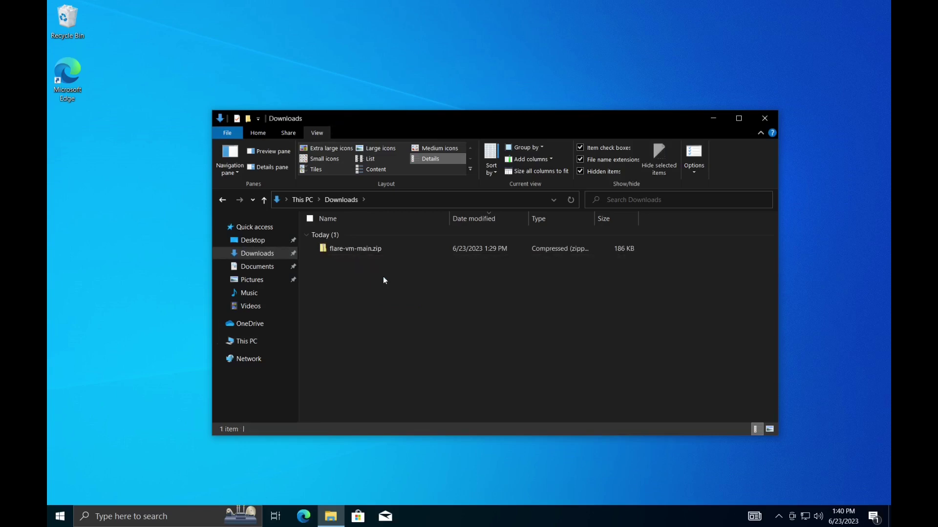
right_click(352, 247)
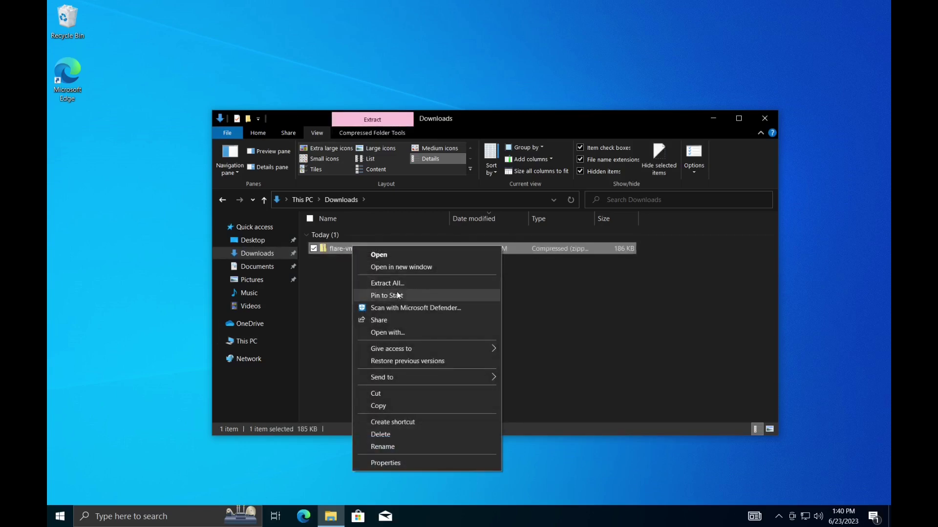
left_click(389, 284)
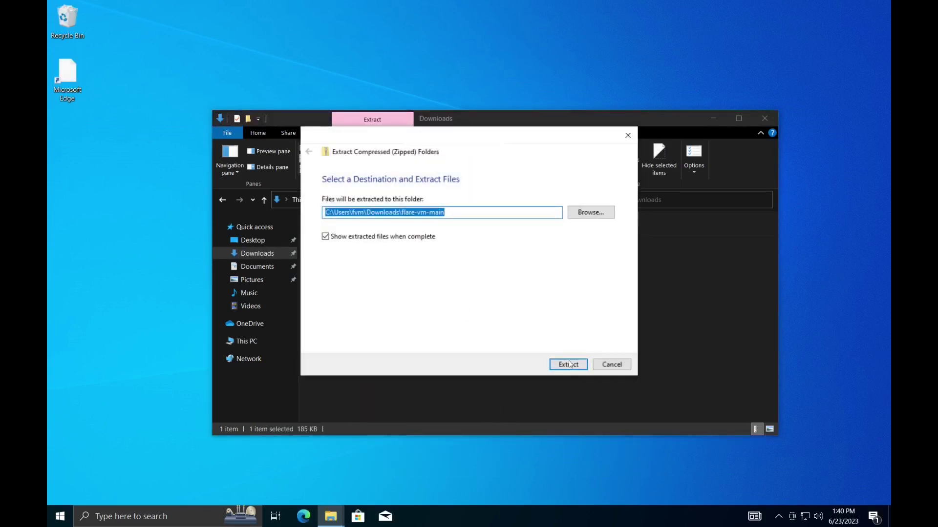
left_click(568, 363)
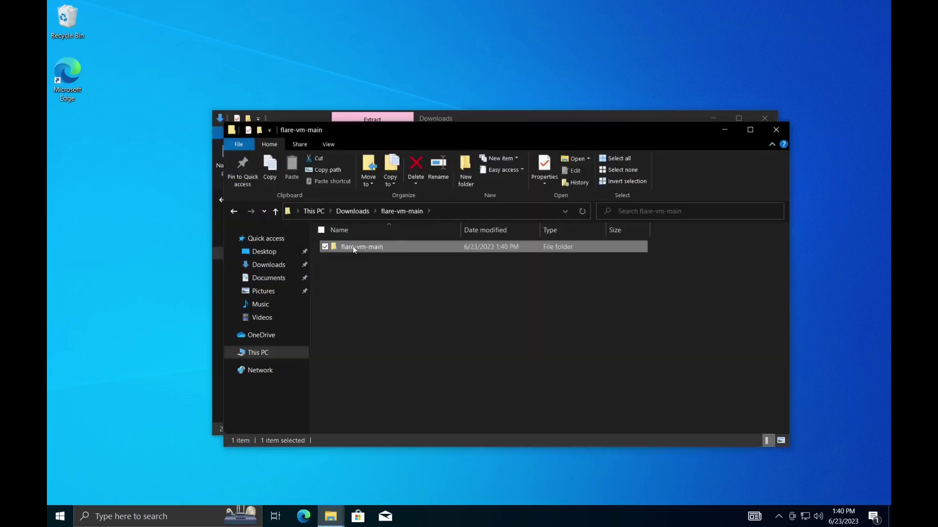
- Move the extracted flare-vm-main folder to the desktop and delete the leftovers in Downloads
left_click_drag(353, 246, 141, 268)
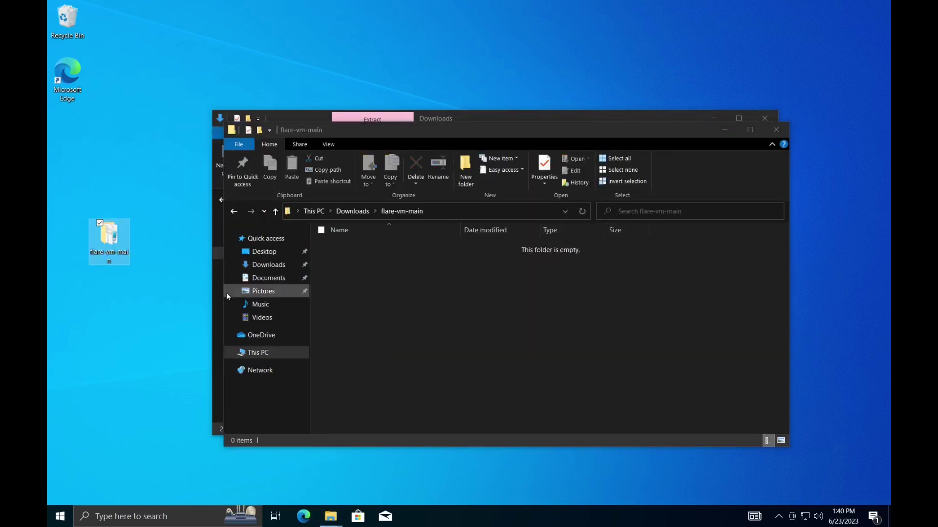
left_click(776, 129)
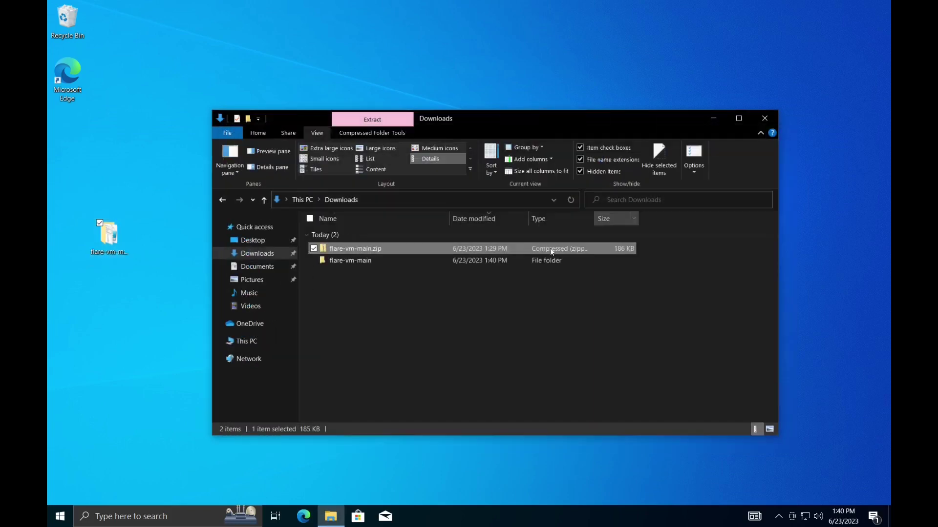
left_click_drag(479, 313, 447, 248)
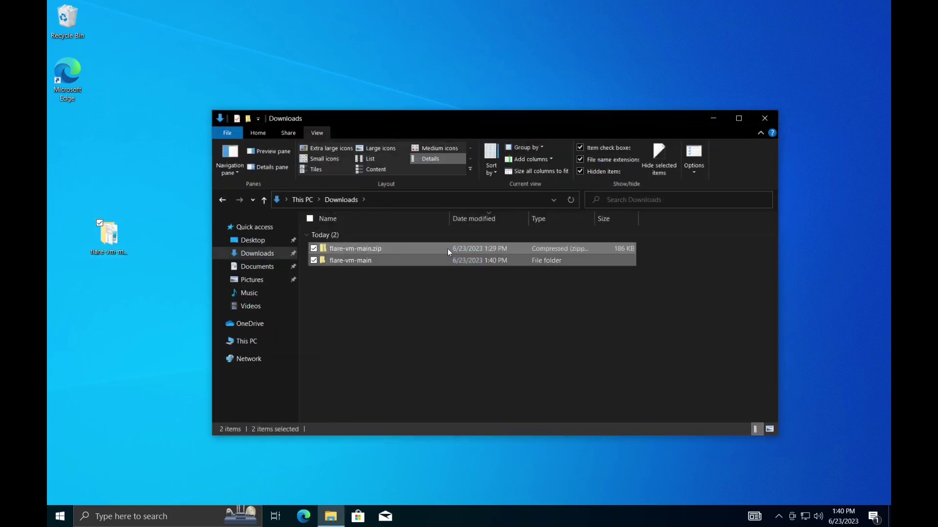
key("Delete")
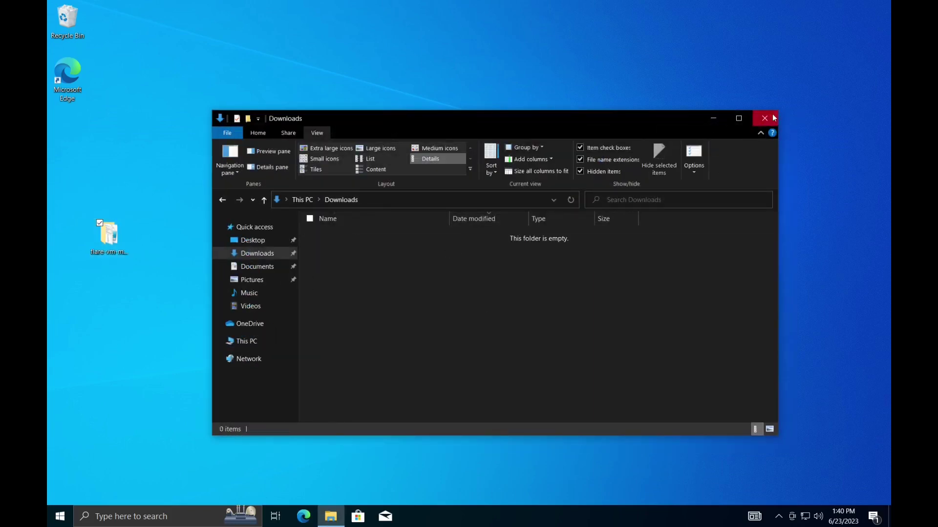
left_click(764, 119)
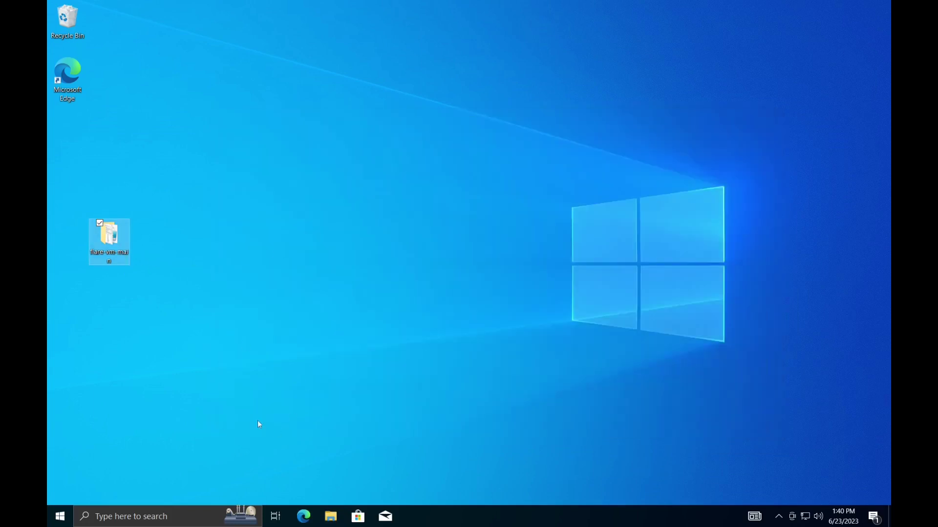
- Open the desktop flare-vm-main folder, reveal its full path, and run Windows PowerShell as administrator
double_click(112, 239)
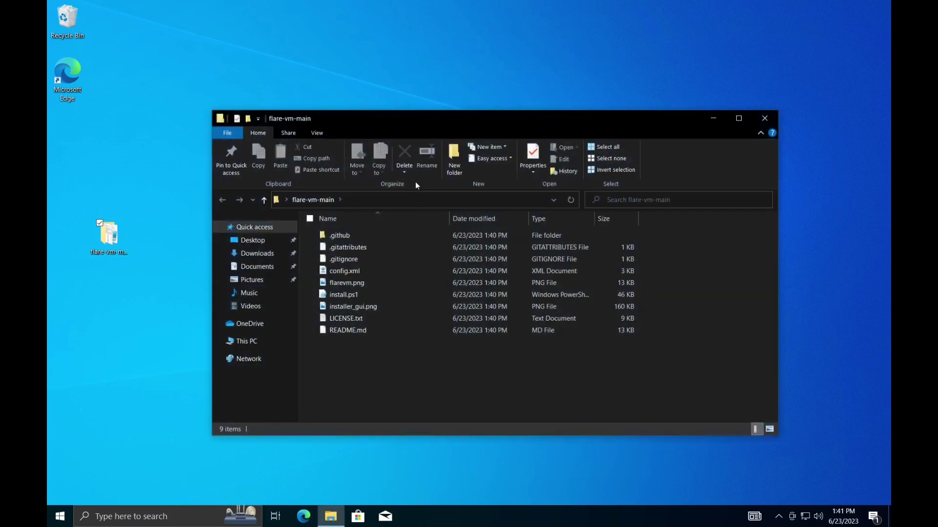
left_click(421, 198)
key("ctrl+c")
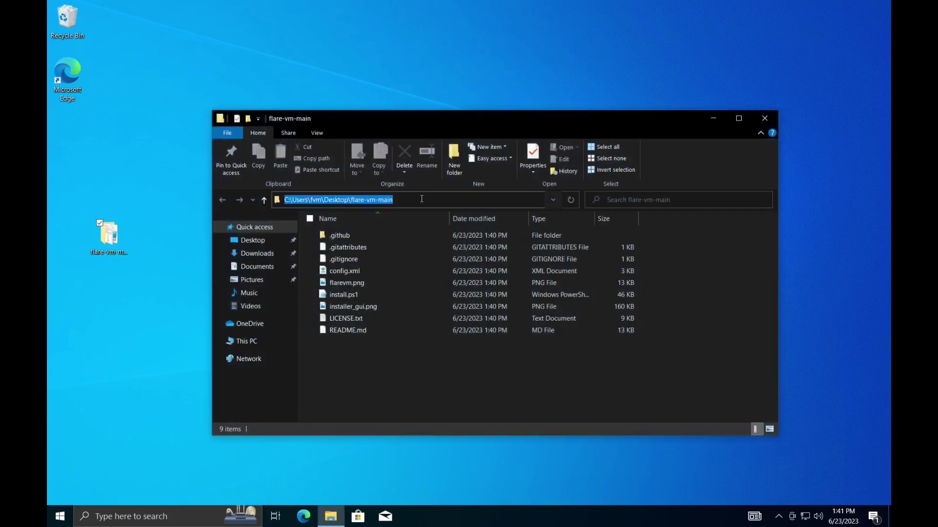
key("super")
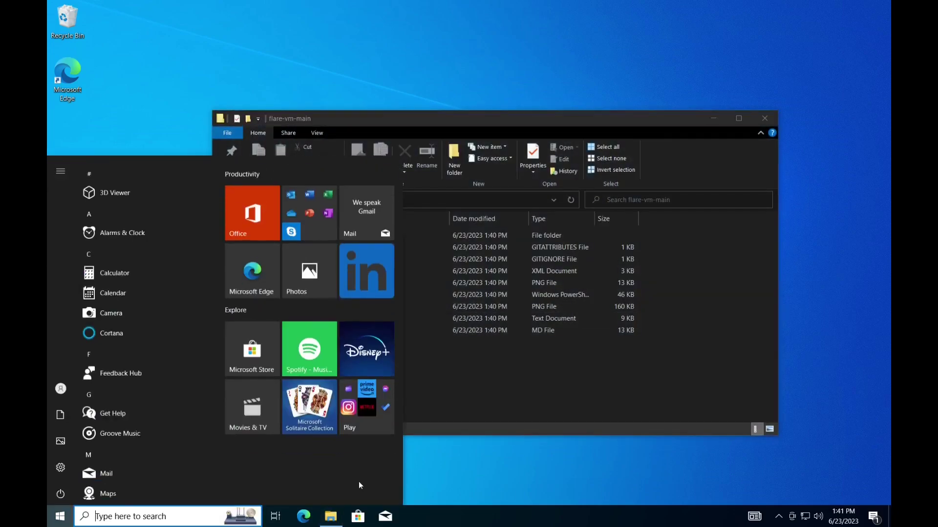
type("power")
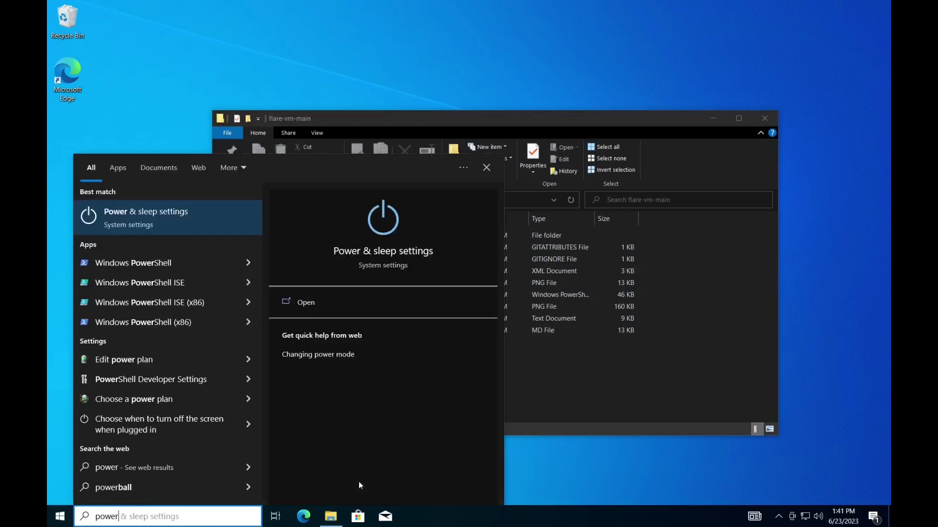
left_click(253, 265)
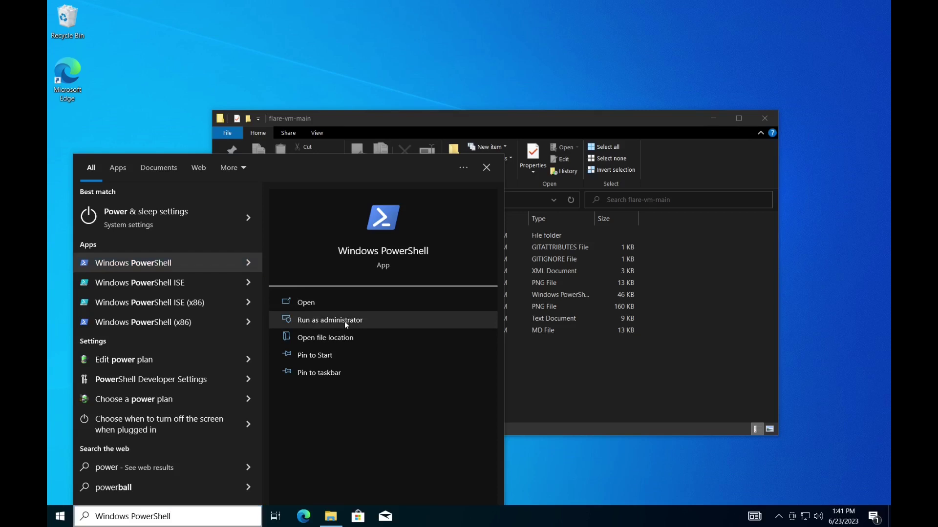
left_click(345, 321)
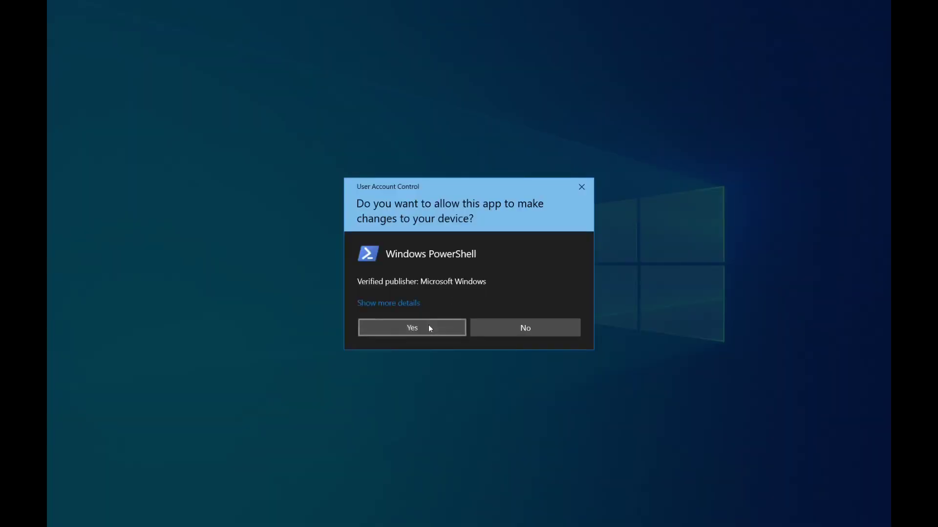
- Approve the UAC prompt and cd into the desktop flare-vm-main folder
left_click(429, 325)
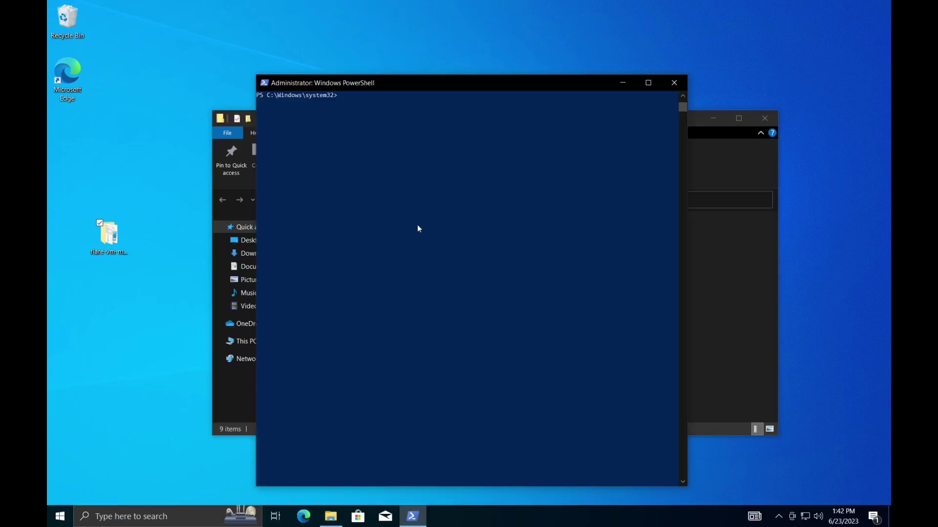
type("cd")
key("ctrl+v")
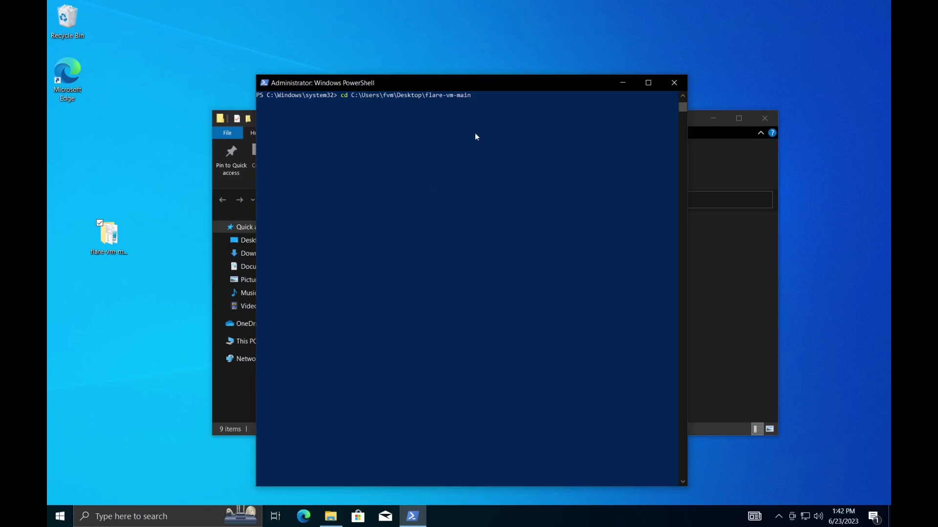
key("Return")
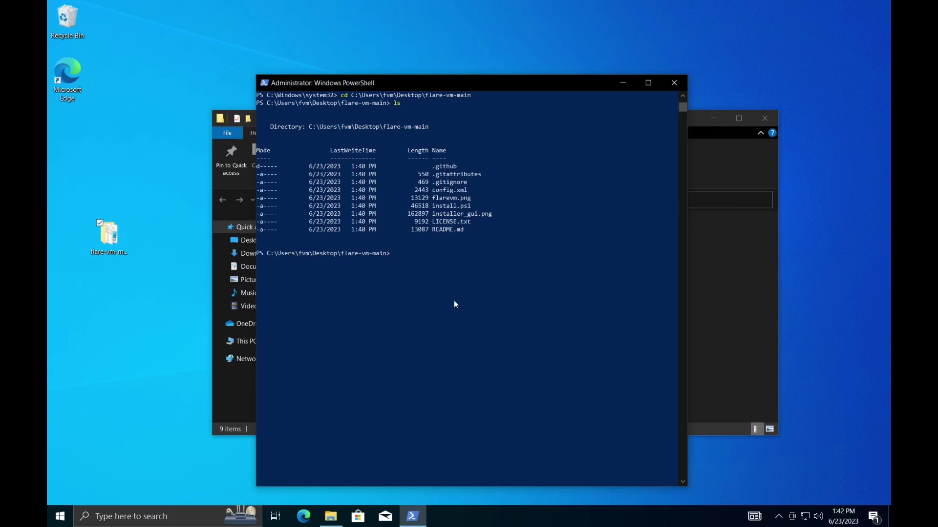
- Run Set-ExecutionPolicy Unrestricted and confirm the change with Y
type("set-execu")
key("Tab")
type("unrest")
key("Tab")
key("Return")
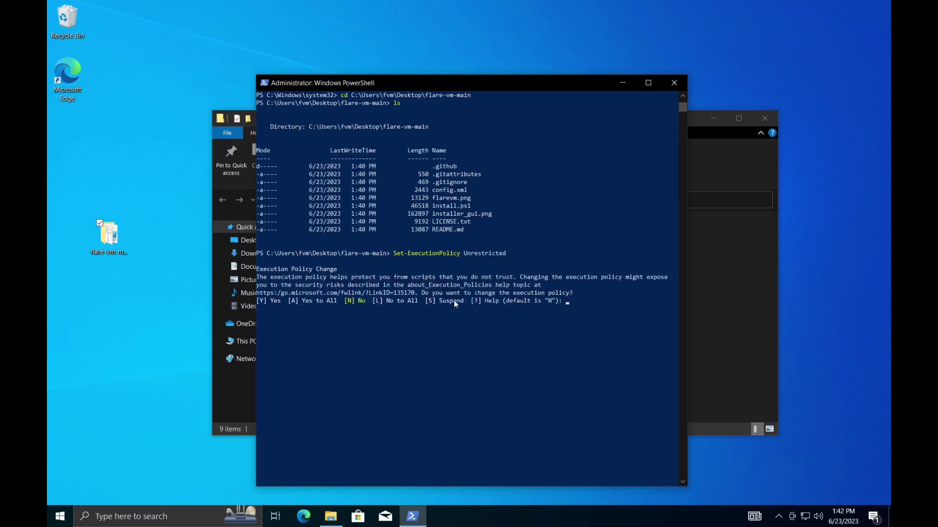
type("Y")
key("Return")
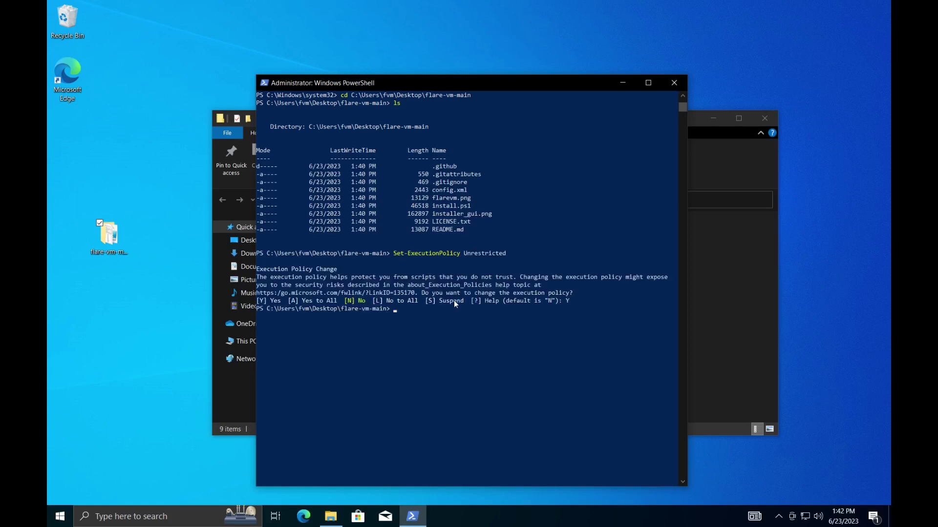
- Clear the console and run Unblock-File .\install.ps1
key("ctrl+l")
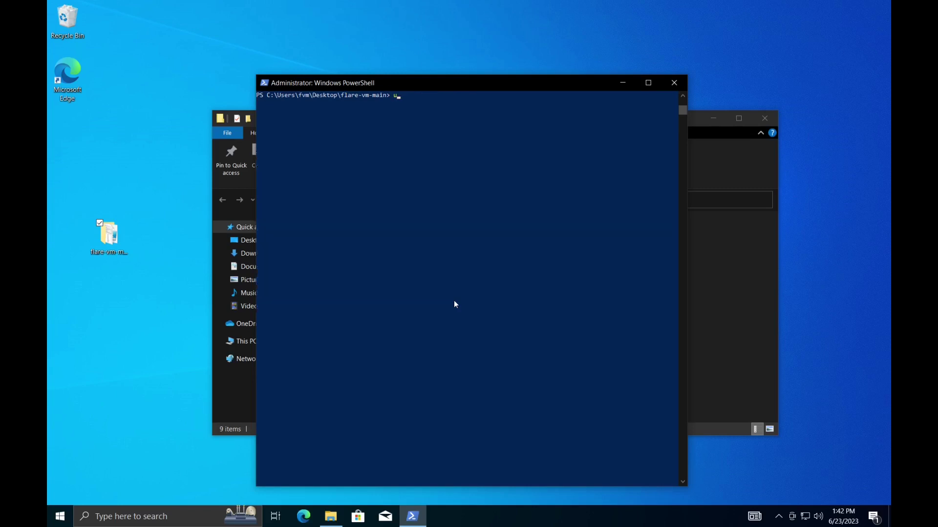
type("unblock-File ins")
key("Tab")
key("Return")
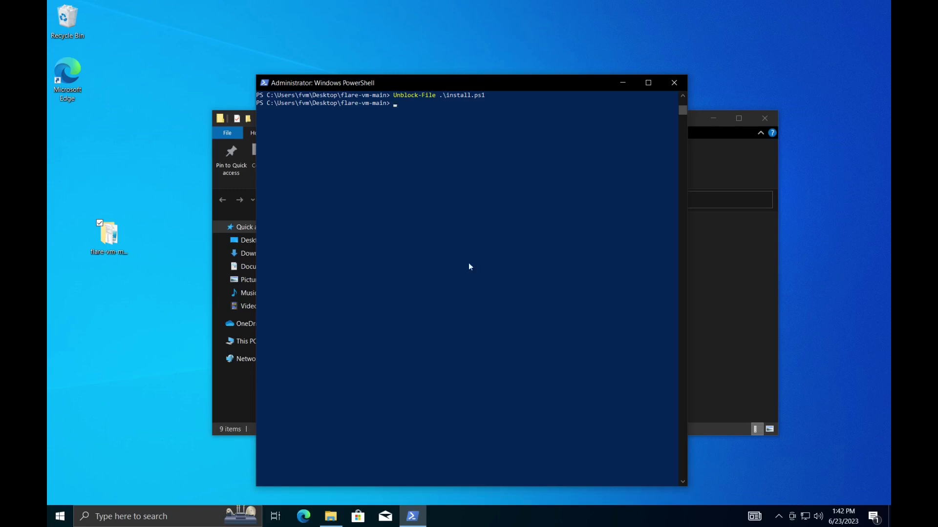
- Exit fullscreen and add snapshot base-windows described 'windows installed, ready for flare'
left_click(454, 8)
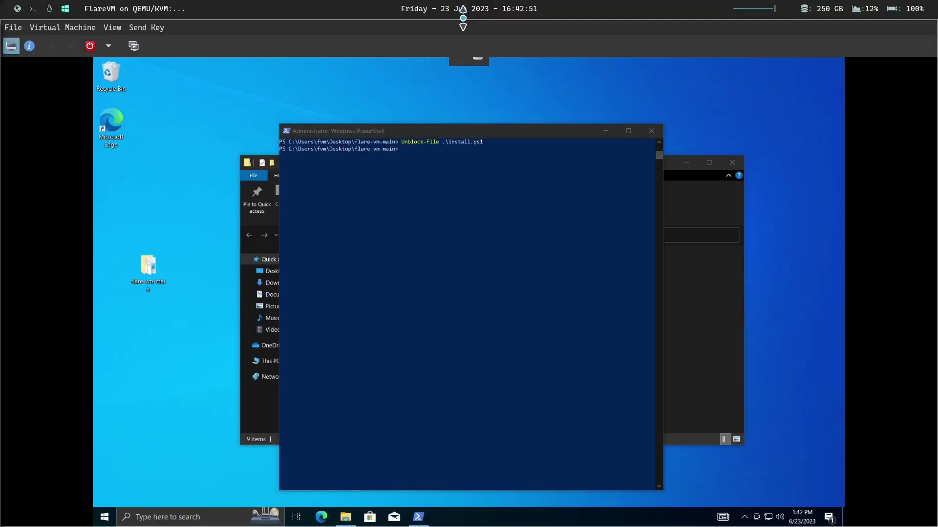
left_click(133, 47)
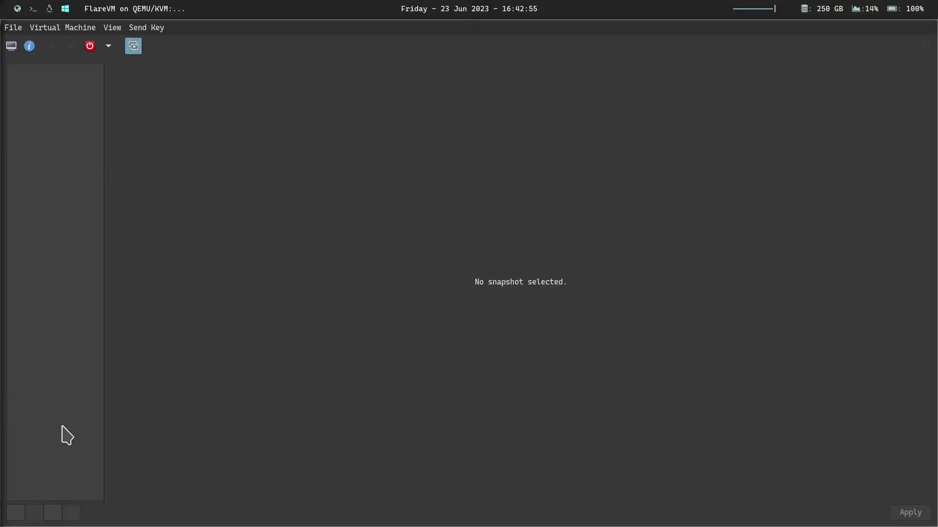
left_click(16, 514)
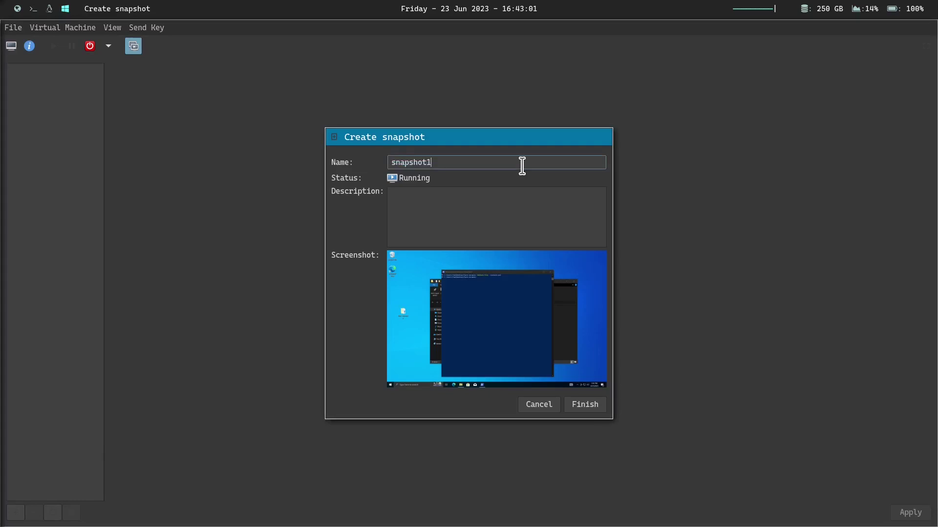
type("base-windows")
left_click(468, 215)
type("window")
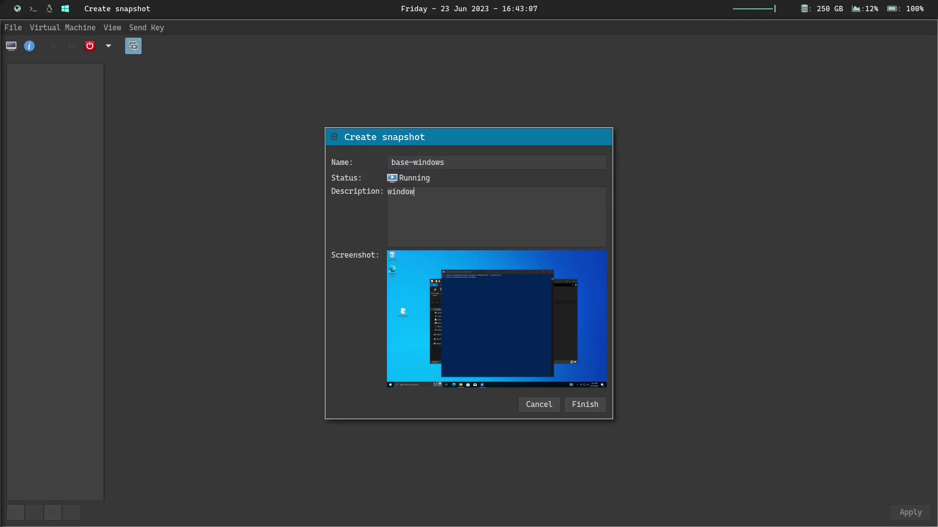
type("s installed,")
key("BackSpace")
key("BackSpace")
type("ed, ready for l")
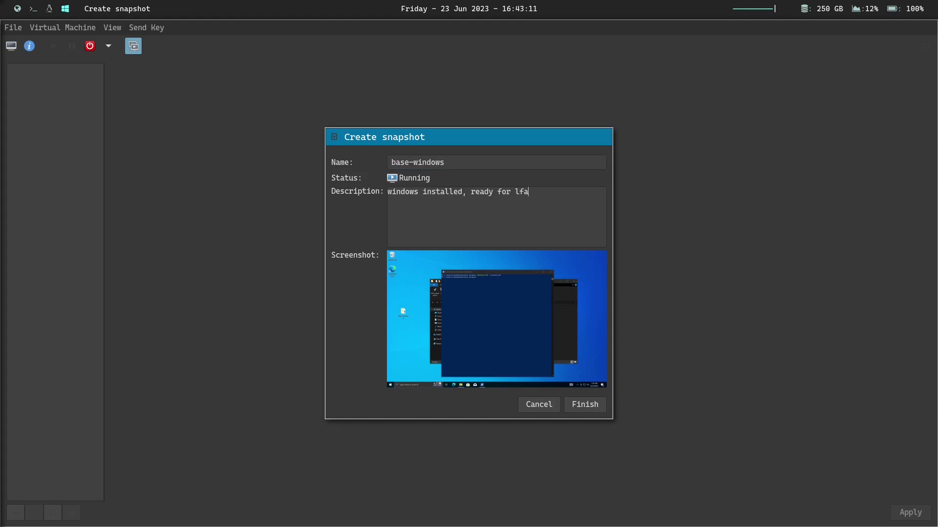
type("fa")
key("BackSpace")
key("BackSpace")
key("BackSpace")
type("flare")
left_click(585, 405)
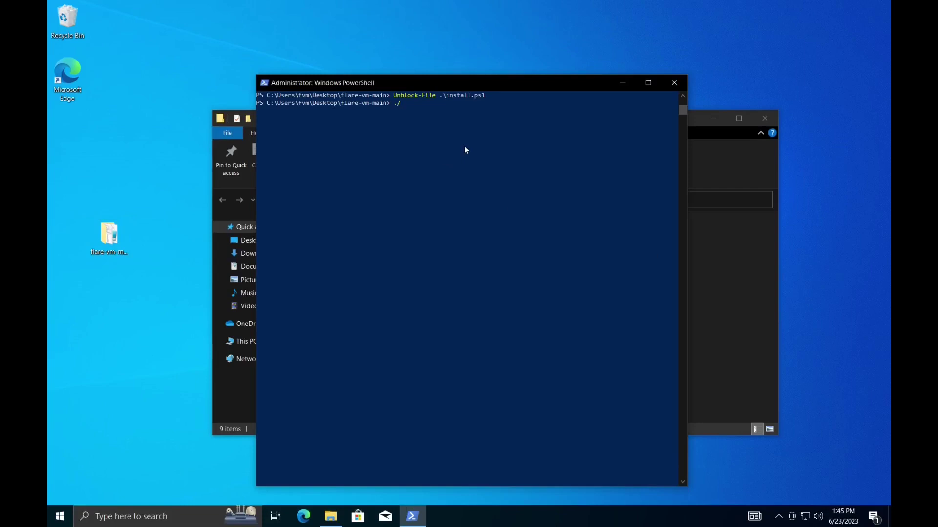
- Run .\install.ps1 until it flags Windows Defender and asks whether to proceed
type("inst")
key("Tab")
key("Return")
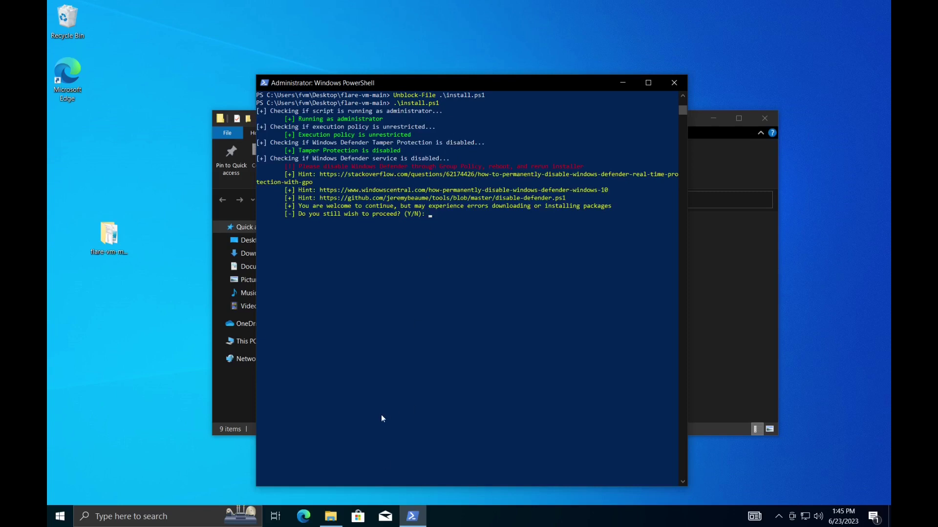
key("super")
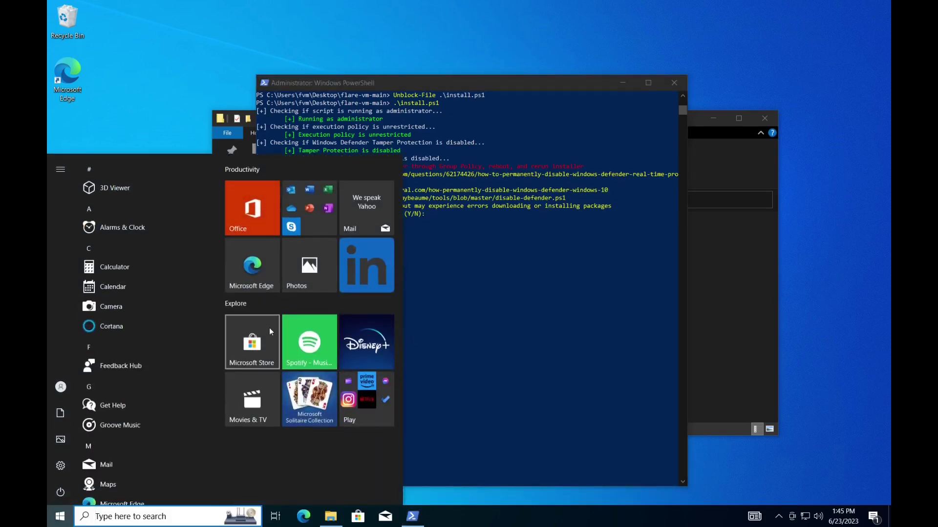
- Open Windows Security and reach the Virus & threat protection exclusions settings
type("secu")
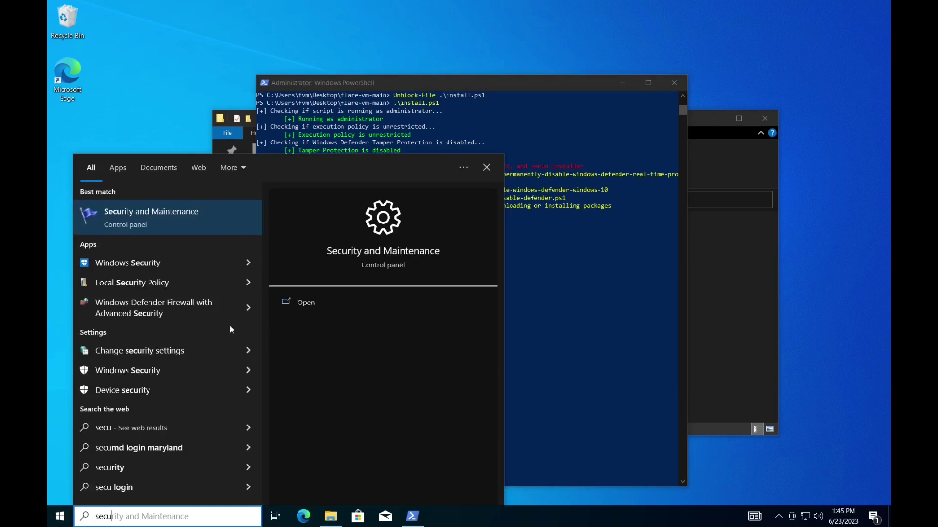
left_click(179, 270)
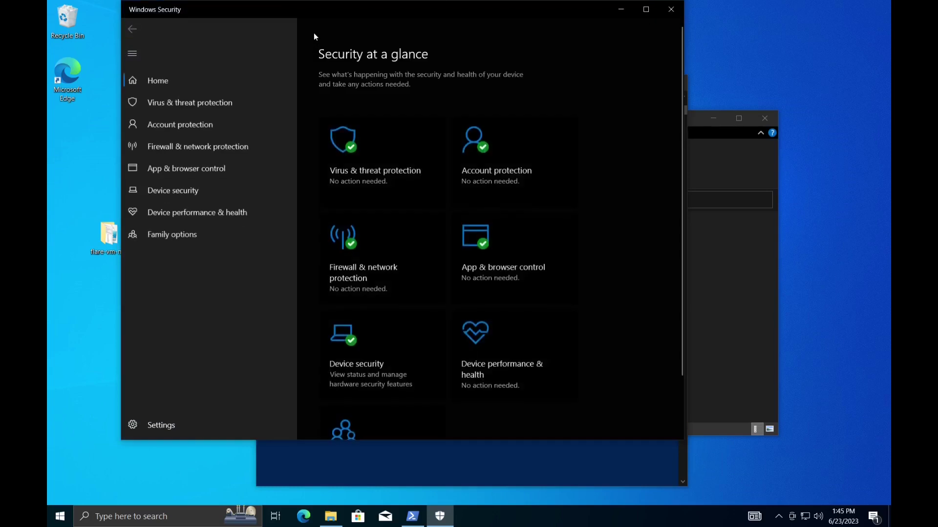
left_click(381, 168)
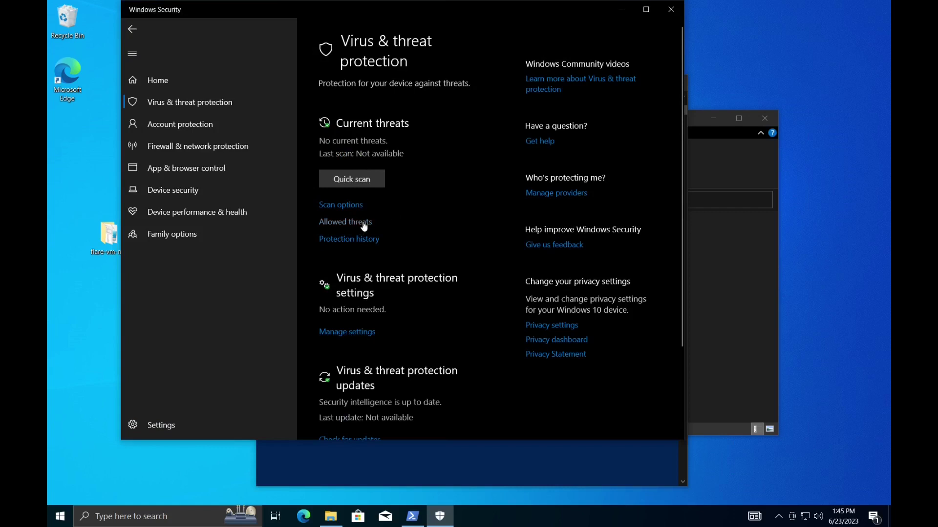
left_click(365, 332)
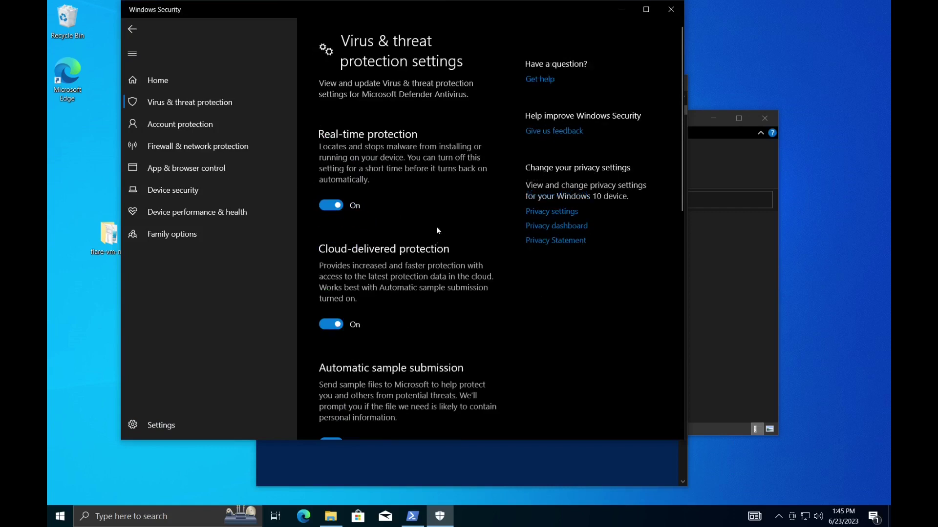
scroll(437, 230, "down", 10)
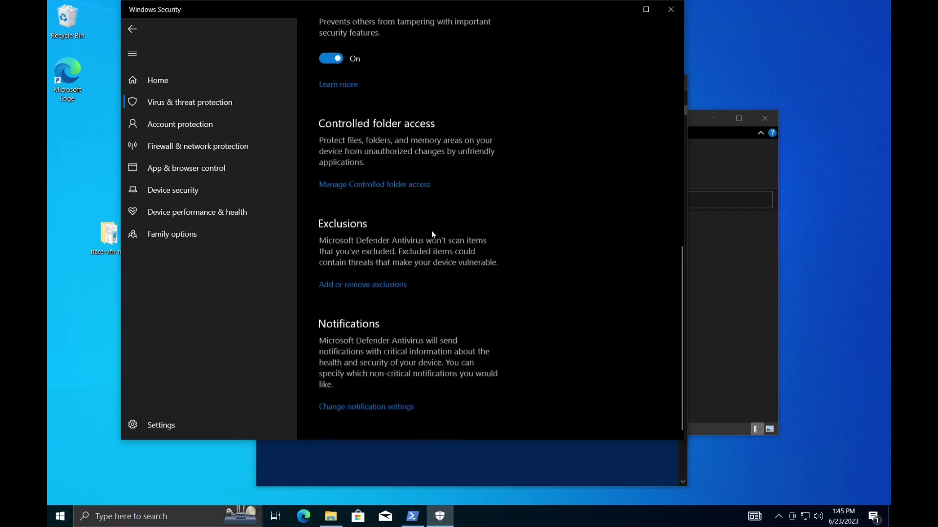
left_click(346, 286)
- Approve the permission prompt and add a folder exclusion, browsing This PC for Local Disk (C:)
left_click(423, 323)
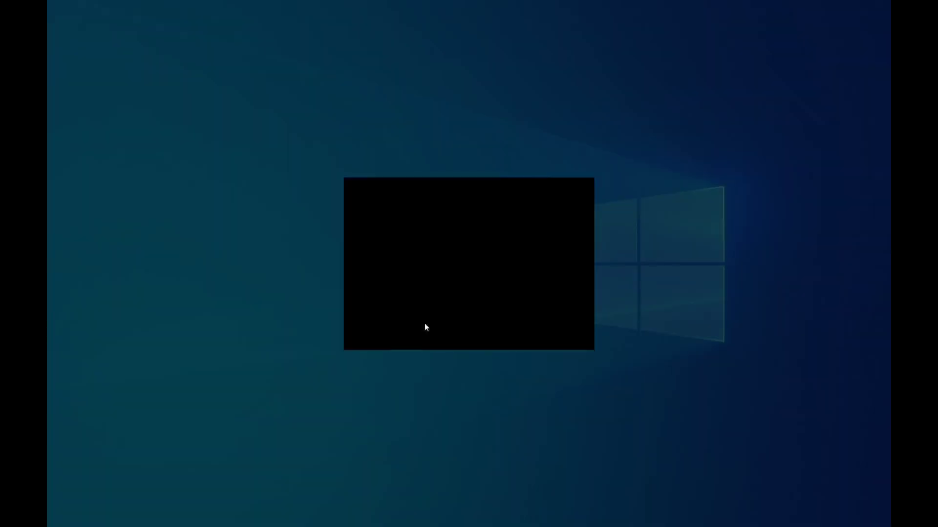
left_click(375, 139)
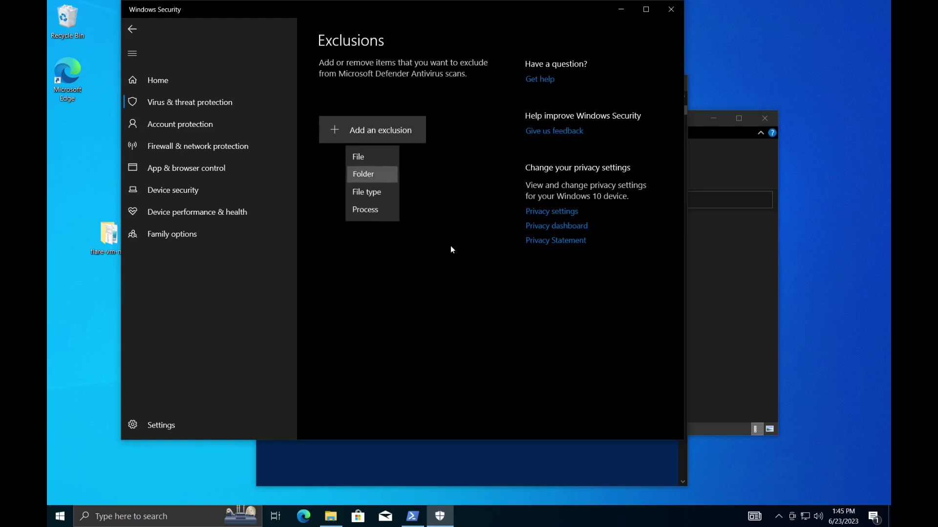
left_click(371, 180)
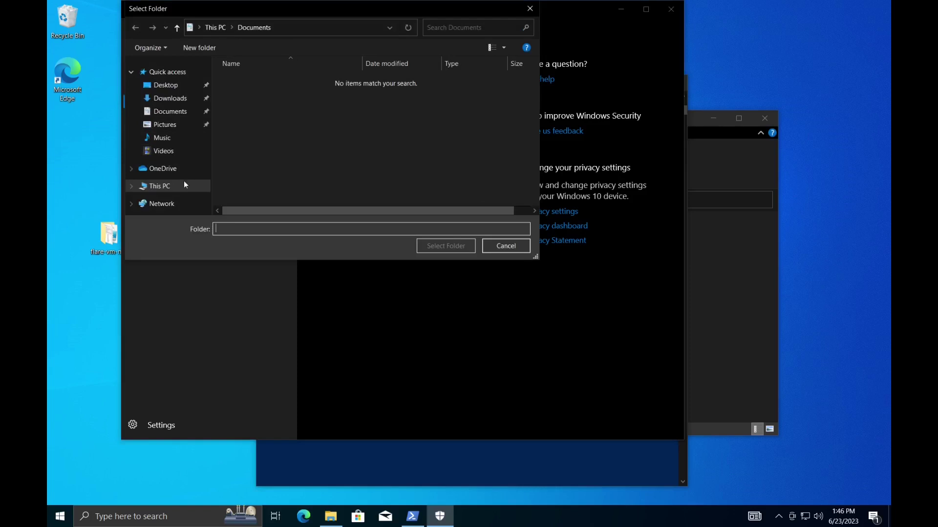
left_click(180, 184)
scroll(289, 185, "down", 1)
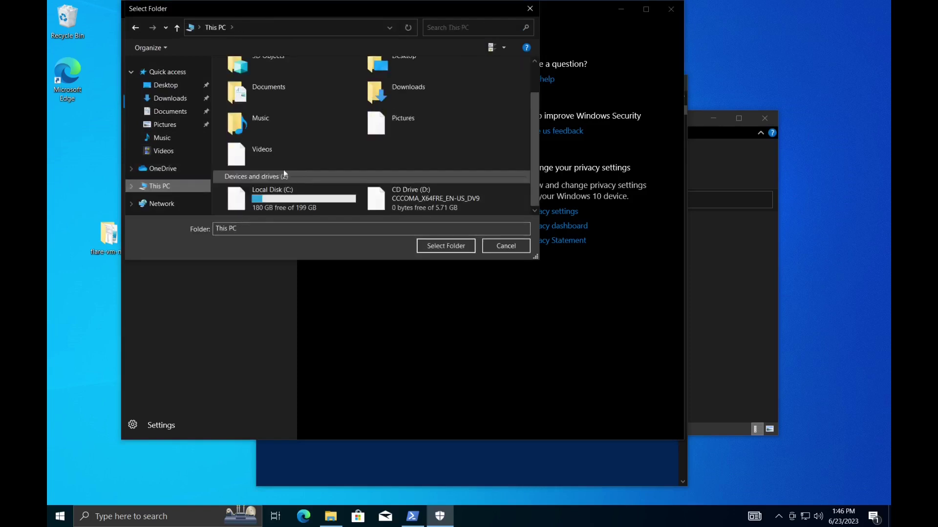
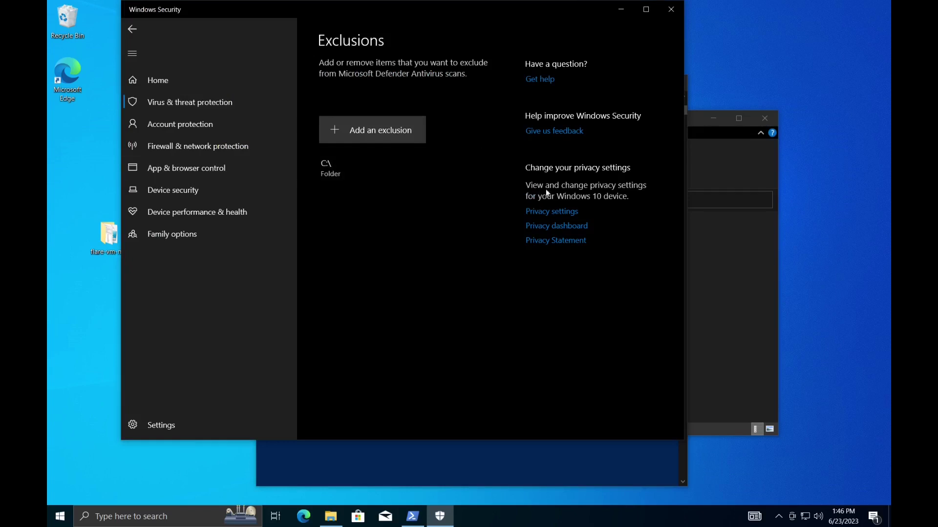
- Close the Windows Security exclusions window to bring back the waiting install.ps1 PowerShell run
left_click(671, 10)
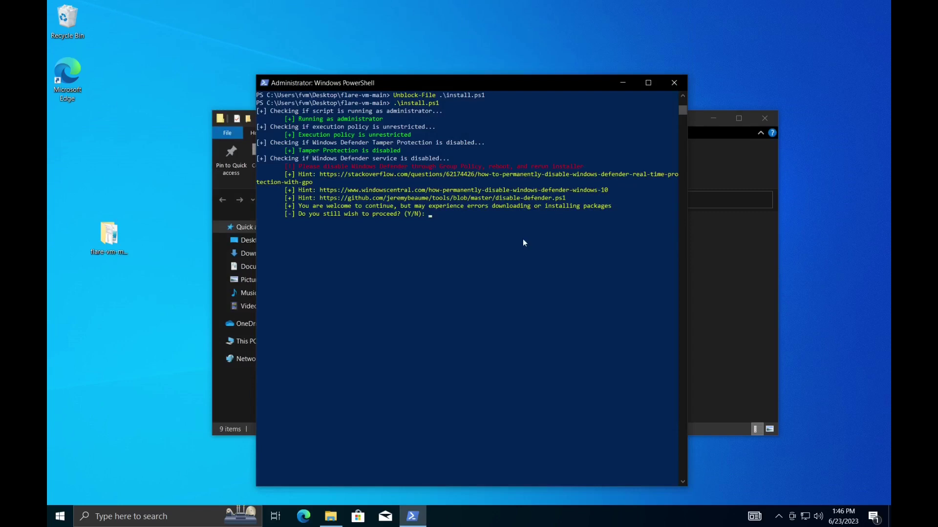
- Answer Y to the Defender, install-on-this-machine and snapshot prompts, then enter the user's password
type("Y")
key("Return")
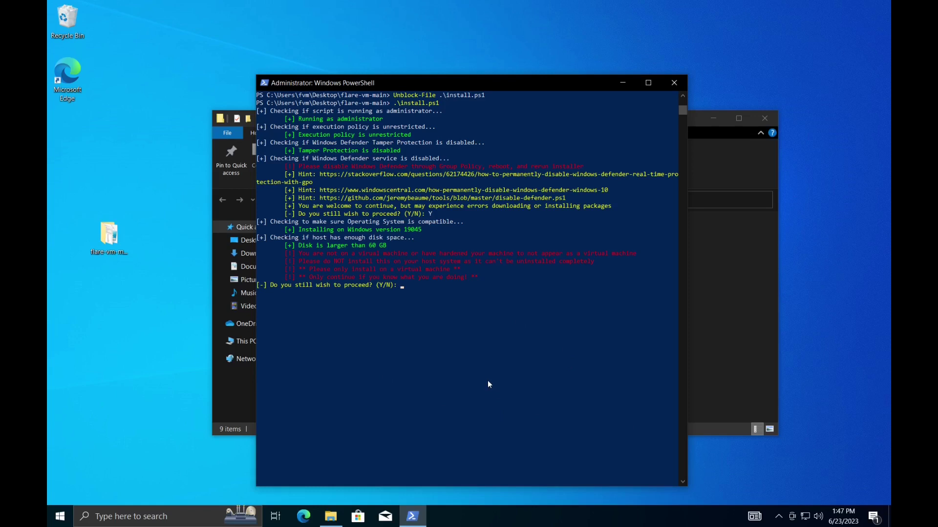
type("Y")
key("Return")
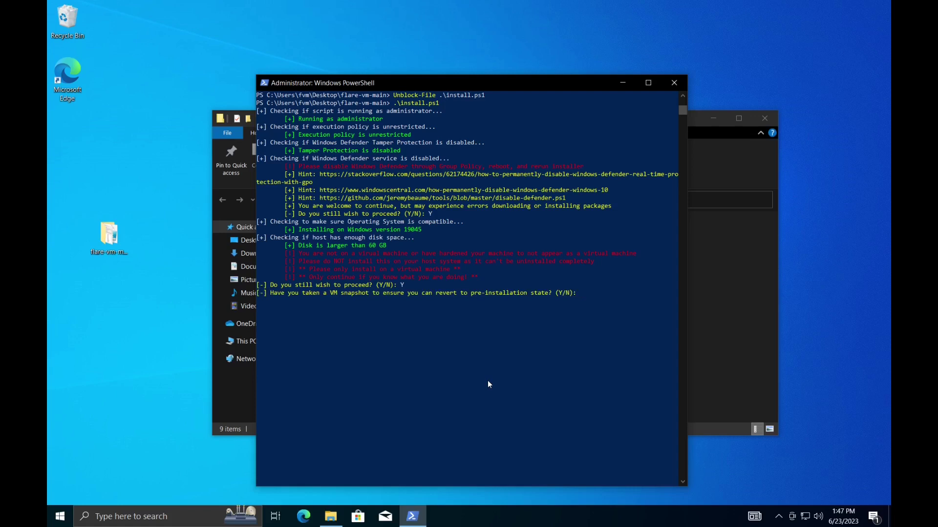
type("Y")
key("Return")
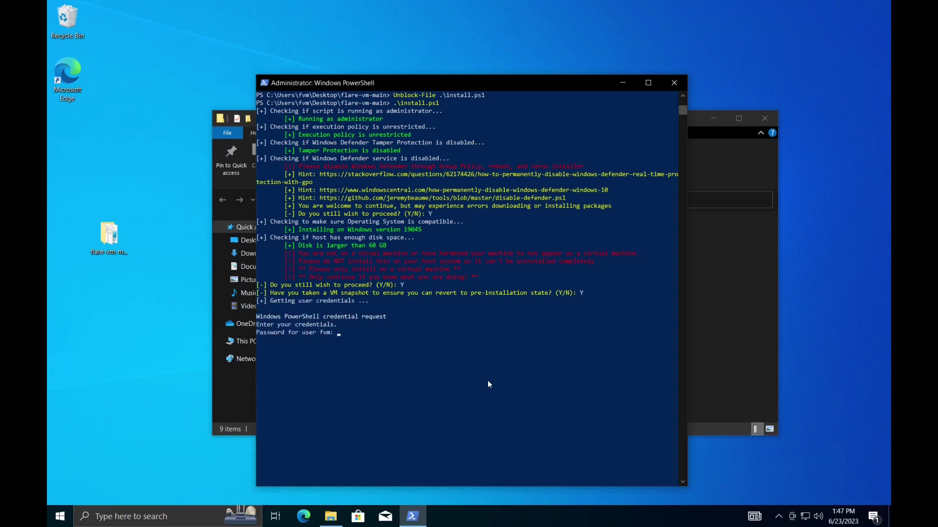
type("*******")
key("Return")
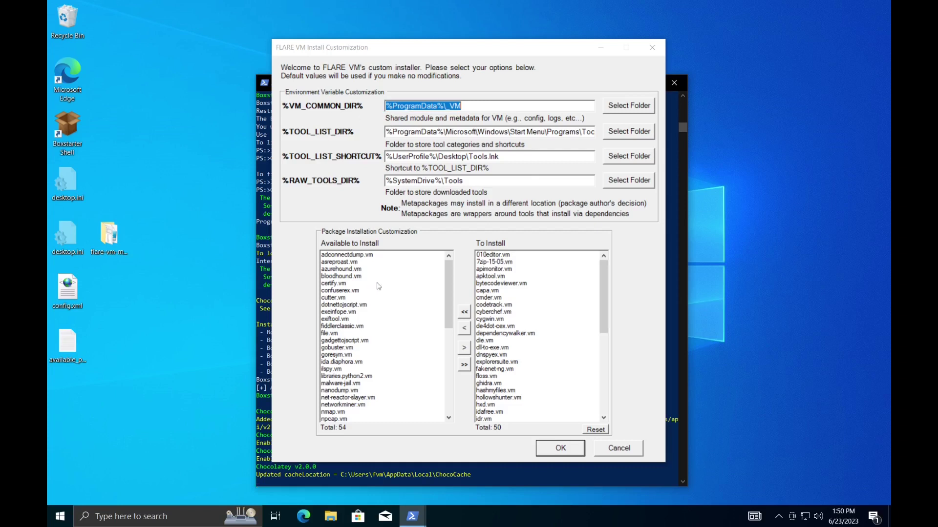
- Move every available package into To Install, 104 in total, and confirm the selection with OK
scroll(379, 312, "down", 7)
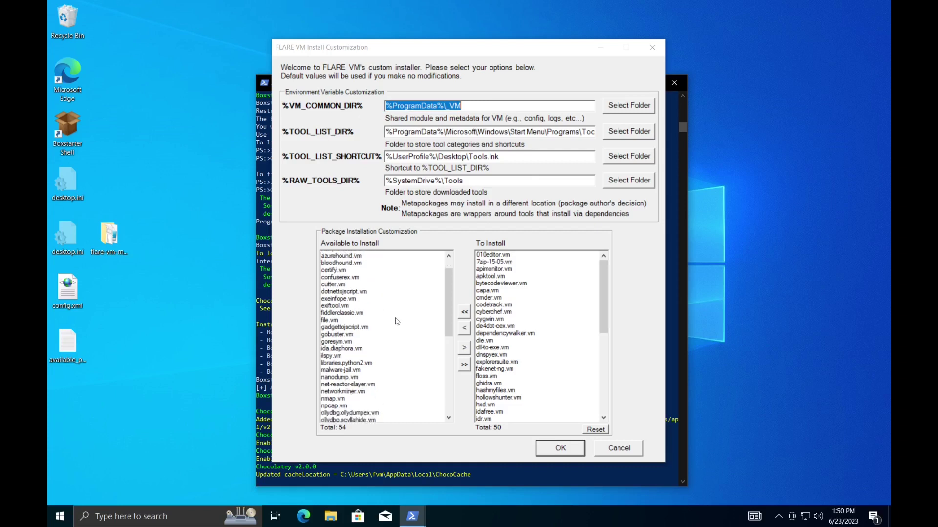
scroll(400, 320, "up", 1)
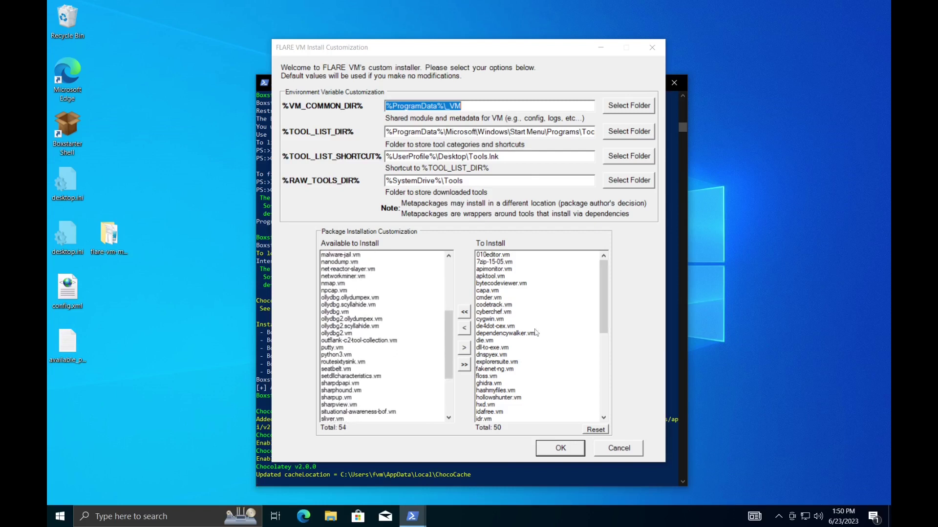
scroll(535, 332, "down", 2)
scroll(531, 310, "up", 1)
left_click(463, 366)
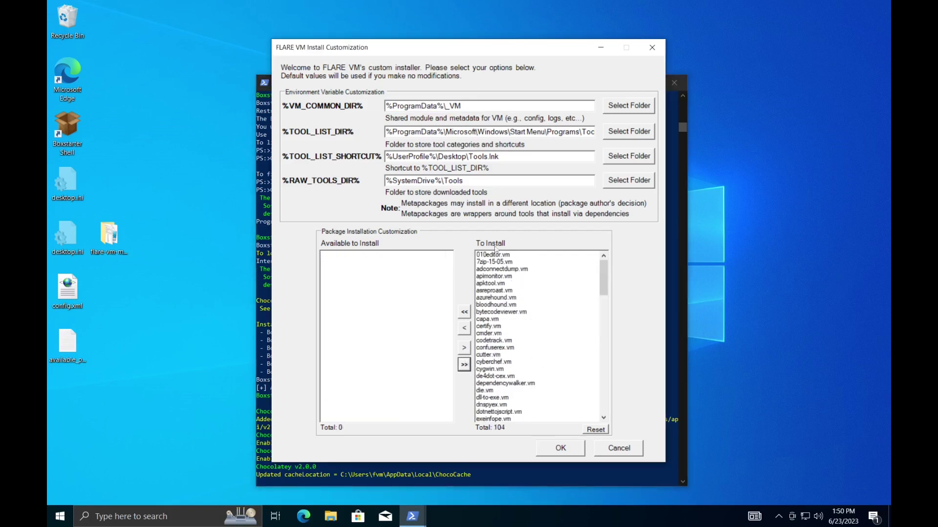
scroll(521, 314, "down", 10)
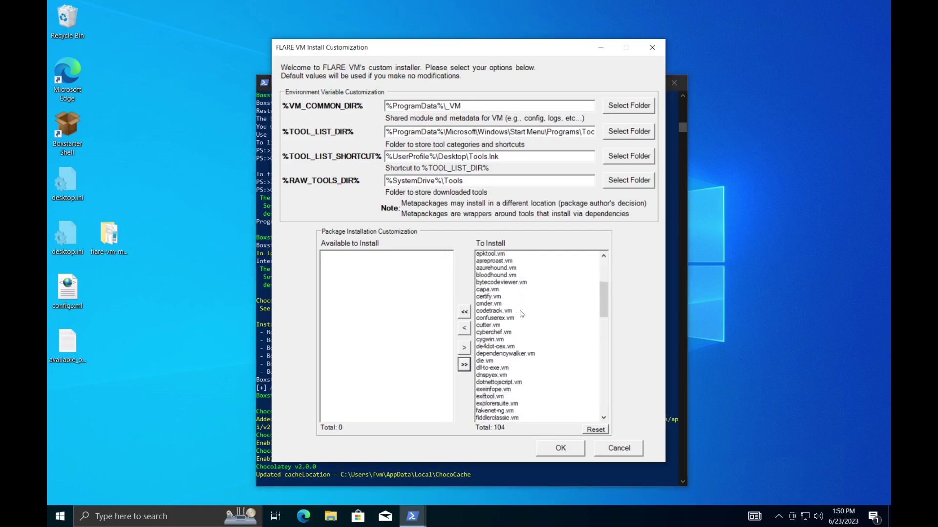
scroll(511, 339, "up", 10)
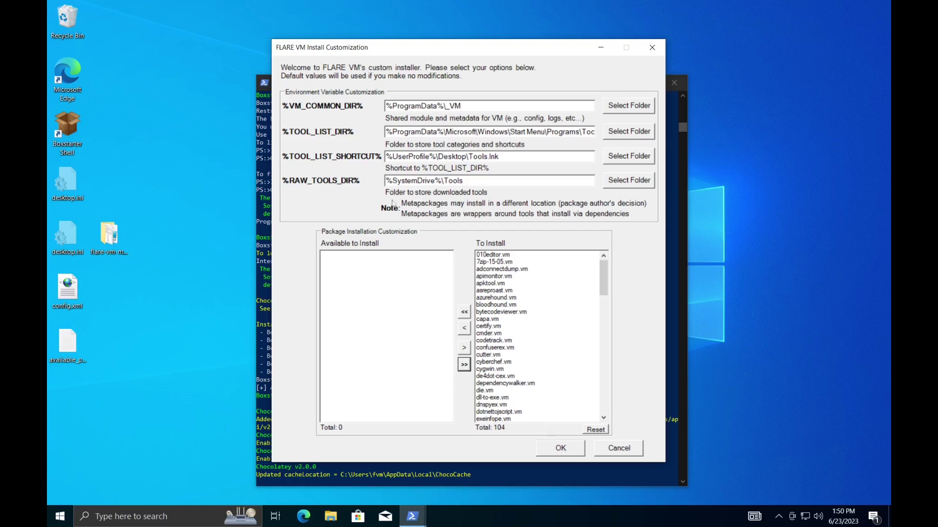
left_click(563, 448)
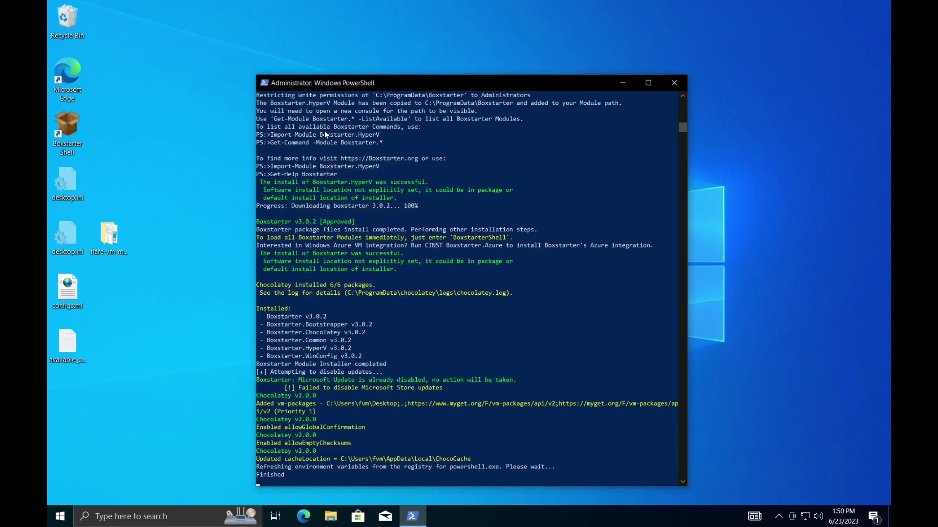
- Wait for the FLARE VM package installation to complete, then leave the VM's fullscreen view
mouse_move(450, 7)
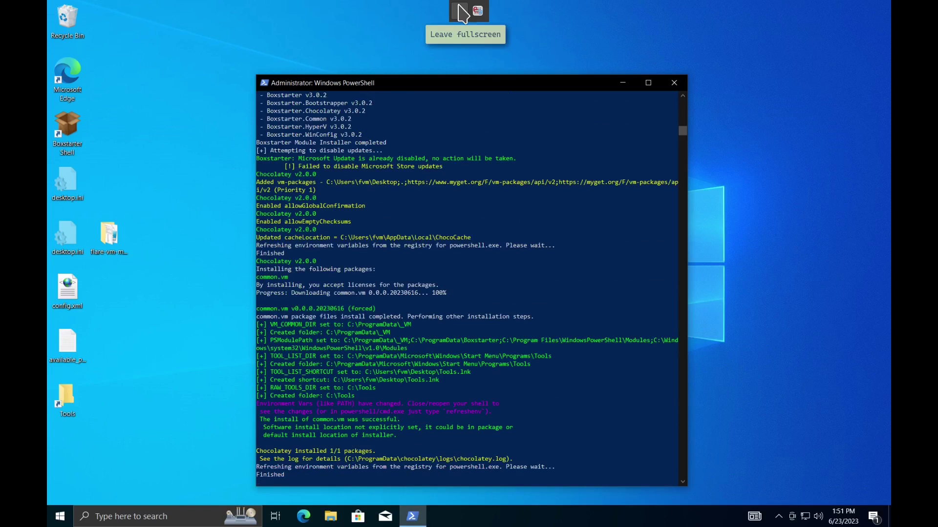
left_click(461, 12)
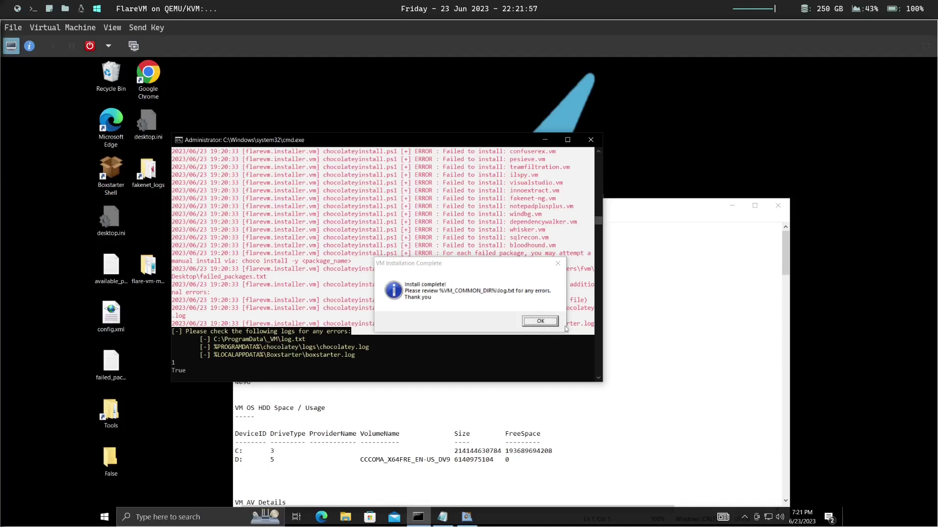
- Dismiss the VM Installation Complete notice and exit the finished installer console
left_click(540, 322)
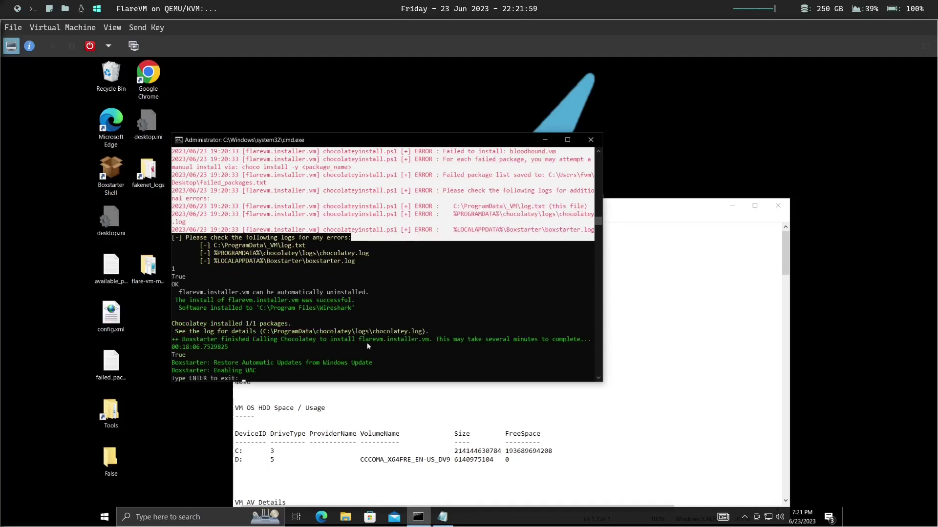
key("Return")
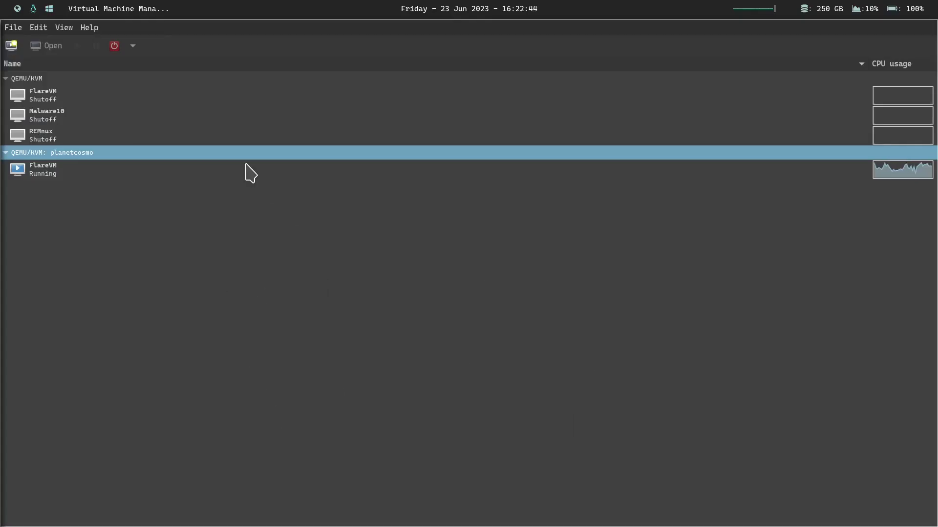
- Start a local-media VM on the planetcosmo connection and select ubuntu-20.04.6-desktop-amd64.iso from the volumes
left_click(11, 46)
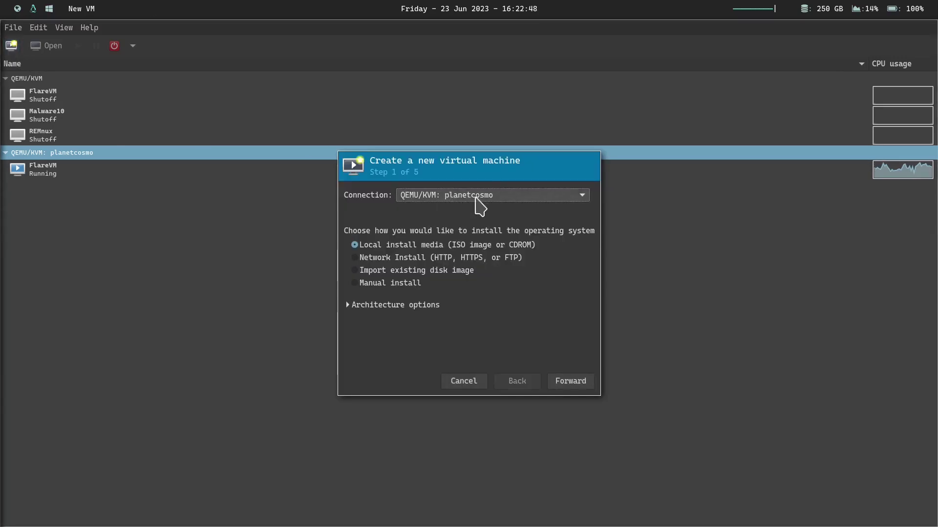
left_click(516, 197)
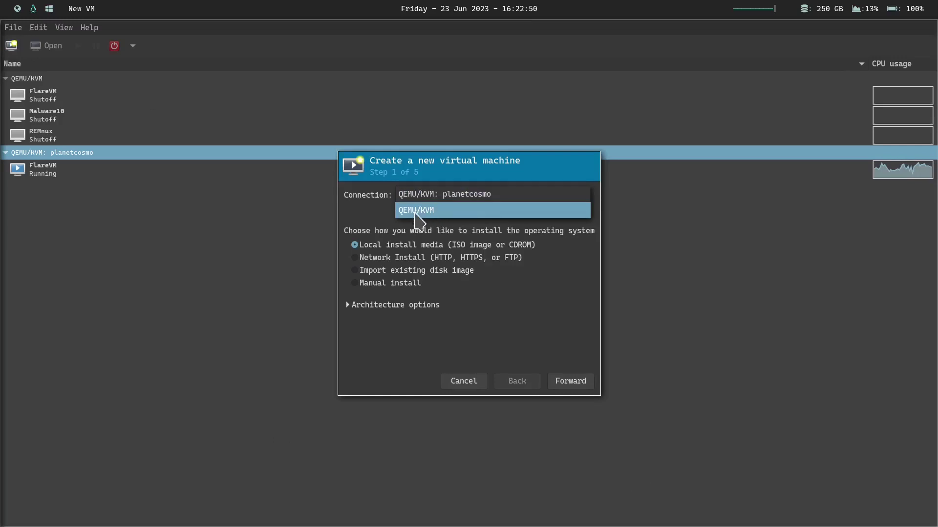
left_click(450, 223)
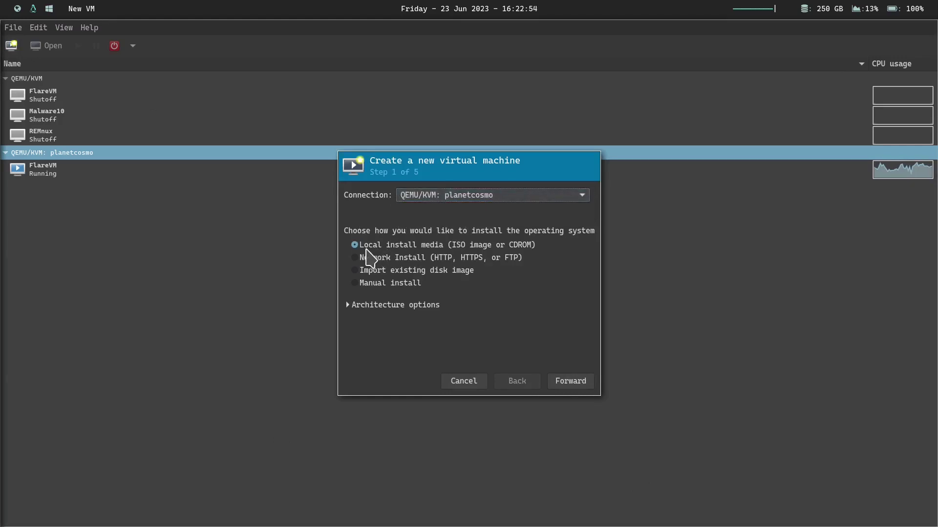
left_click(571, 382)
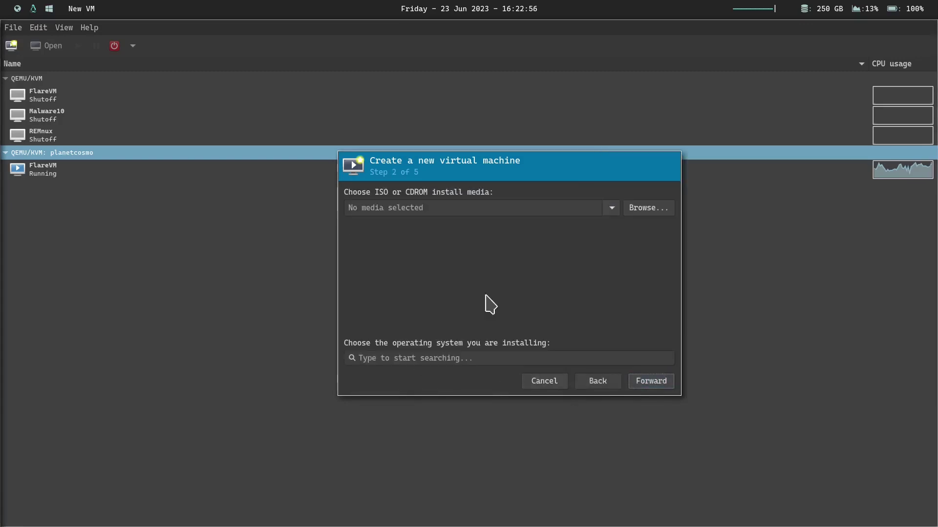
left_click(639, 208)
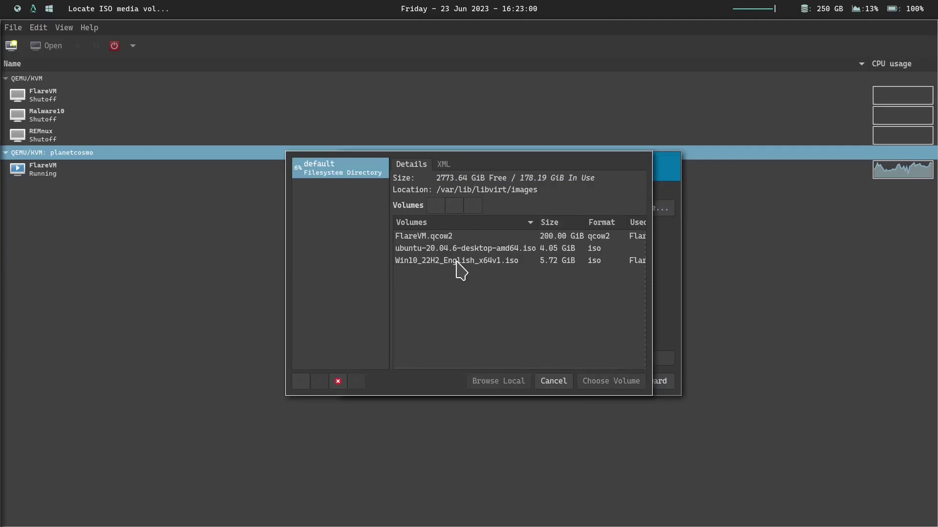
left_click(438, 249)
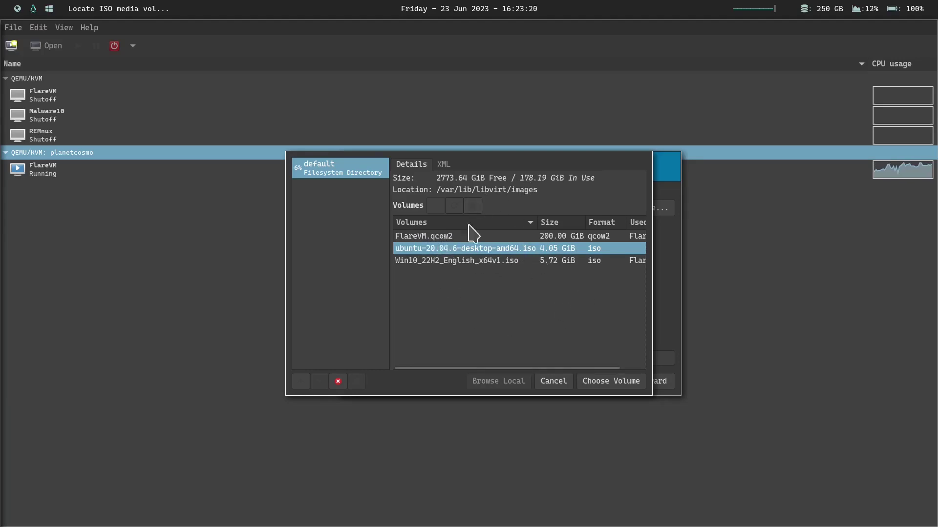
- Use the Ubuntu 20.04.6 ISO as install media with Ubuntu 20.04 LTS as the operating system
double_click(436, 249)
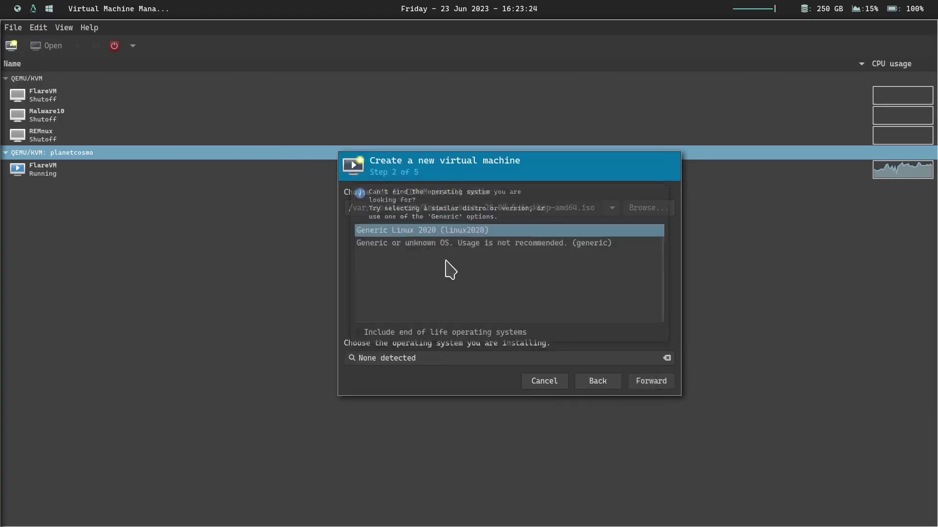
left_click(455, 358)
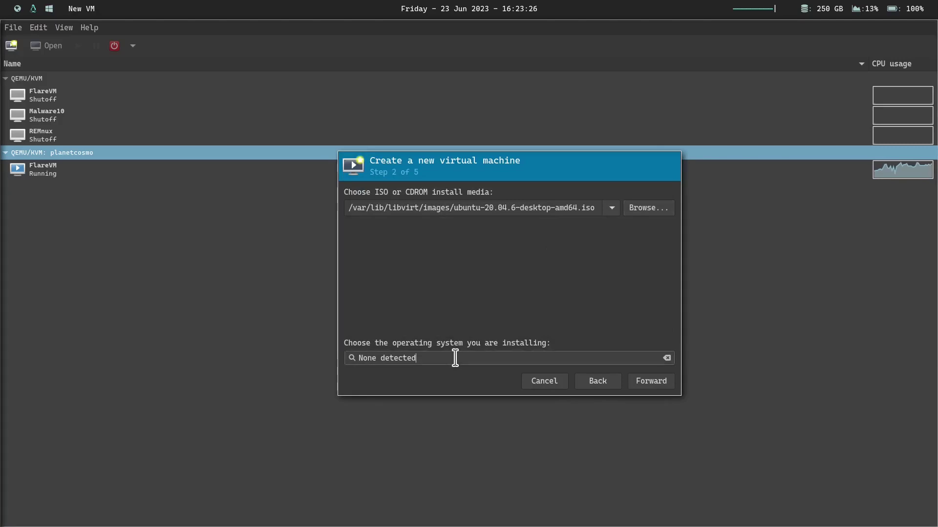
key("ctrl+a")
key("BackSpace")
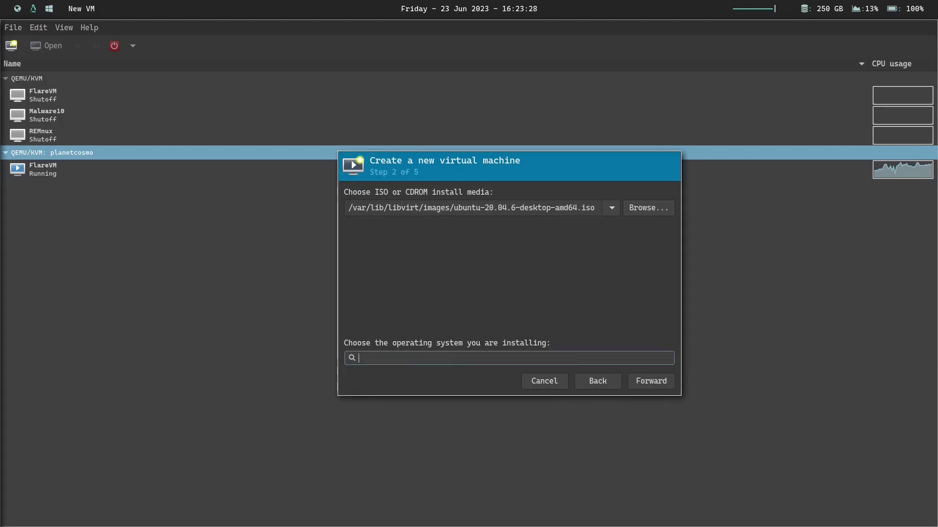
type("ubun")
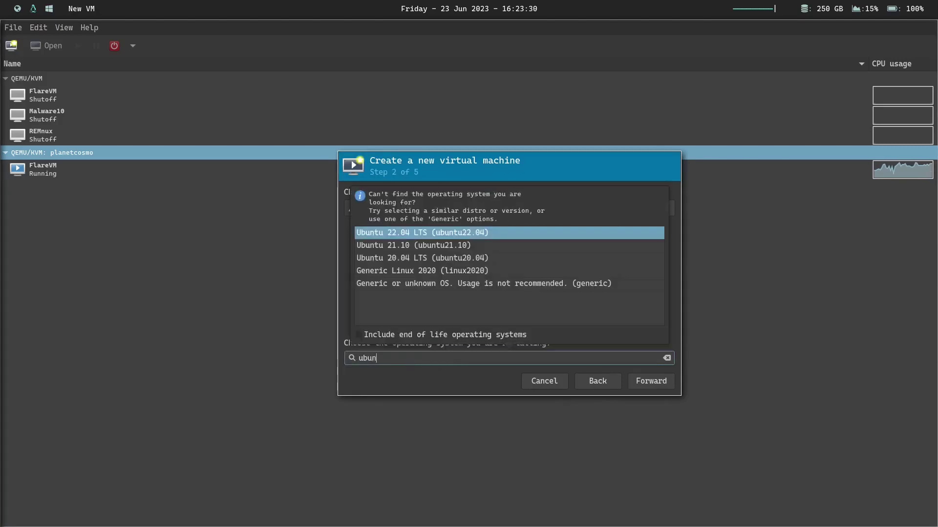
left_click(408, 258)
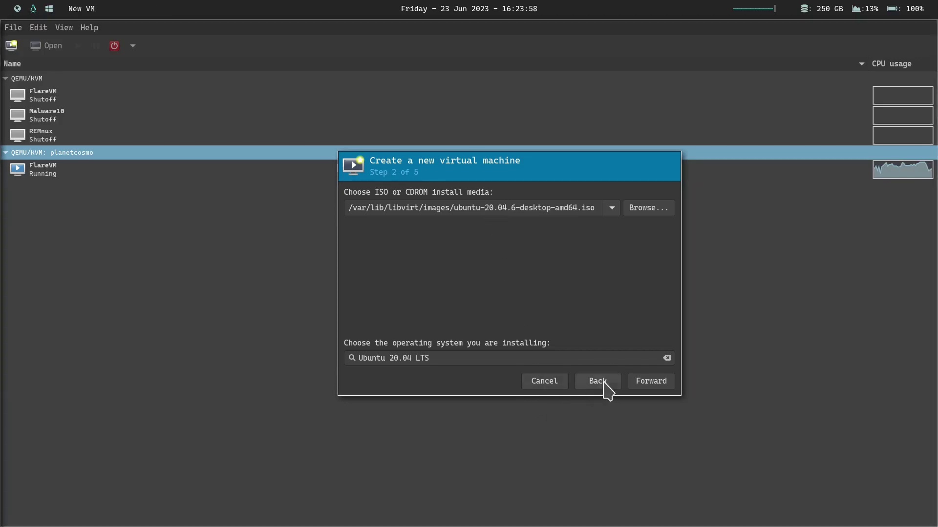
left_click(638, 390)
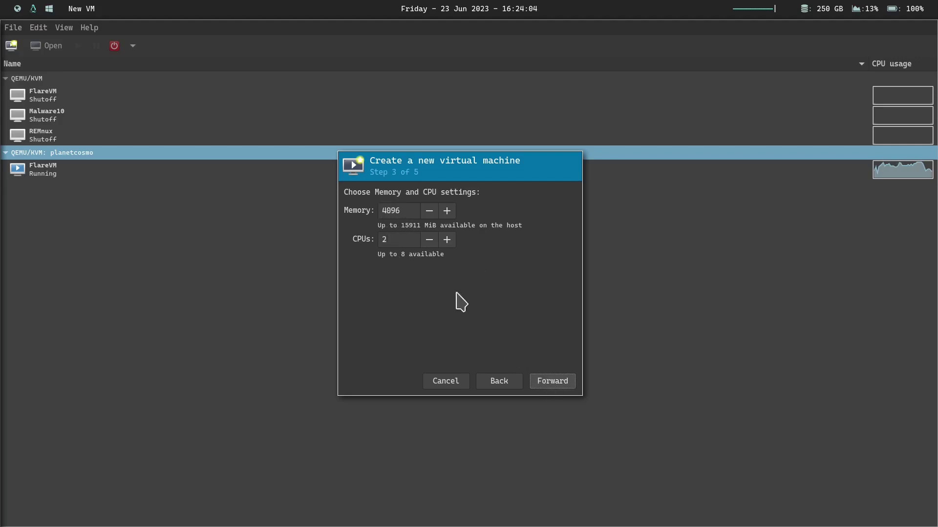
- Keep 4096 MiB memory and 2 CPUs, and set the virtual disk size to 100 GiB
left_click(554, 383)
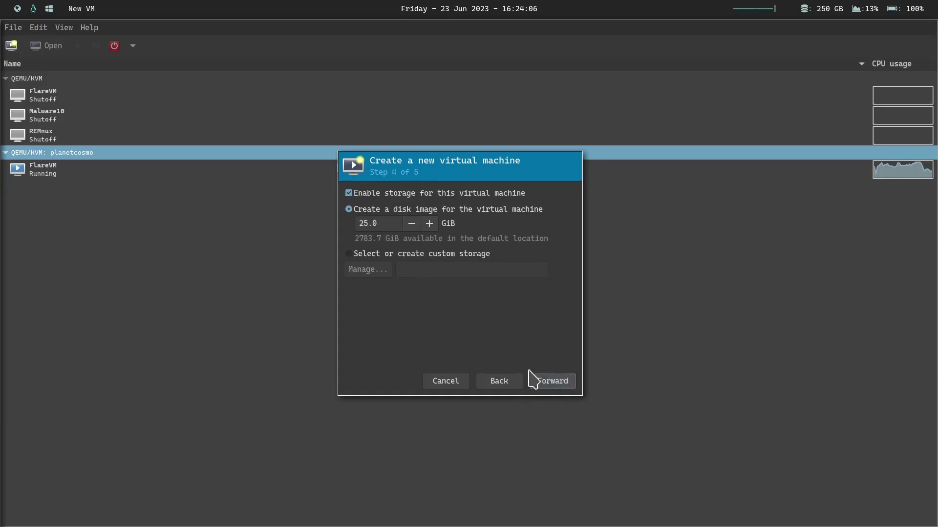
double_click(366, 223)
type("10")
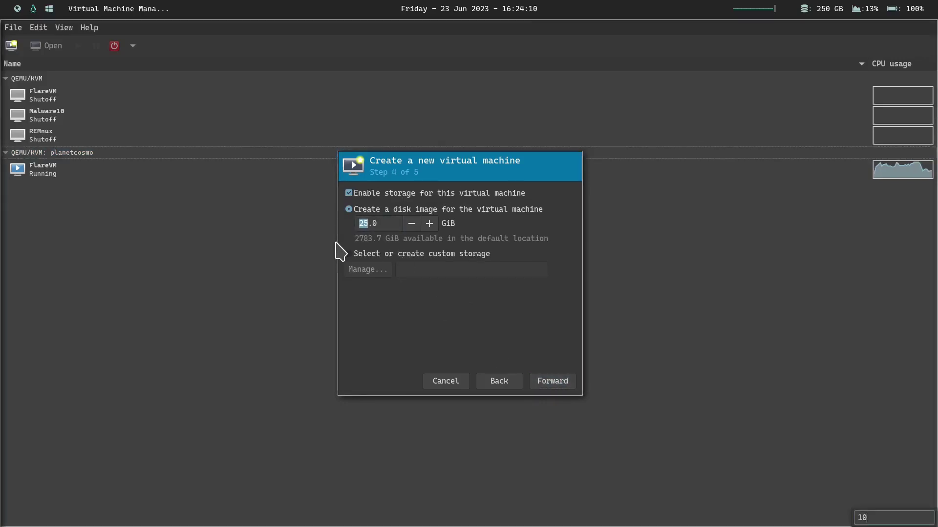
left_click(360, 226)
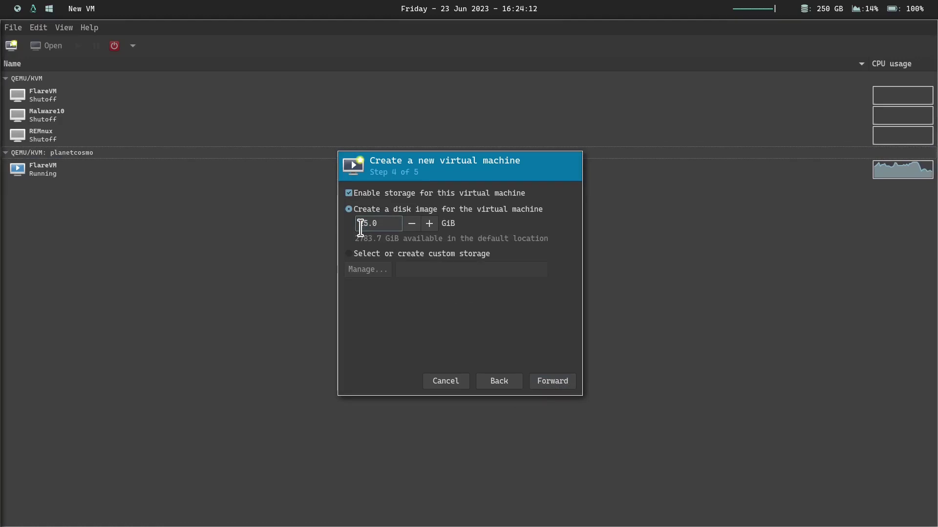
type("100")
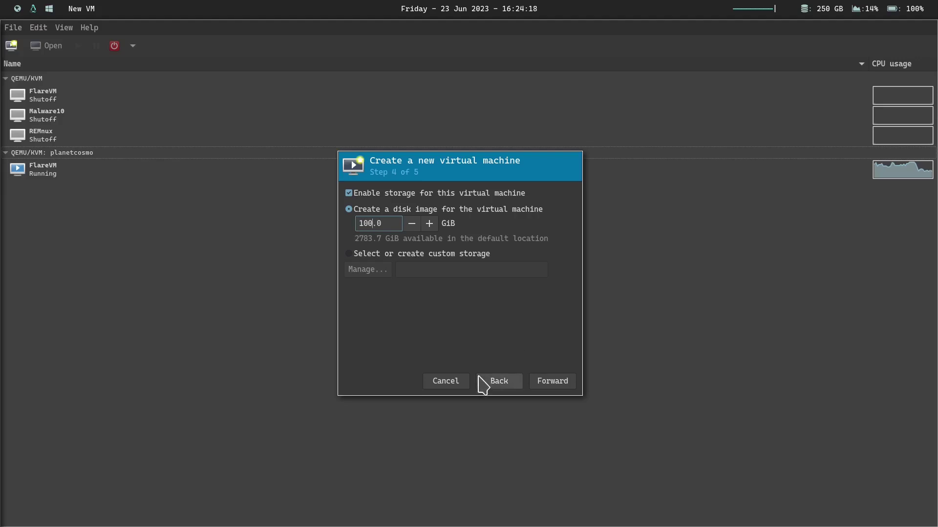
left_click(553, 381)
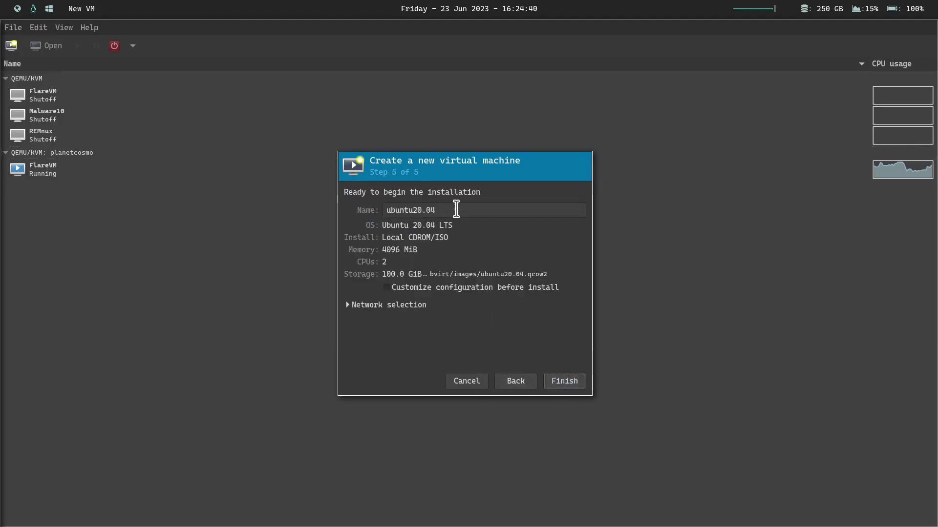
- Name the machine REMnux and finish creating it
triple_click(456, 209)
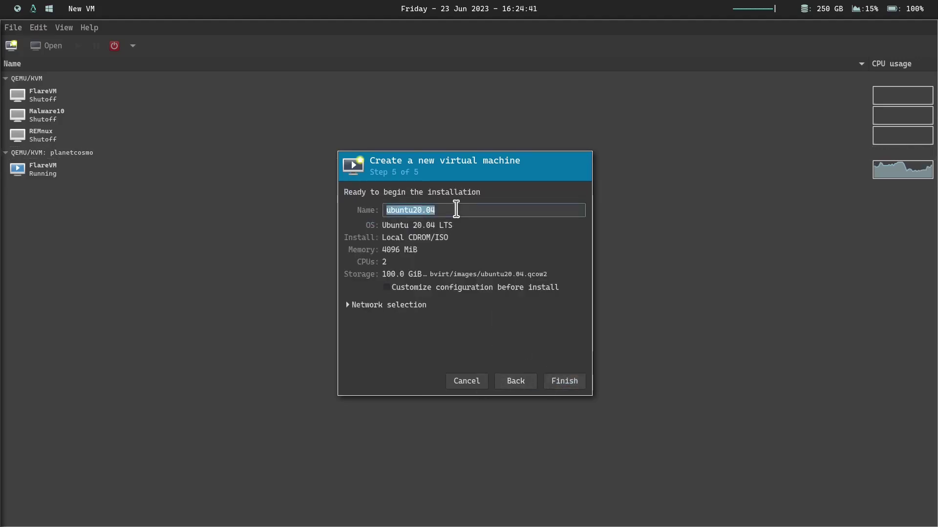
type("REMnux")
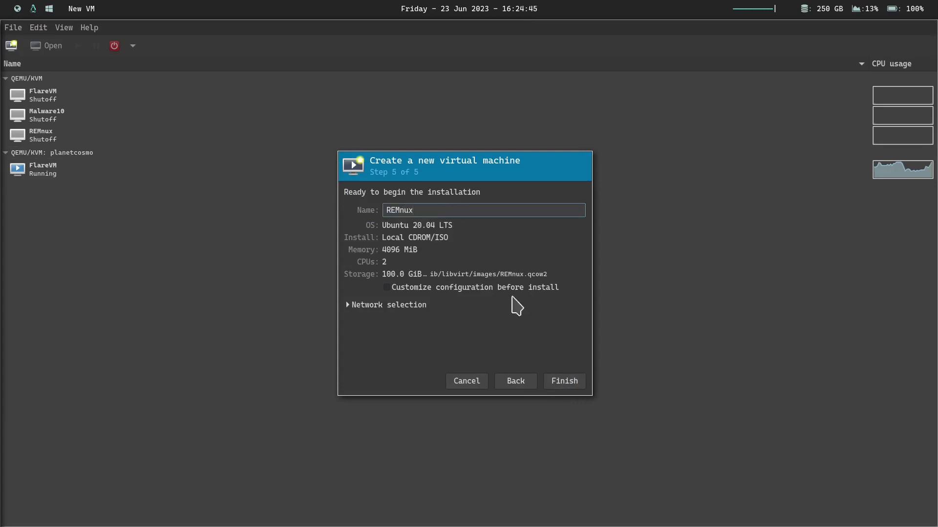
left_click(555, 384)
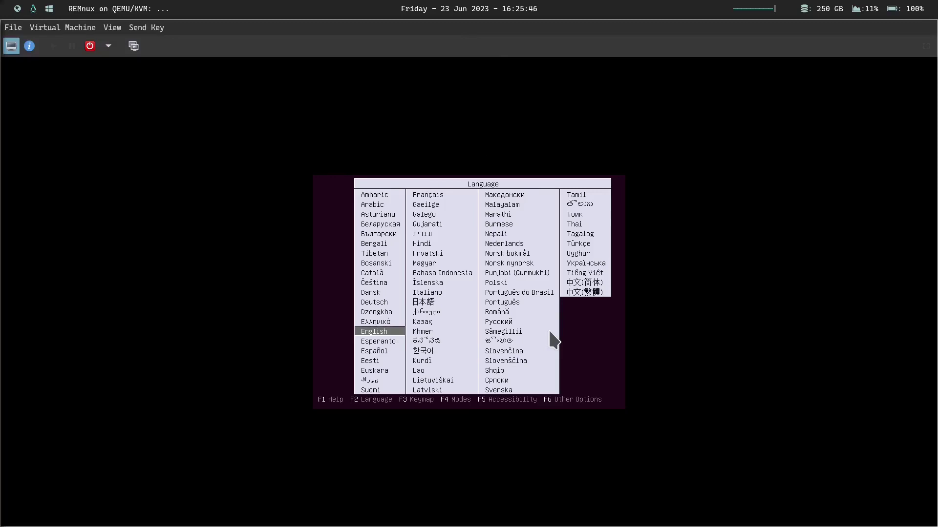
- Boot Install Ubuntu in English with the English (US) keyboard, enabling third-party drivers and media formats
key("Return")
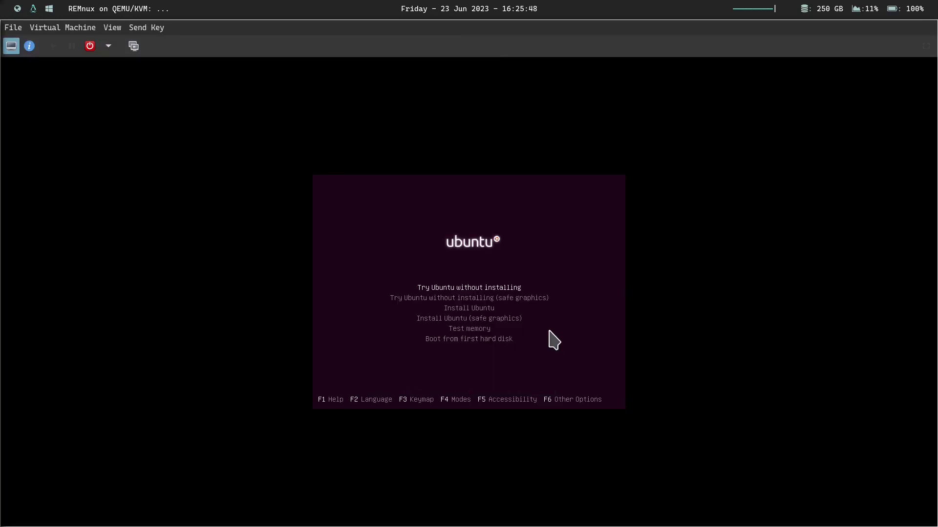
key("Down")
key("Down")
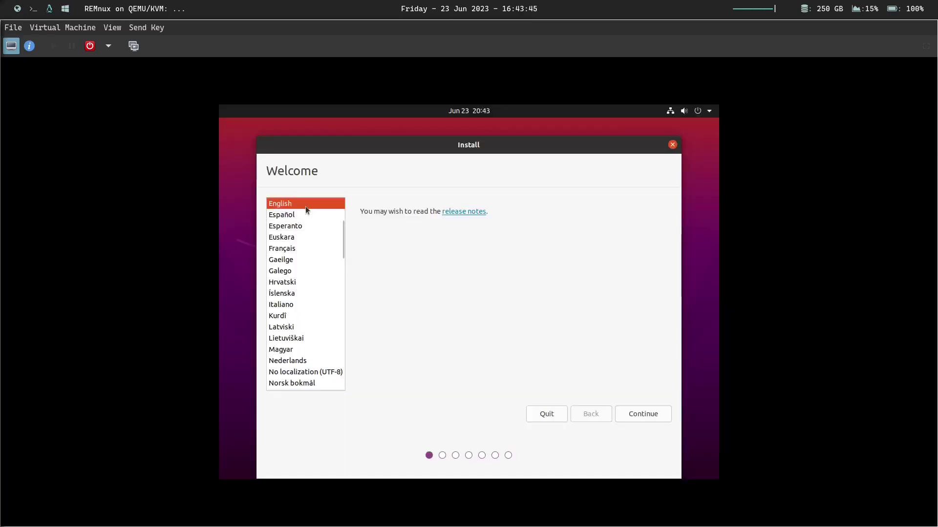
left_click(653, 416)
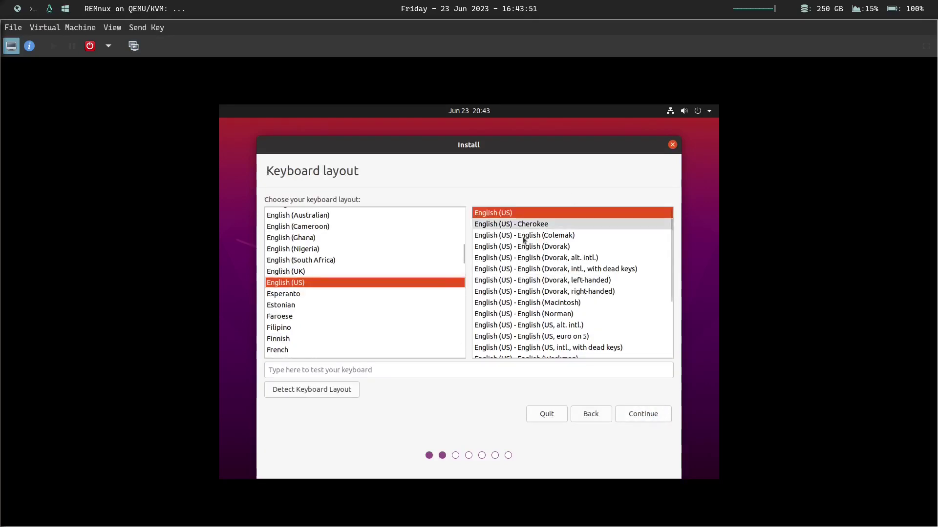
left_click(656, 415)
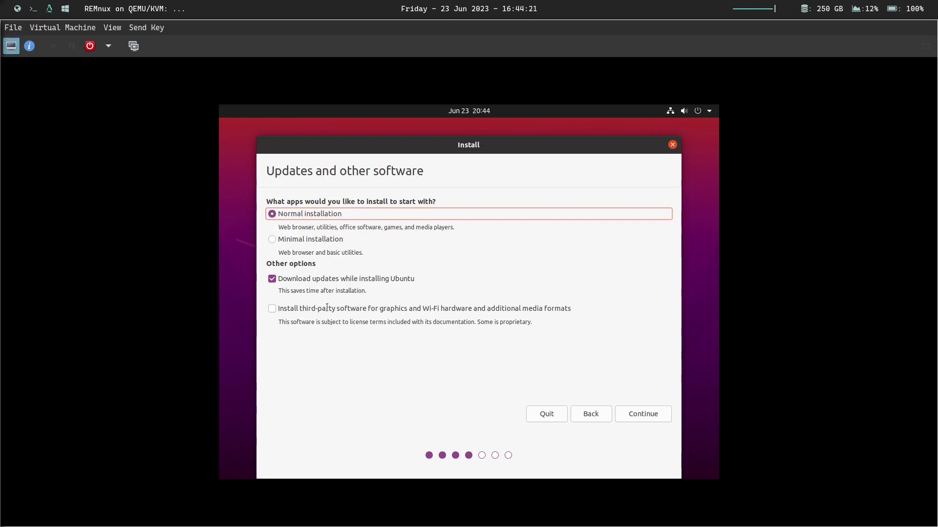
left_click(281, 309)
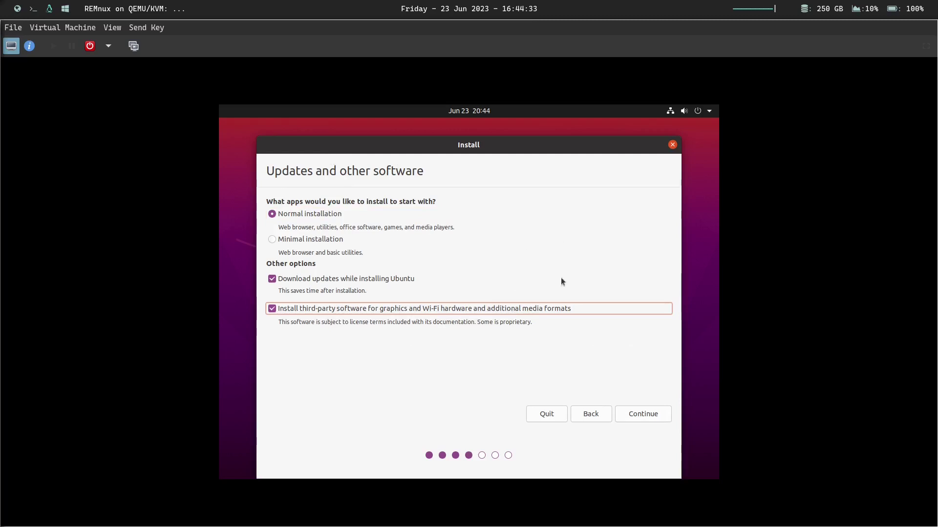
left_click(635, 415)
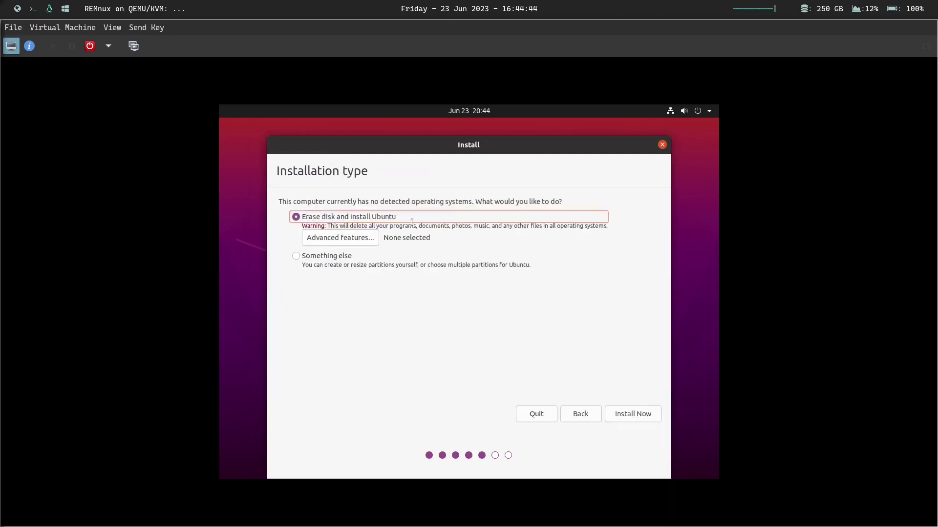
- Erase the disk, install Ubuntu on it, and accept New York as the time zone
left_click(643, 418)
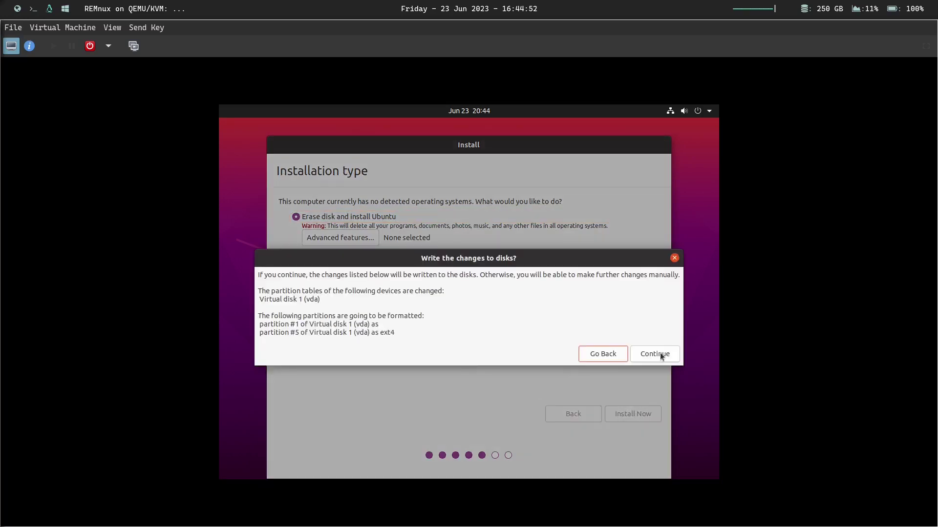
left_click(661, 357)
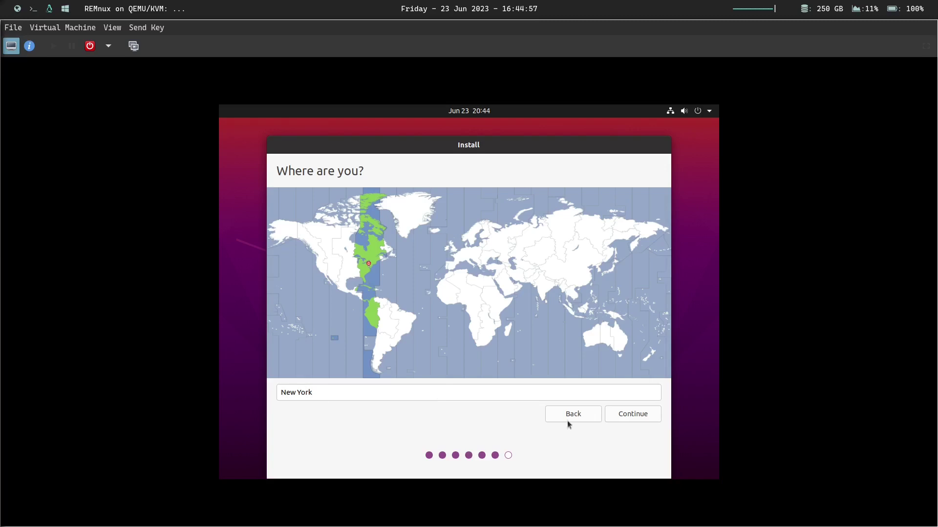
left_click(627, 415)
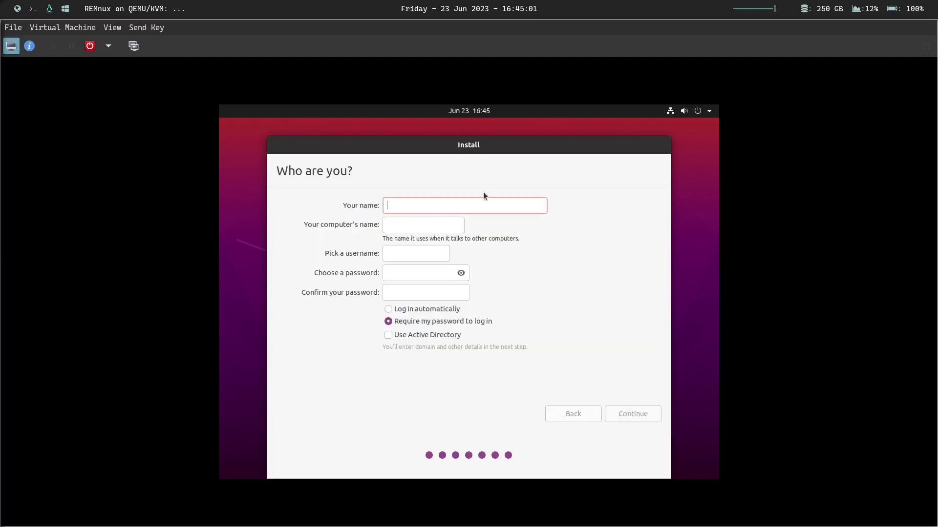
- Look up the REMnux account credentials in the browser's setup notes, then return to the VM
left_click(17, 8)
scroll(463, 191, "down", 8)
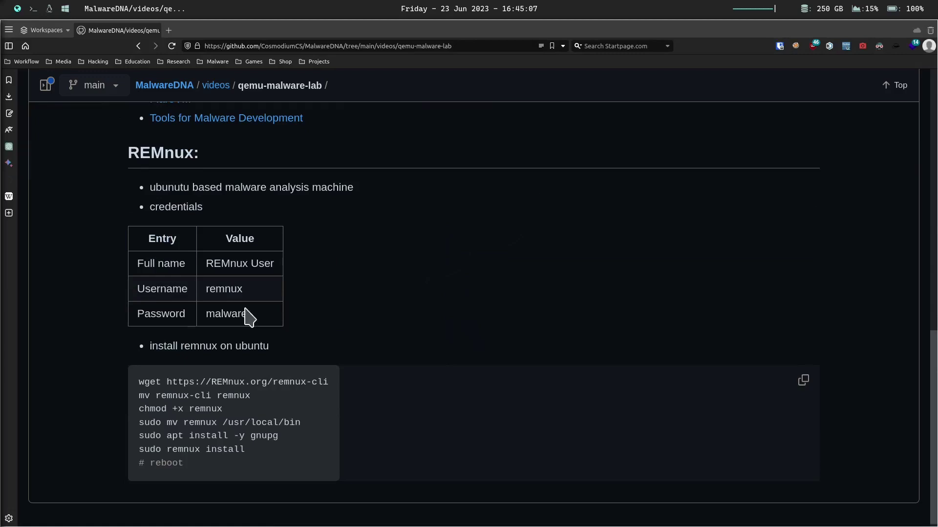
left_click_drag(248, 314, 174, 264)
left_click_drag(282, 239, 323, 211)
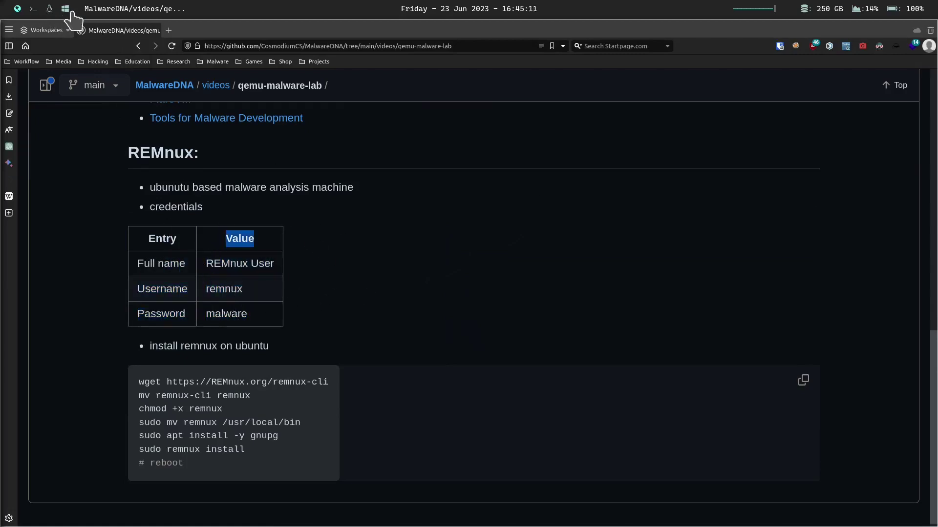
left_click(64, 9)
- Enter REMnux as the account name and replace the suggested computer name with 'remn'
left_click(48, 8)
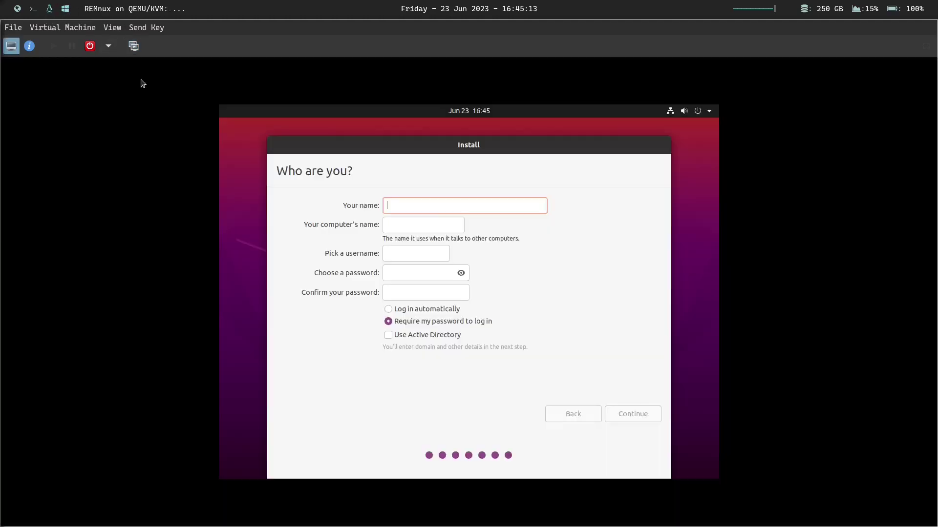
type("REMnux User")
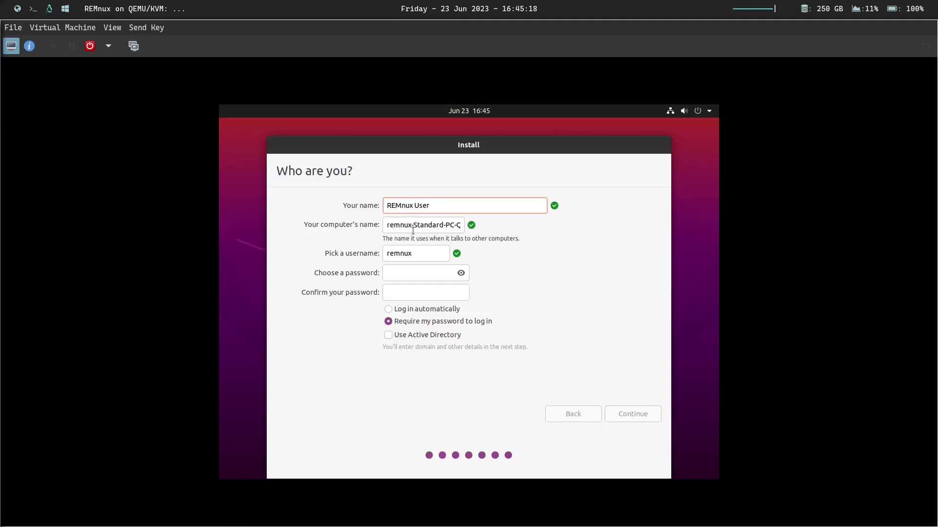
double_click(415, 228)
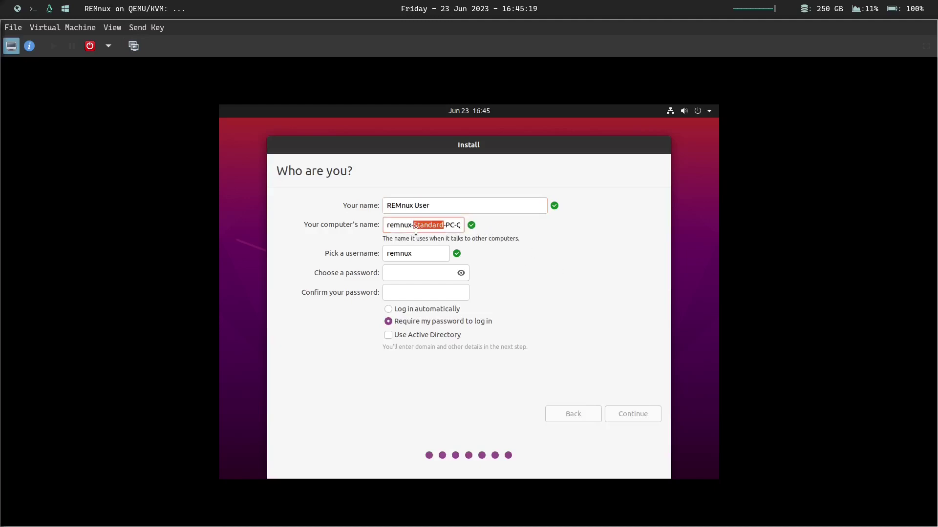
key("ctrl+a")
type("remn")
- Set and confirm the account password, choose automatic login, and continue the installation
left_click(427, 271)
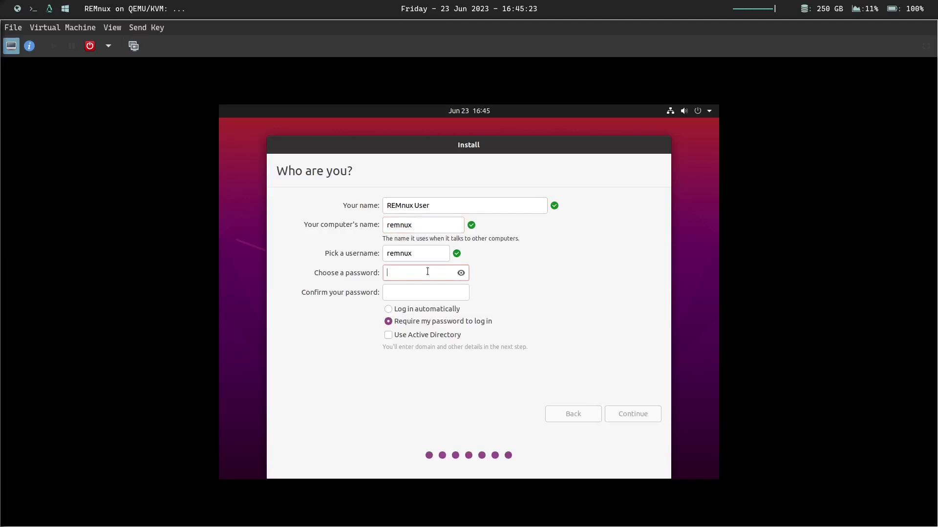
type("malware")
key("Tab")
type("mal")
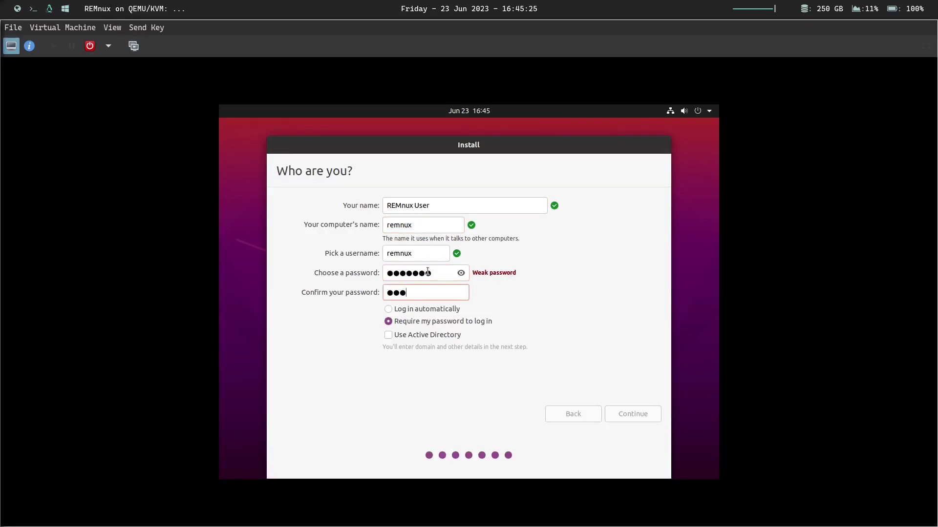
type("ware")
left_click(444, 311)
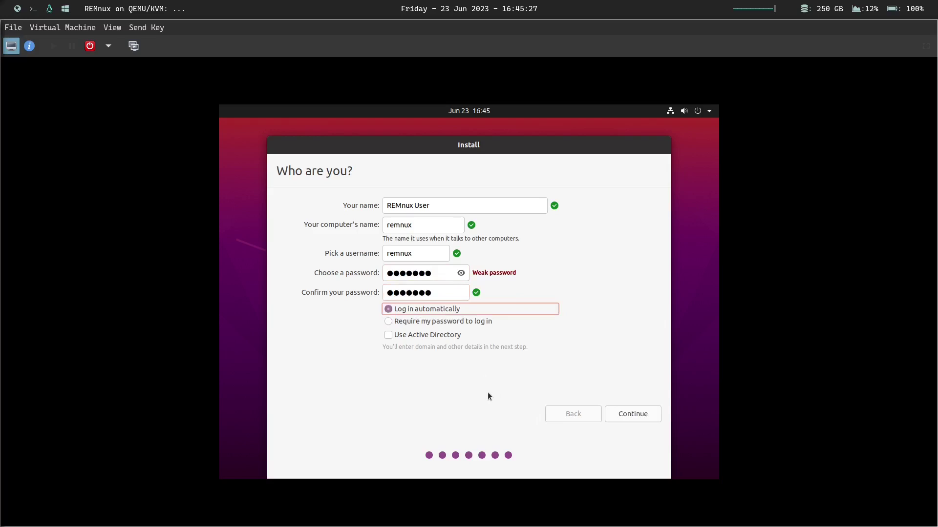
left_click(18, 8)
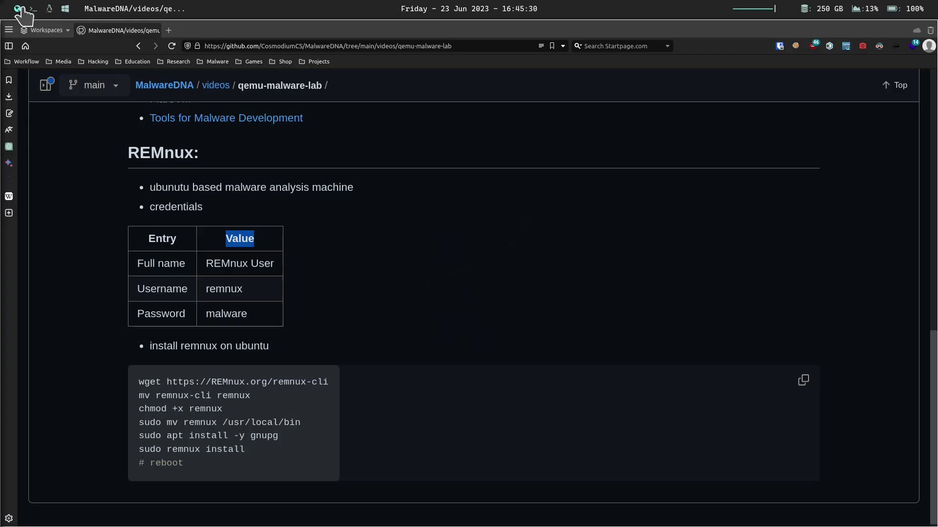
left_click(50, 8)
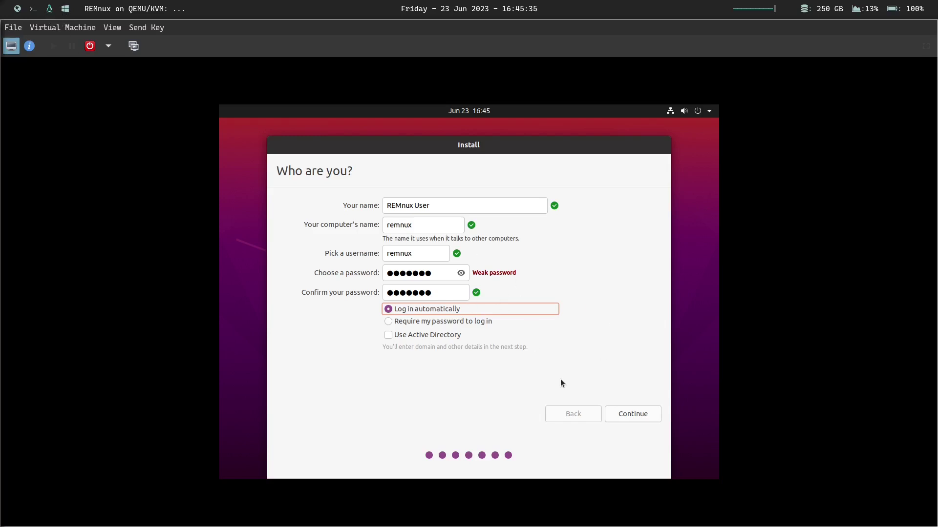
left_click(629, 420)
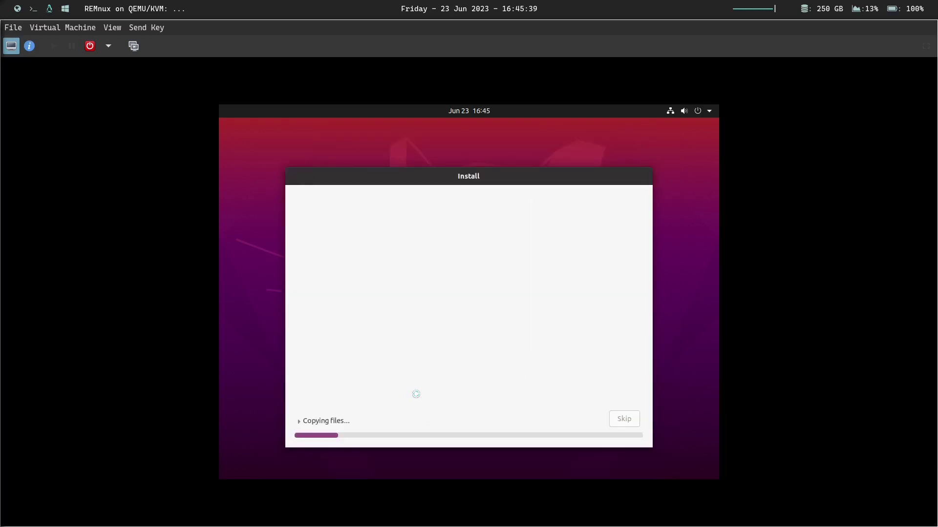
- Let the install finish, restart the VM, confirm medium removal, and leave full-screen view
left_click(318, 421)
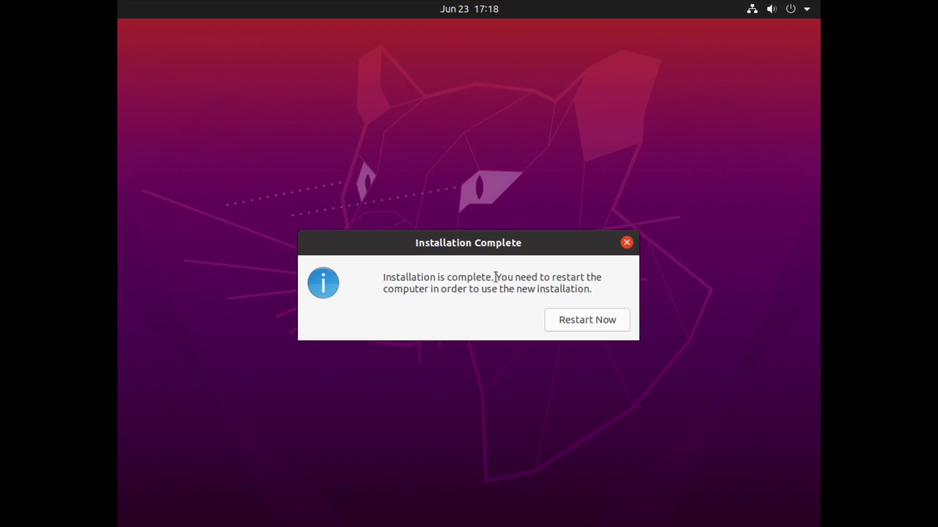
left_click(598, 324)
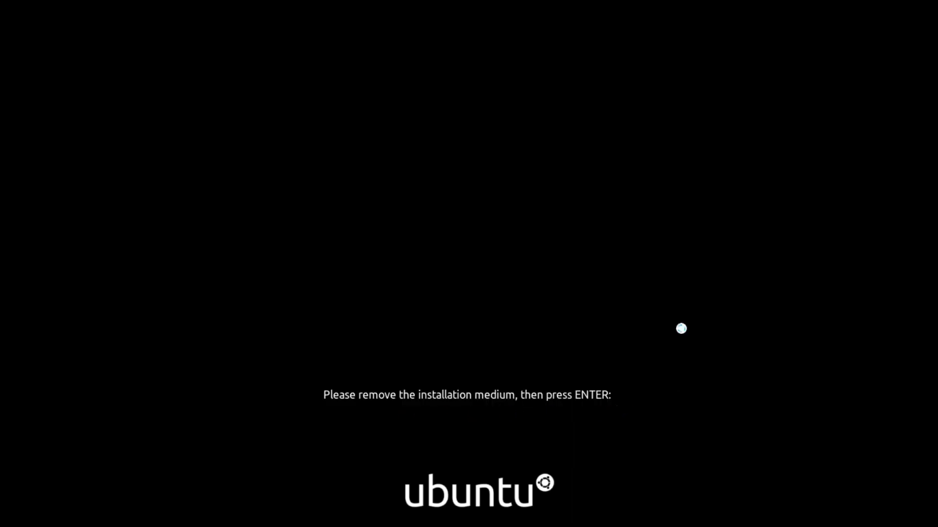
key("Return")
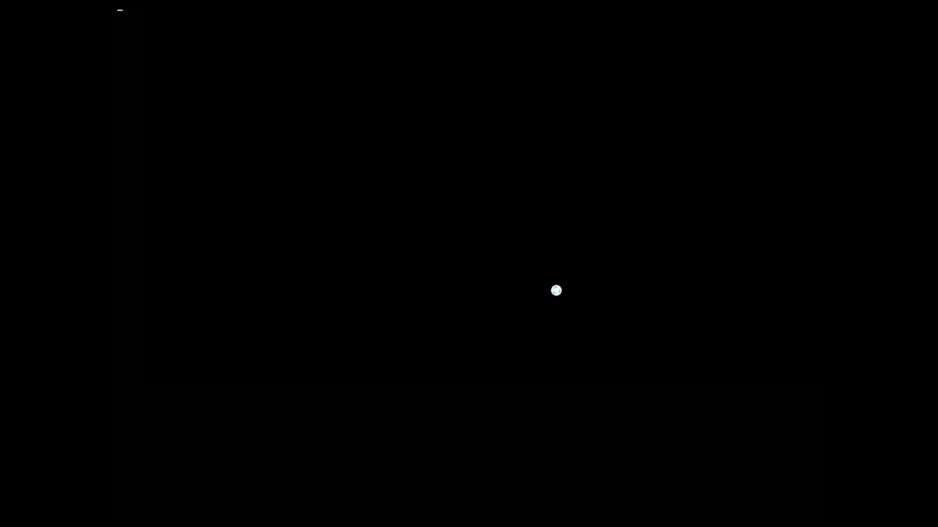
left_click(466, 10)
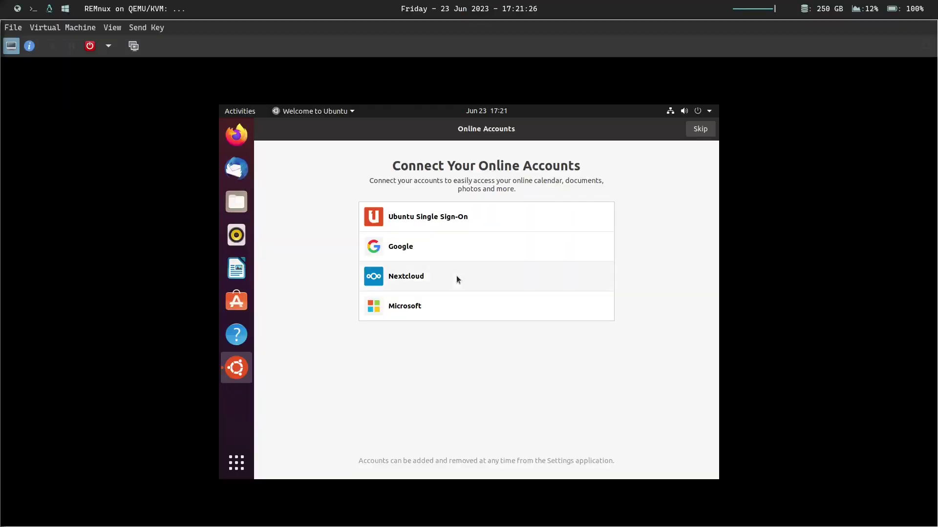
- Skip online accounts and Livepatch, decline sending system info, and close Welcome to Ubuntu
left_click(926, 45)
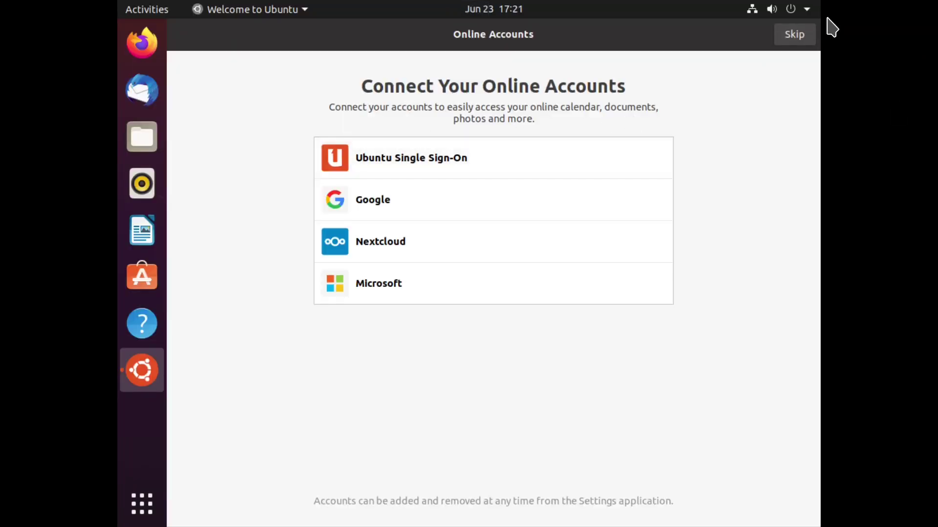
left_click(813, 33)
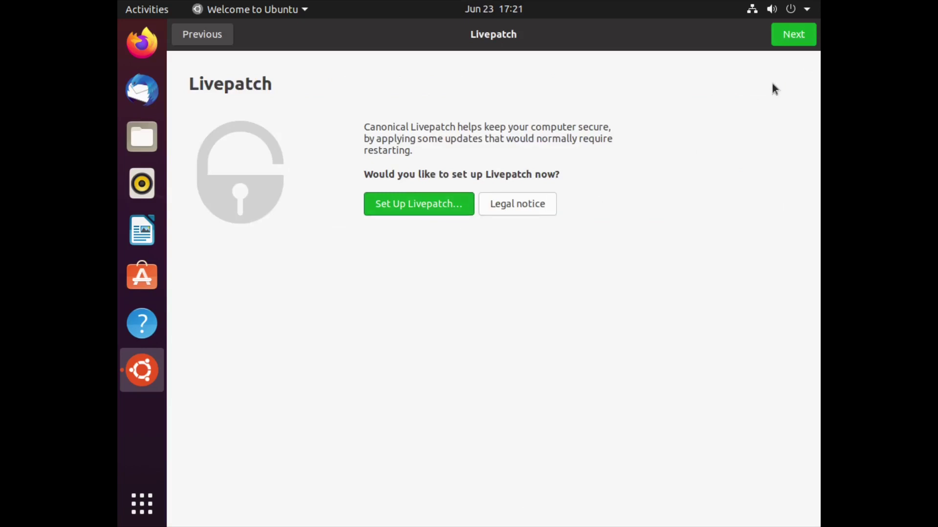
left_click(793, 38)
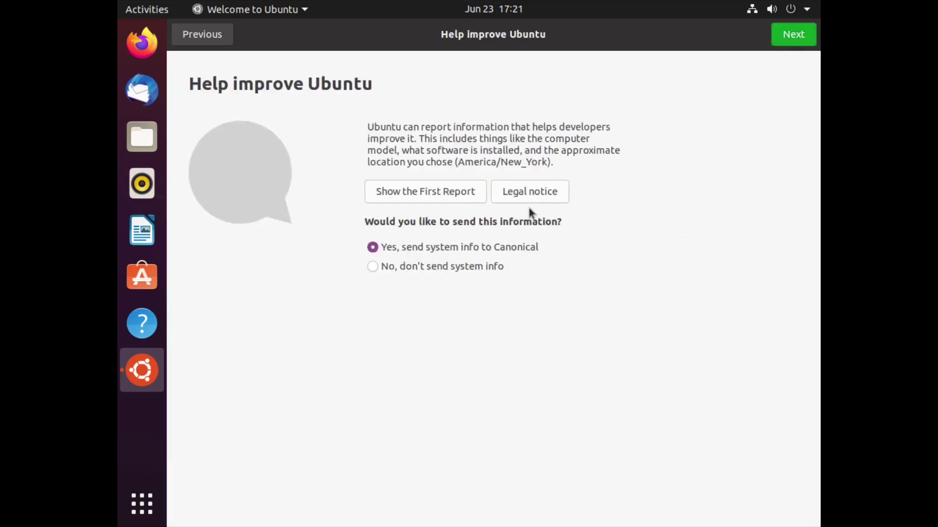
left_click(427, 271)
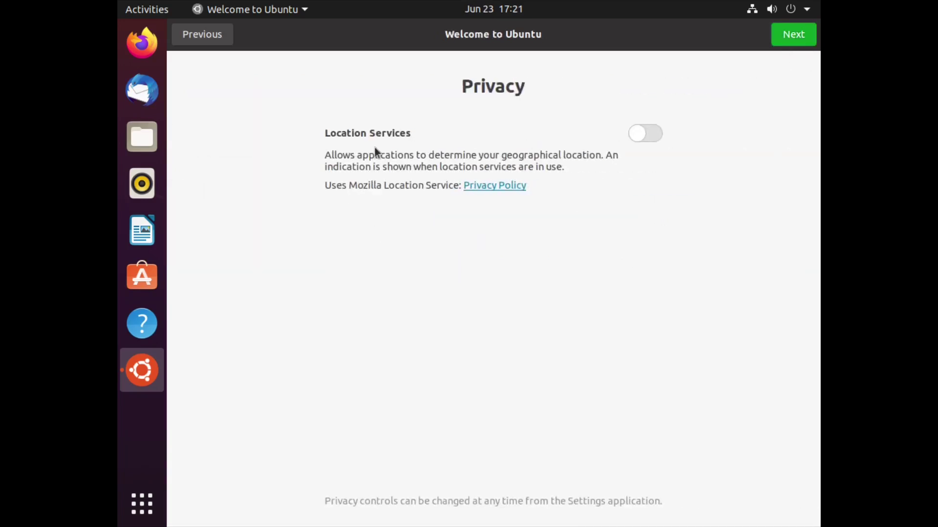
left_click(793, 34)
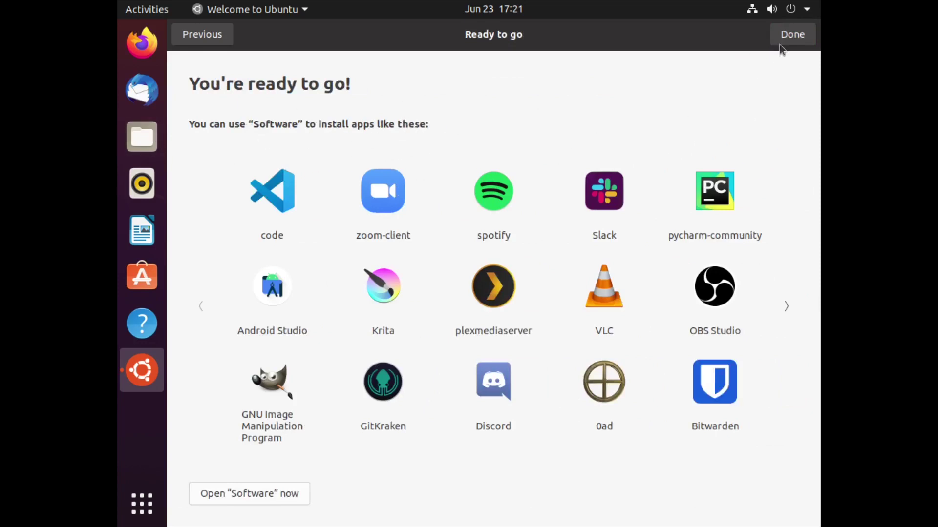
key("Return")
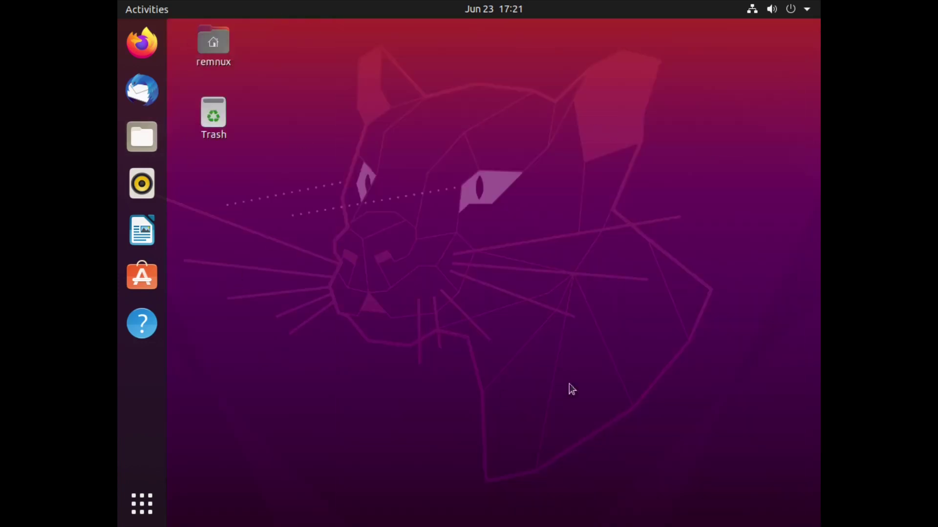
- Launch a Terminal in the guest through the Activities search
key("super")
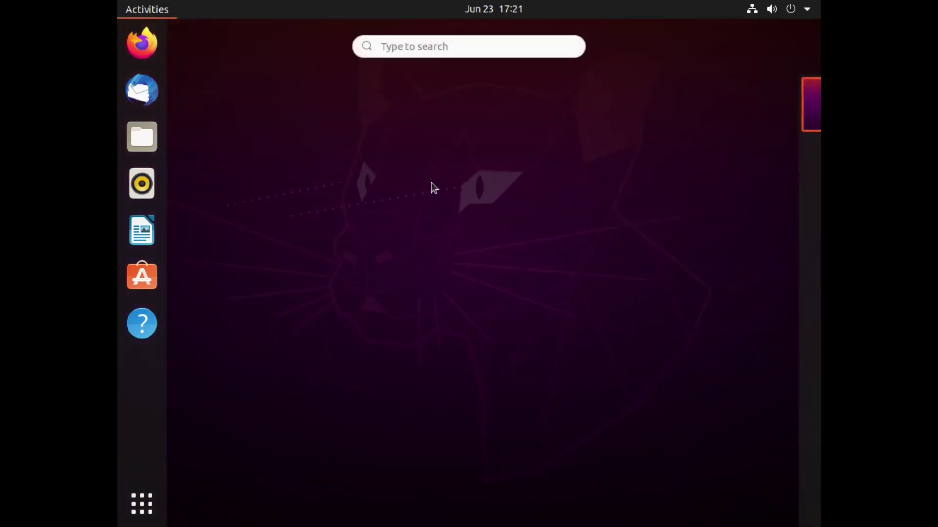
key("super")
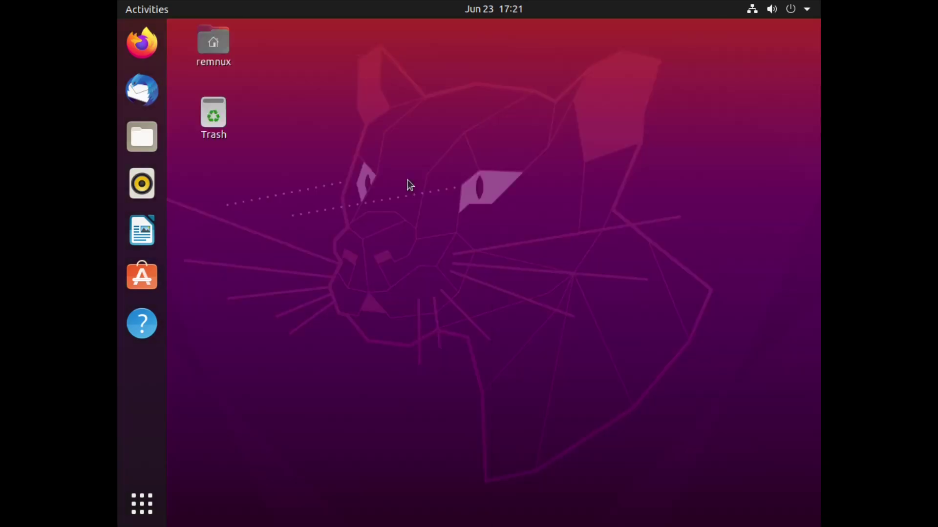
key("super")
type("terminal")
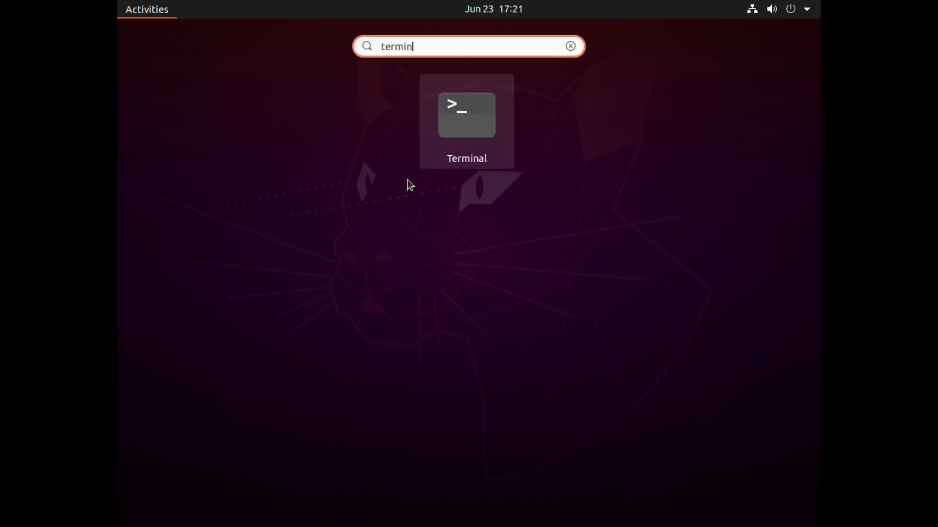
key("Return")
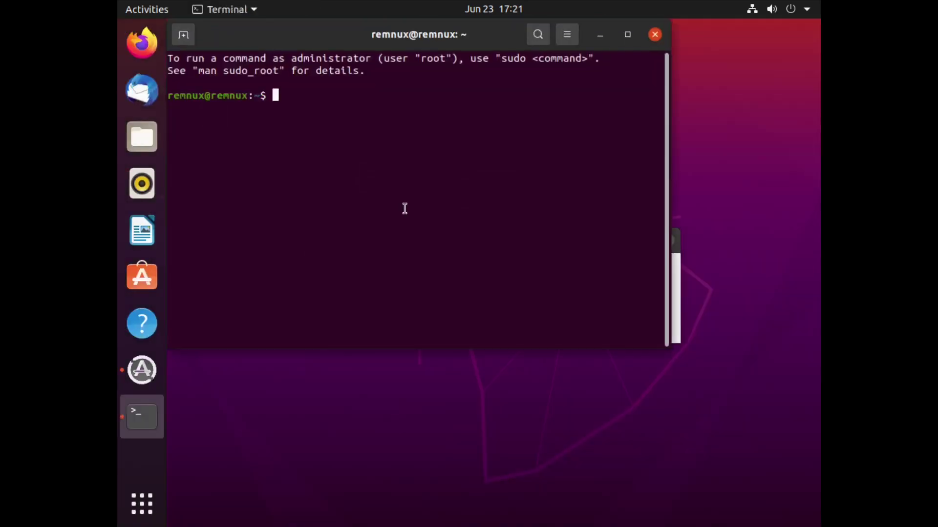
- Decline the Ubuntu 22.04.2 LTS upgrade offer and acknowledge the notice
left_click_drag(410, 39, 517, 291)
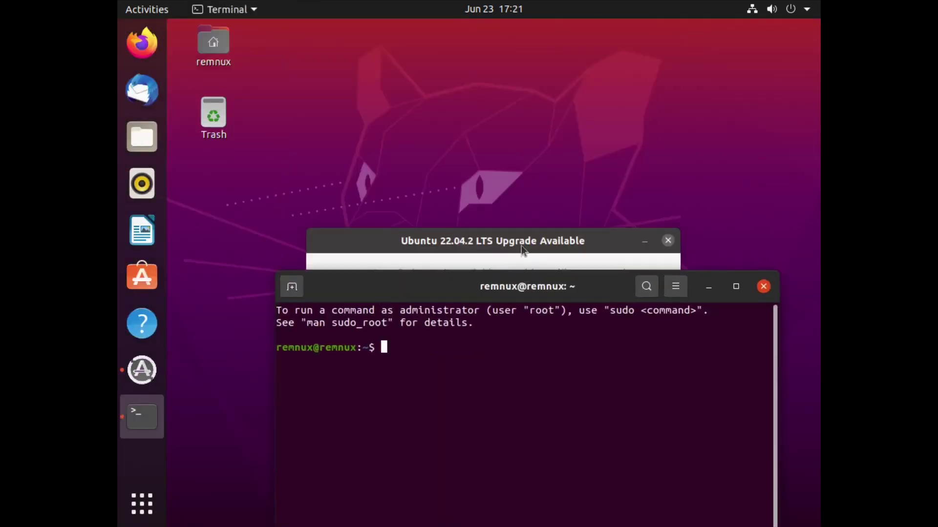
left_click(520, 245)
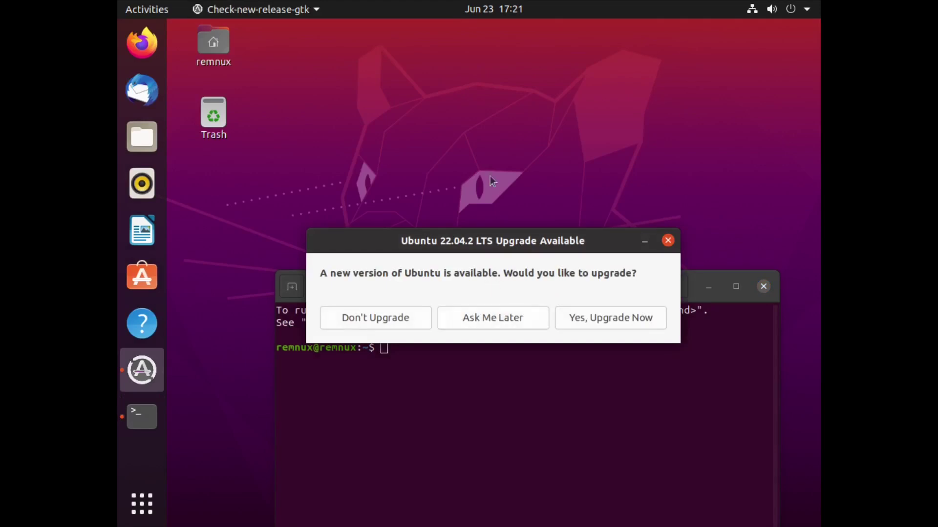
left_click(378, 321)
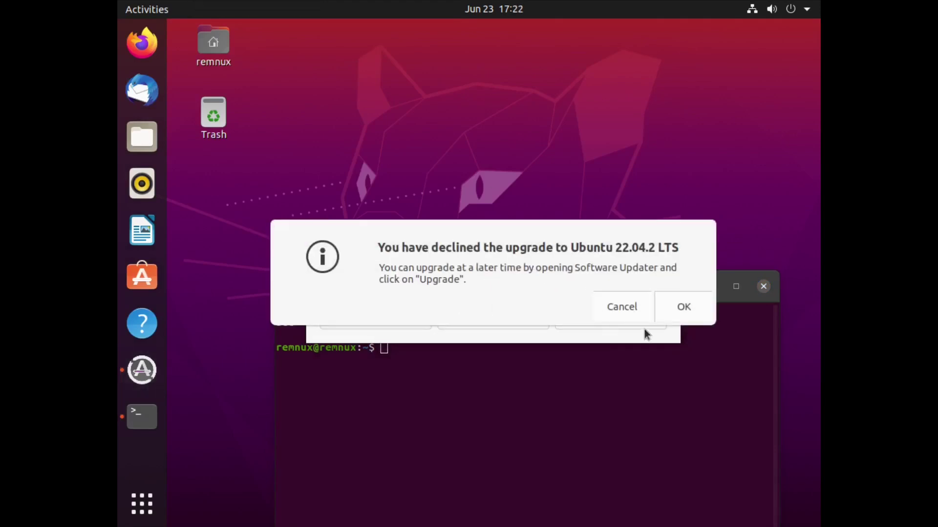
left_click(676, 318)
- Run 'sudo apt update -y && sudo apt upgrade -y' with the sudo password, then close Software Updater
left_click_drag(537, 213, 497, 149)
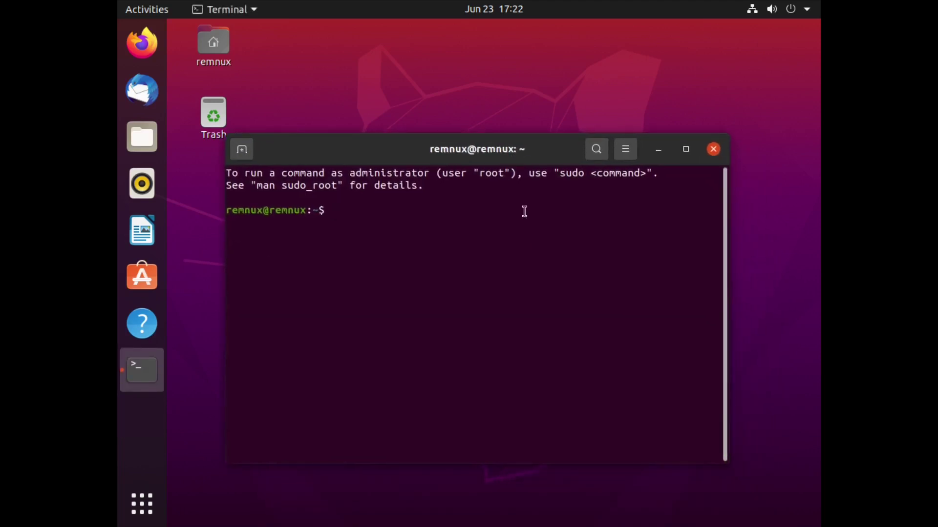
type("sudo apt update ")
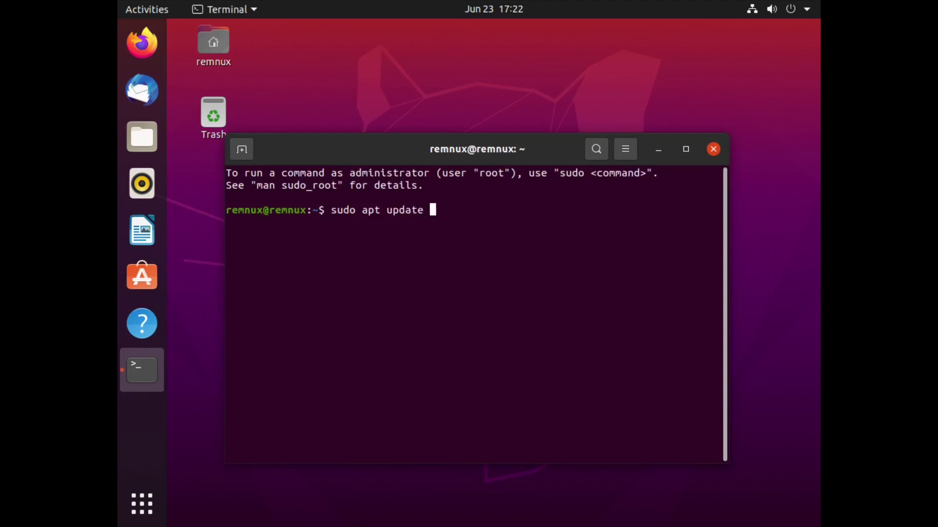
type("-y && sudo apt ")
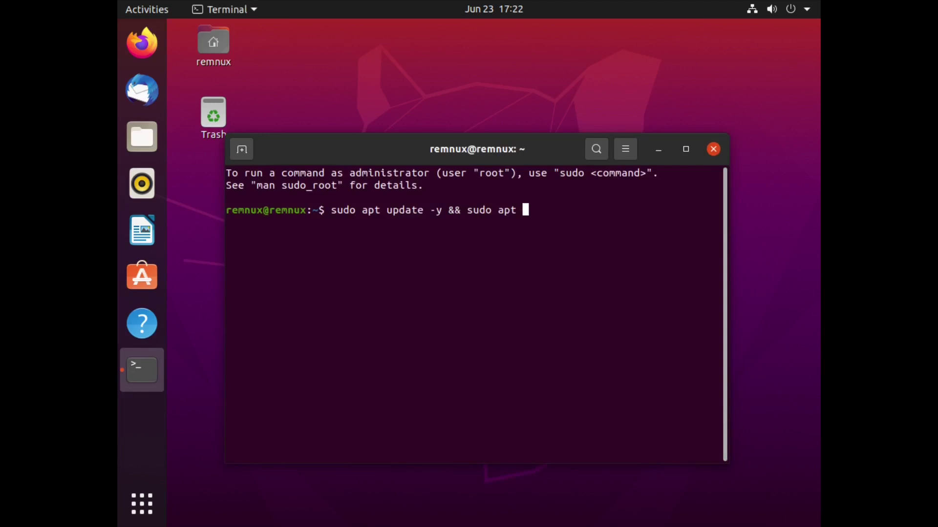
type("upgrade -y")
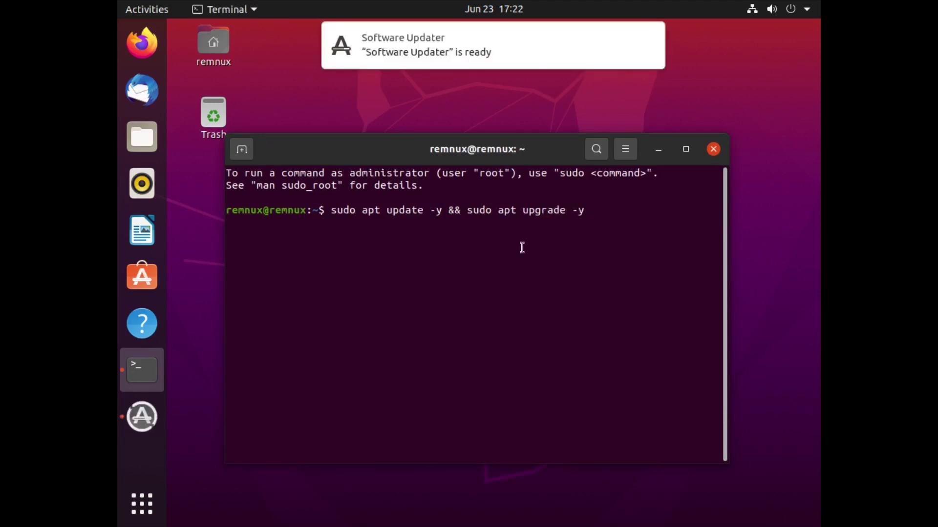
key("Return")
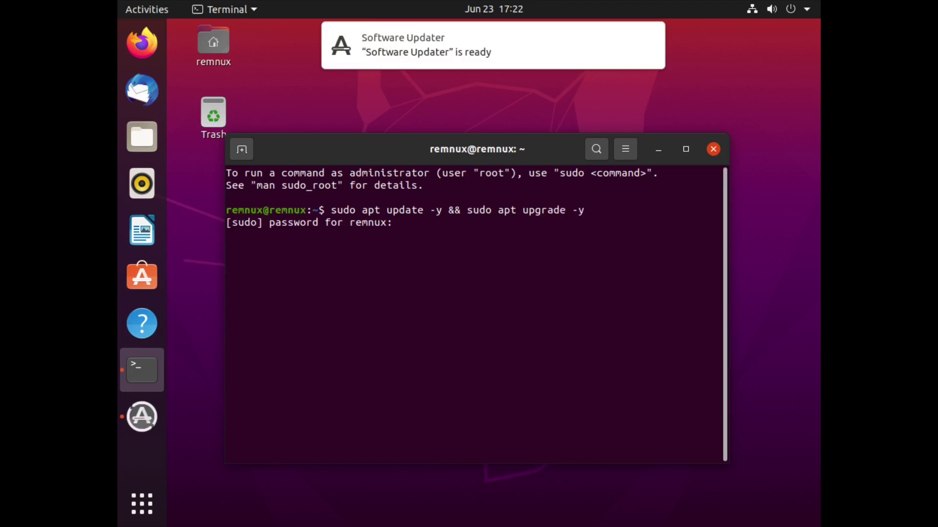
key("Return")
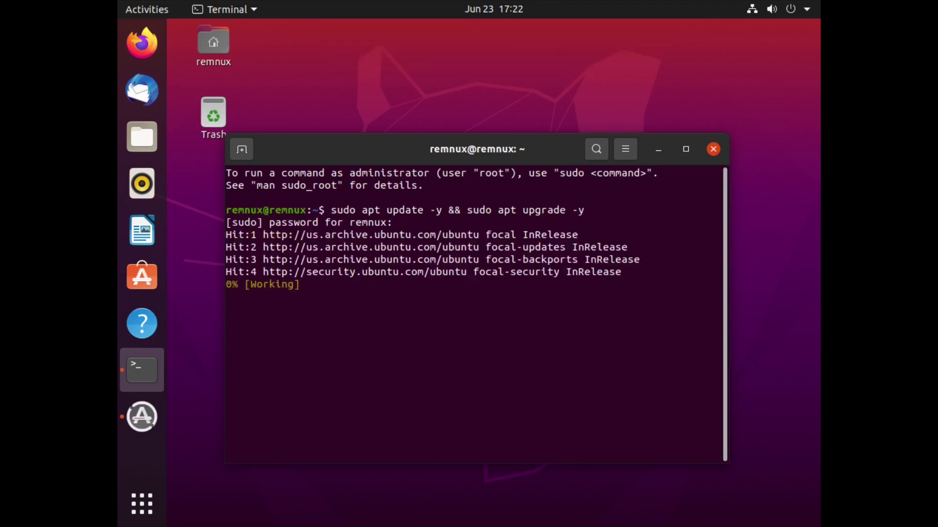
left_click(153, 426)
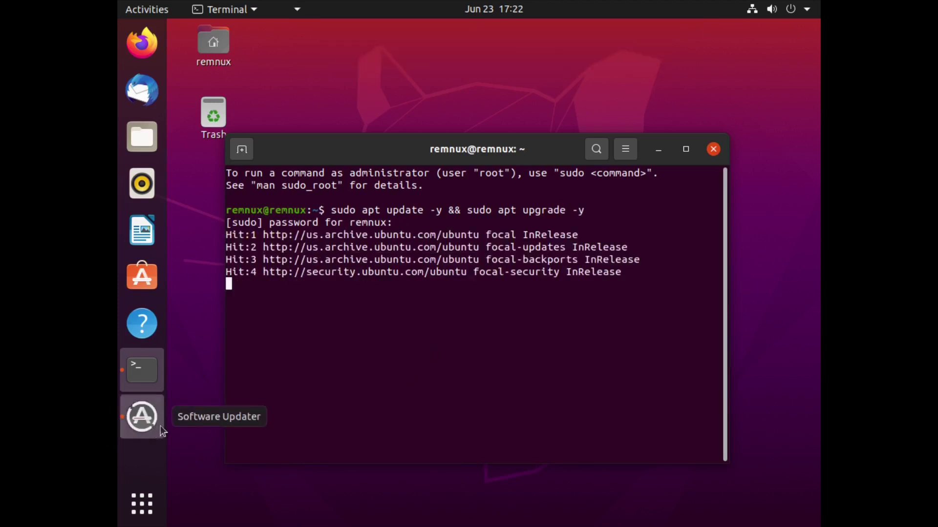
left_click(700, 222)
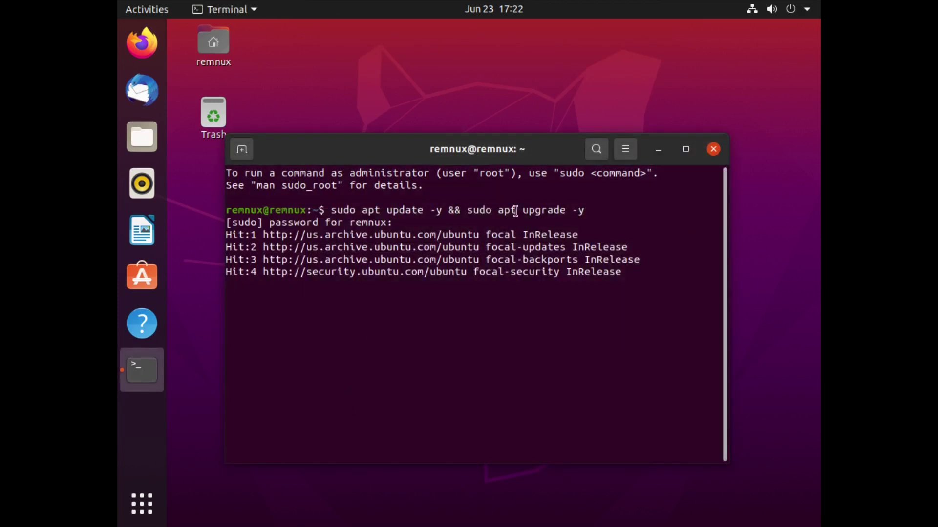
left_click(140, 510)
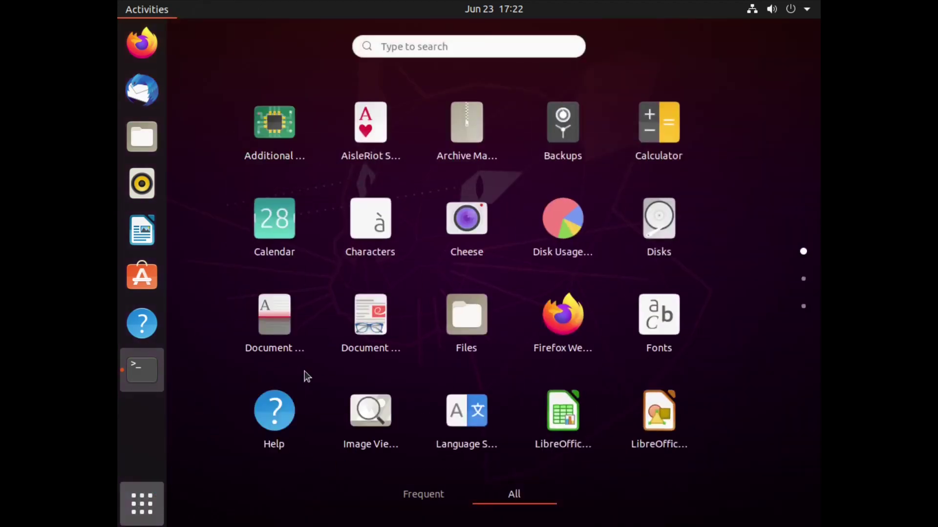
- Launch guest Settings, exit fullscreen, and set View > Scale Display to Always
scroll(430, 235, "down", 1)
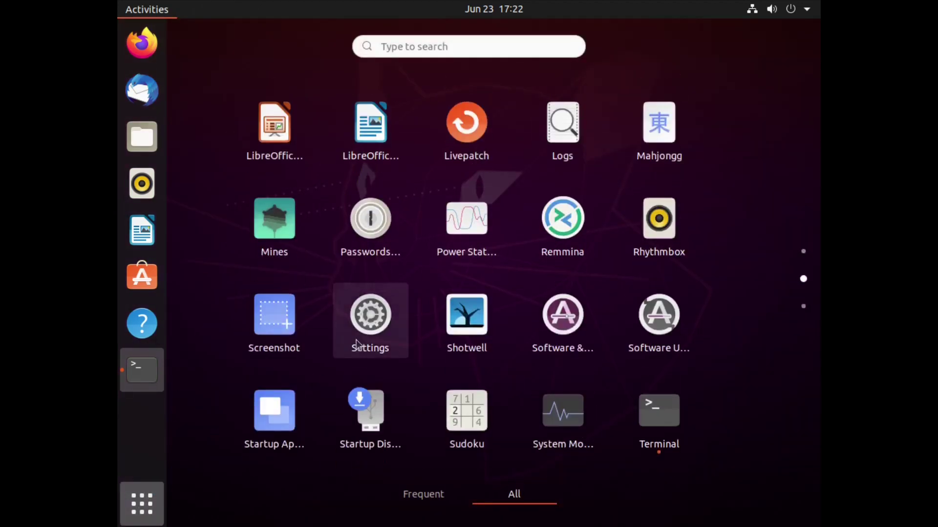
left_click(370, 314)
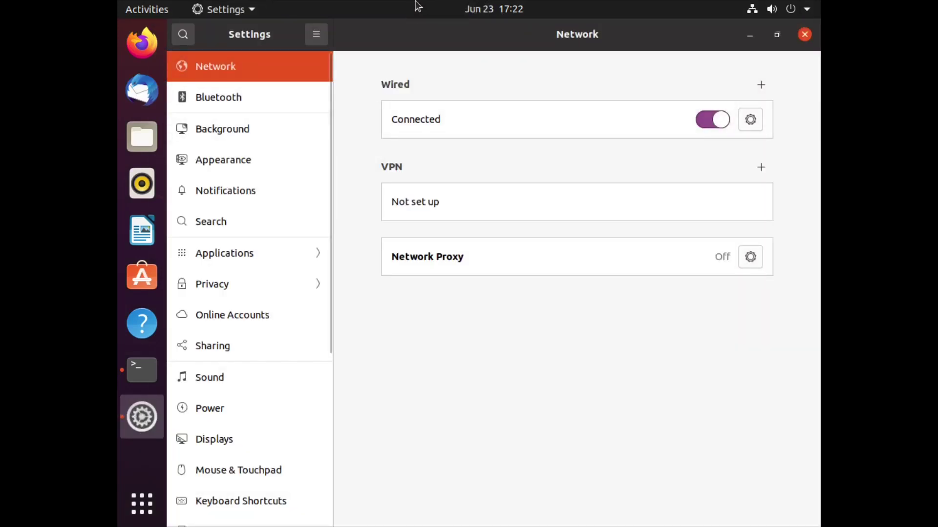
left_click(476, 9)
left_click(464, 11)
left_click(464, 12)
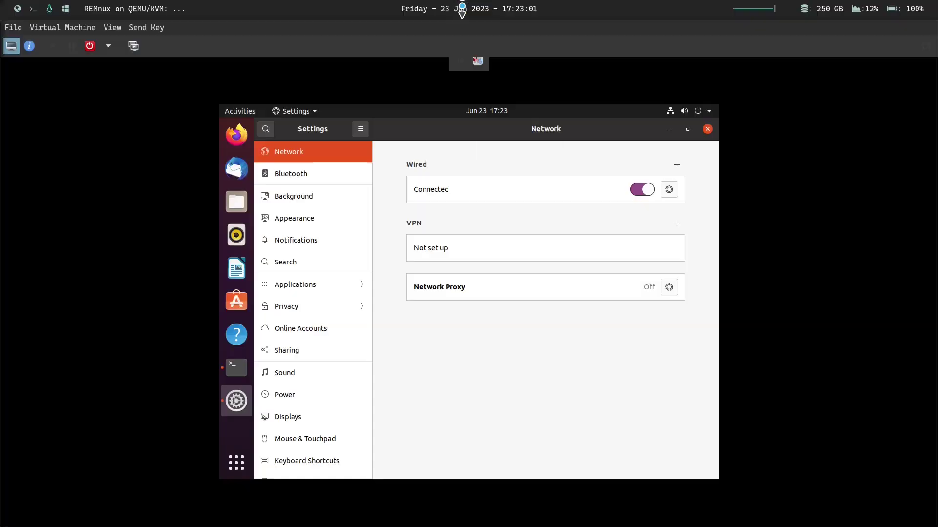
left_click(91, 29)
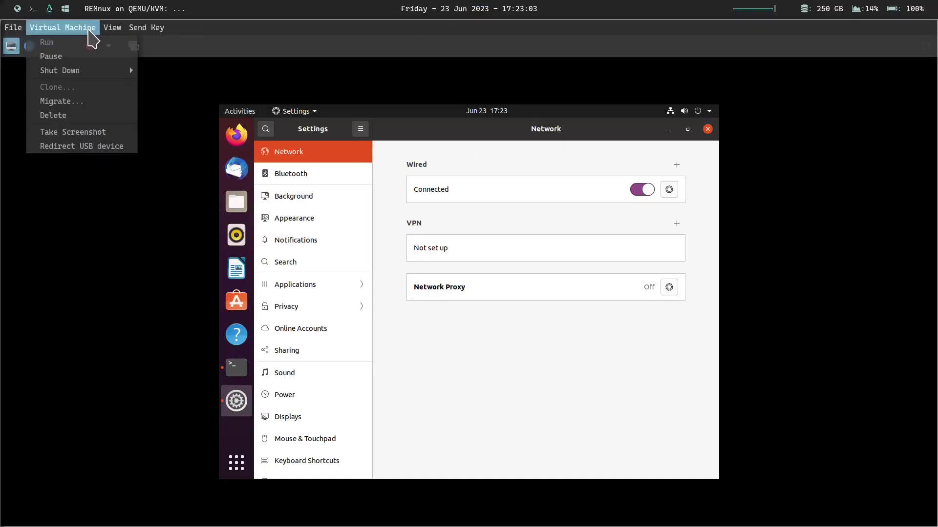
mouse_move(112, 28)
mouse_move(147, 118)
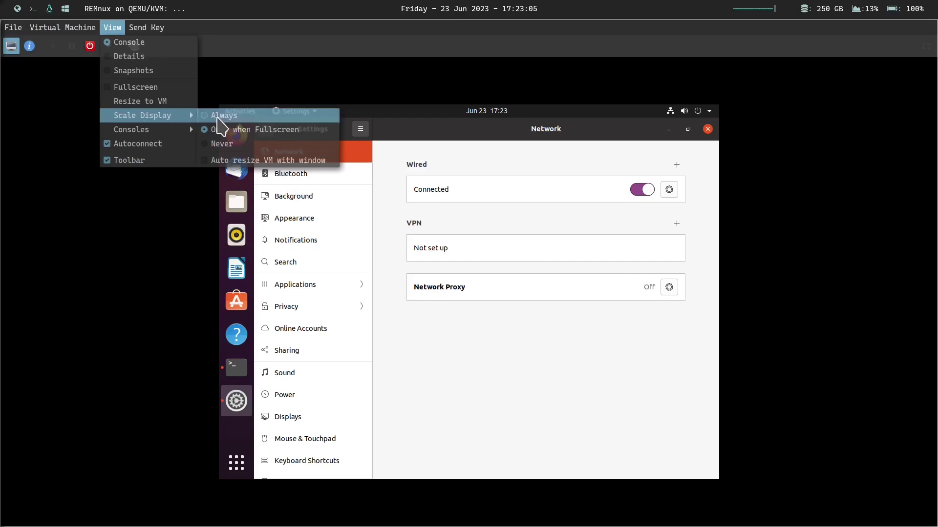
left_click(220, 115)
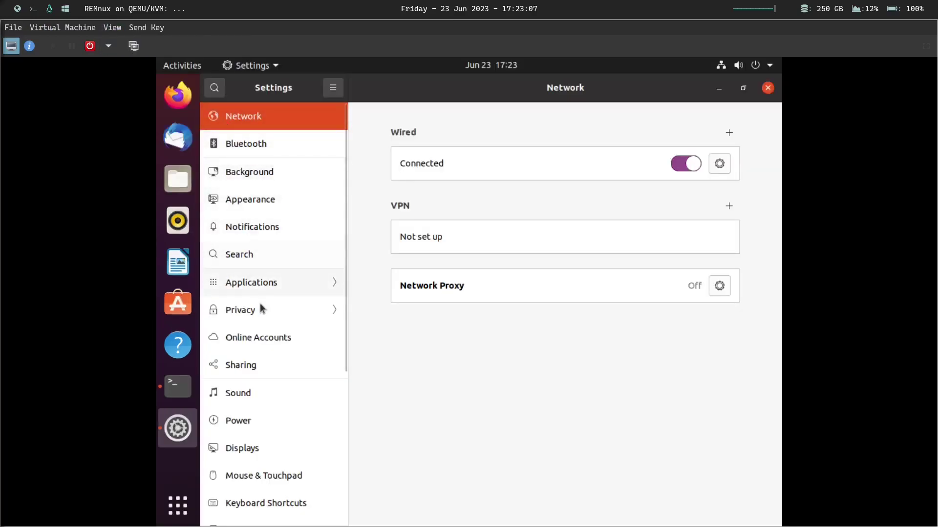
- Set the guest display resolution to 1920 × 1200 (16:10), apply it, and keep the changes
left_click(253, 450)
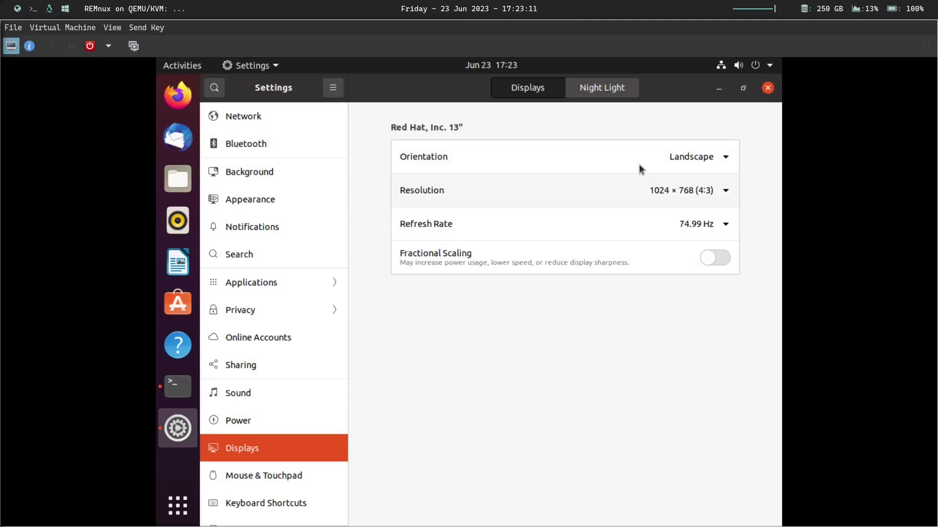
left_click(669, 194)
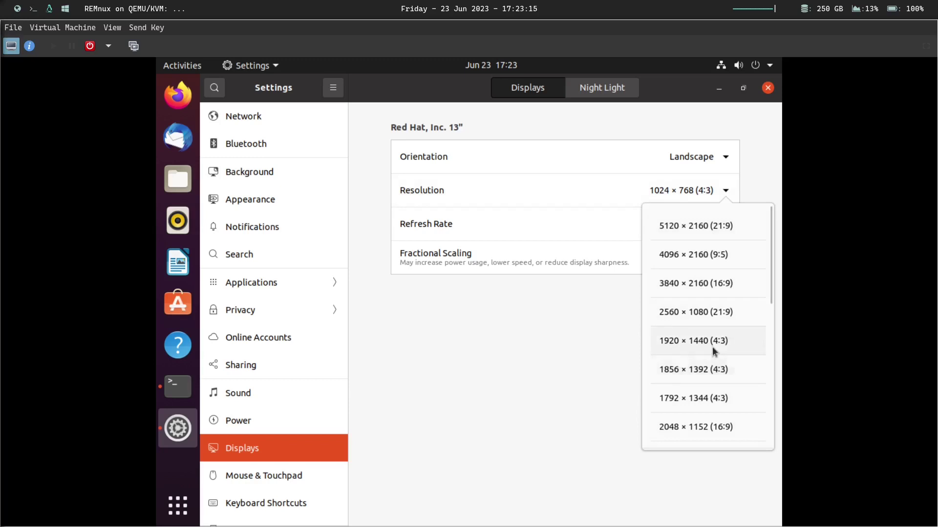
scroll(714, 352, "down", 3)
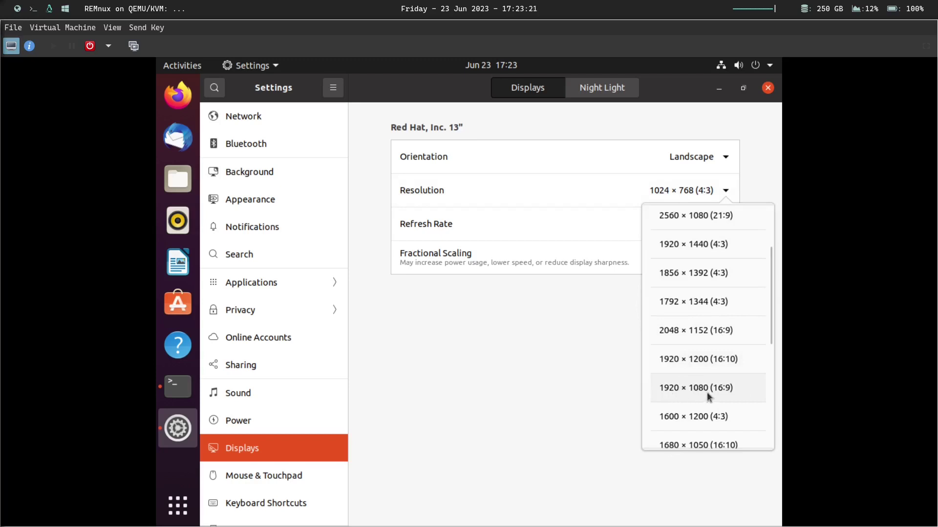
left_click(697, 362)
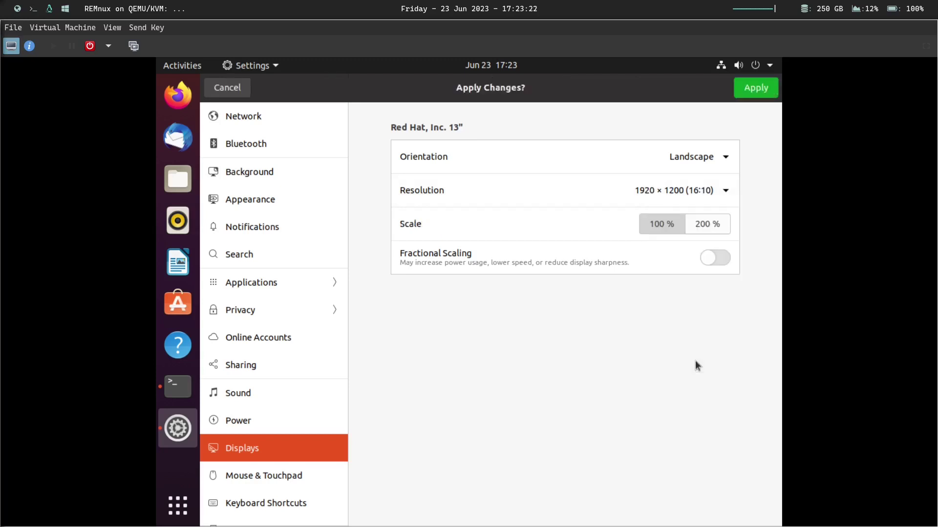
left_click(756, 90)
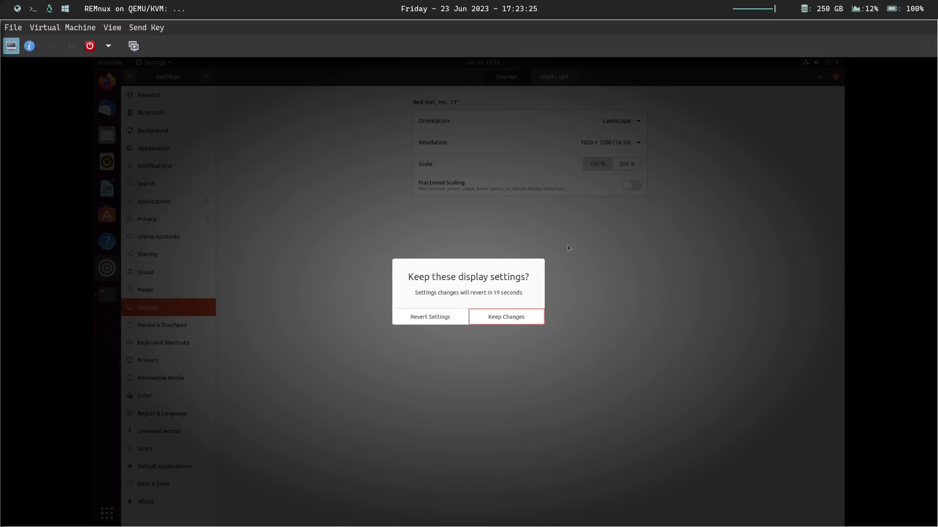
left_click(506, 319)
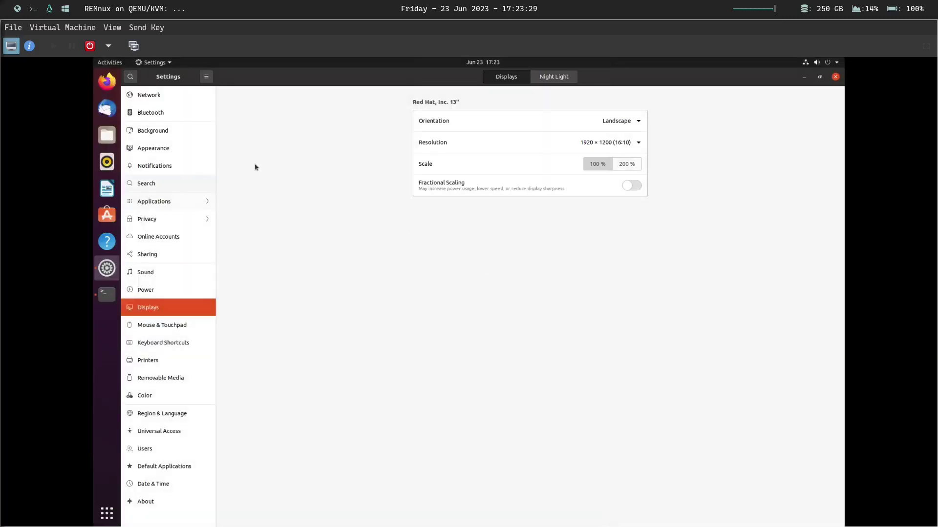
- Choose the Dark window colours tile under Appearance and close the guest Settings window
left_click(168, 148)
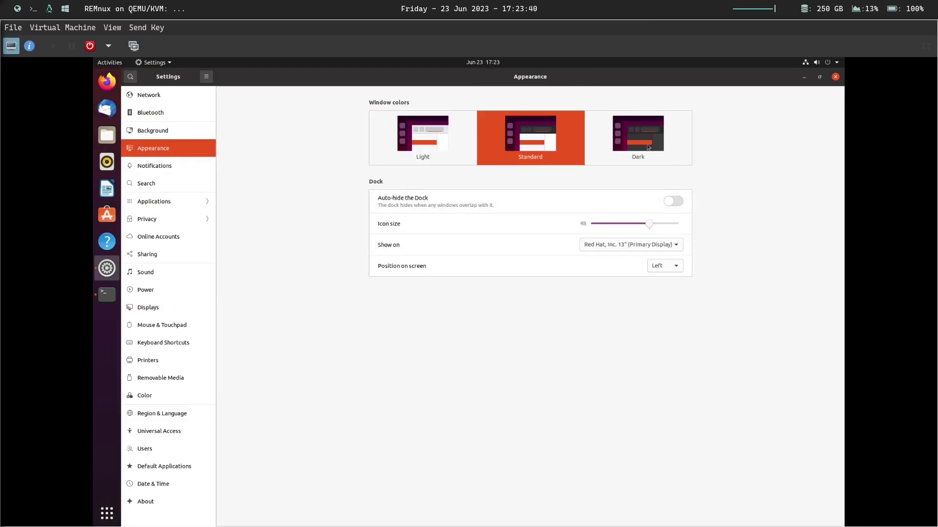
left_click(650, 158)
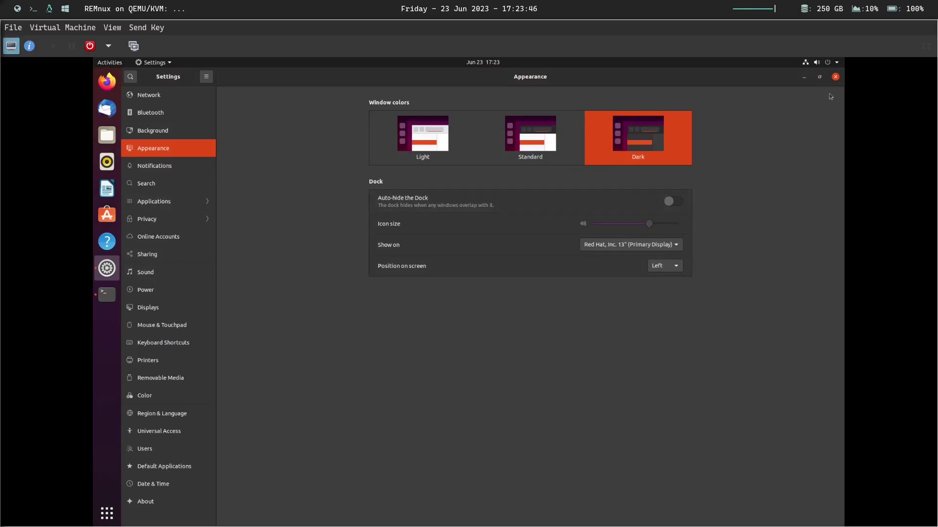
left_click(835, 77)
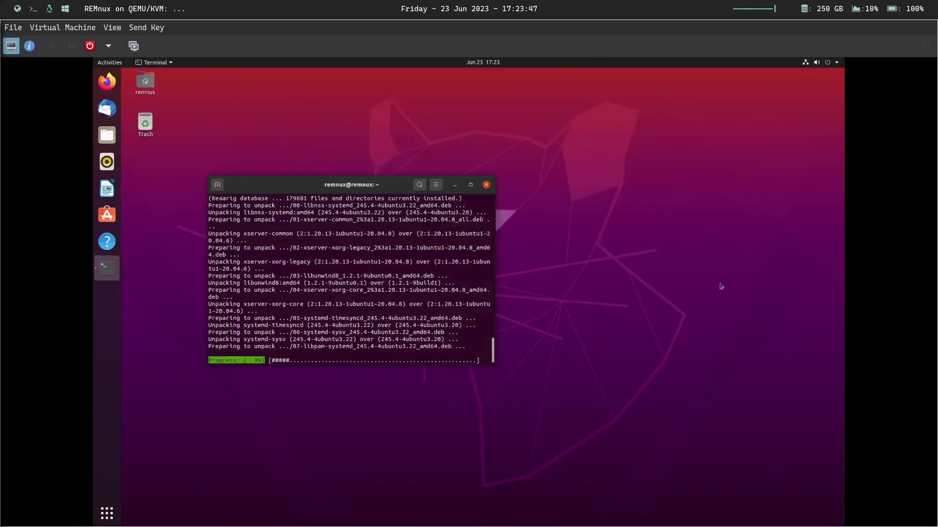